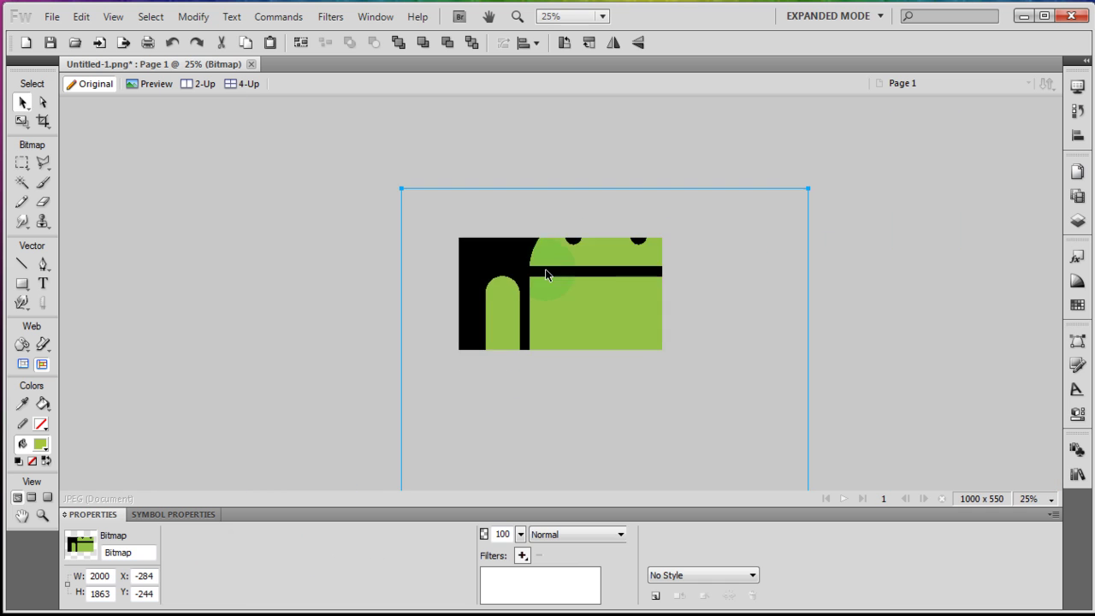
# Step: Scale the oversized Android bitmap down to about 711 by 662 px and move it to about X 93, Y 14
pyautogui.click(22, 121)
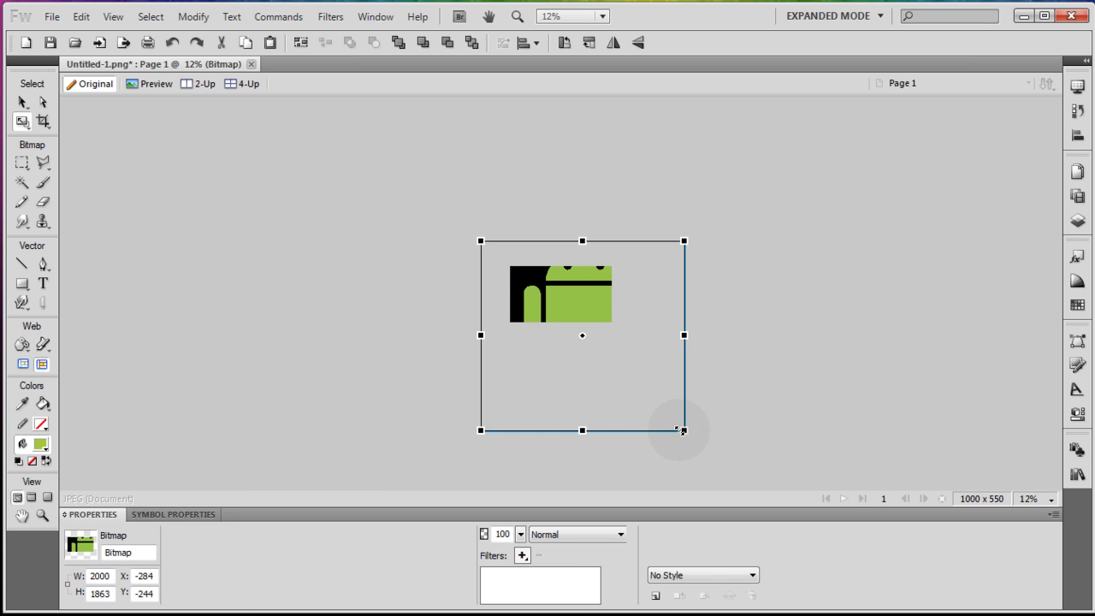
pyautogui.moveTo(681, 430); pyautogui.dragTo(565, 295)
pyautogui.scroll(2, 595, 283)
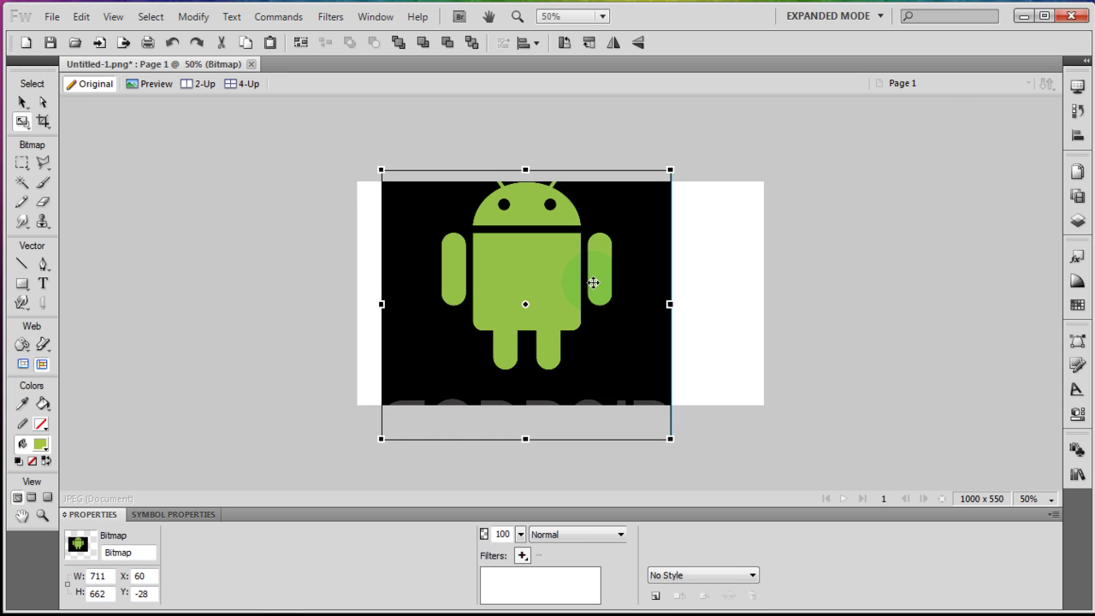
pyautogui.scroll(2, 593, 282)
pyautogui.scroll(-2, 592, 282)
pyautogui.scroll(1, 592, 282)
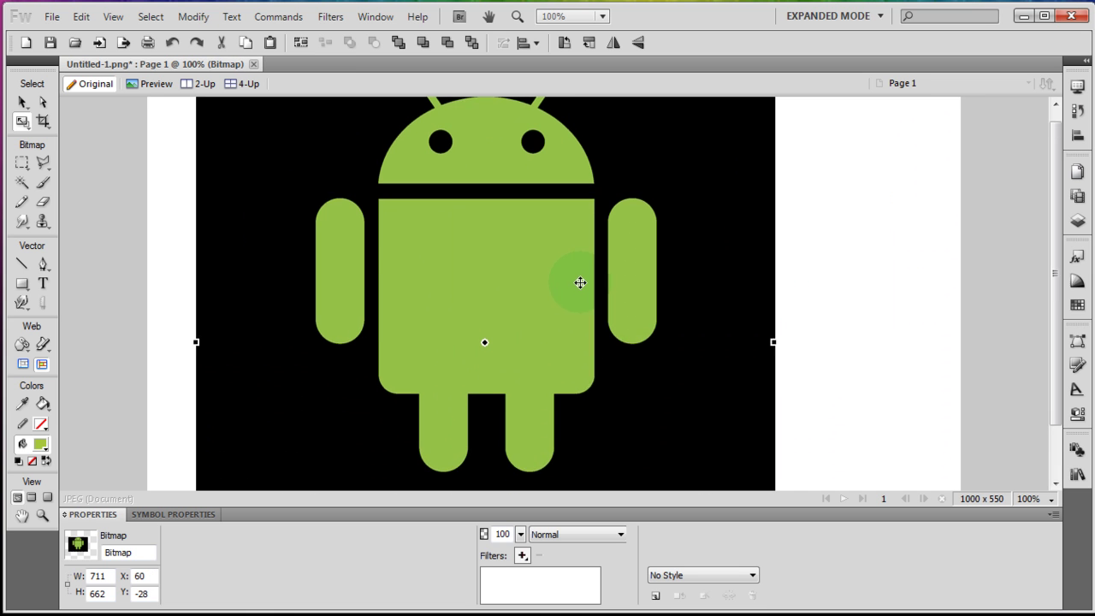
pyautogui.moveTo(578, 257); pyautogui.dragTo(609, 293)
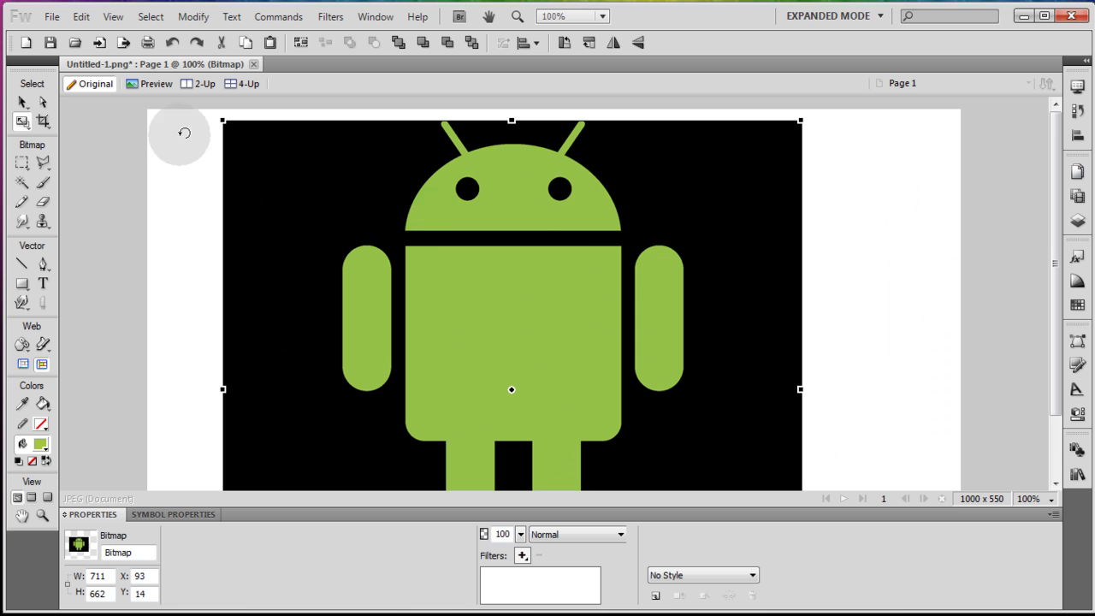
# Step: Shrink the Android bitmap further to about 552 by 514 px and center it on the canvas at about X 216, Y 18
pyautogui.click(22, 102)
pyautogui.click(22, 121)
pyautogui.click(800, 122)
pyautogui.moveTo(800, 121); pyautogui.dragTo(643, 210)
pyautogui.click(20, 102)
pyautogui.moveTo(461, 363); pyautogui.dragTo(563, 228)
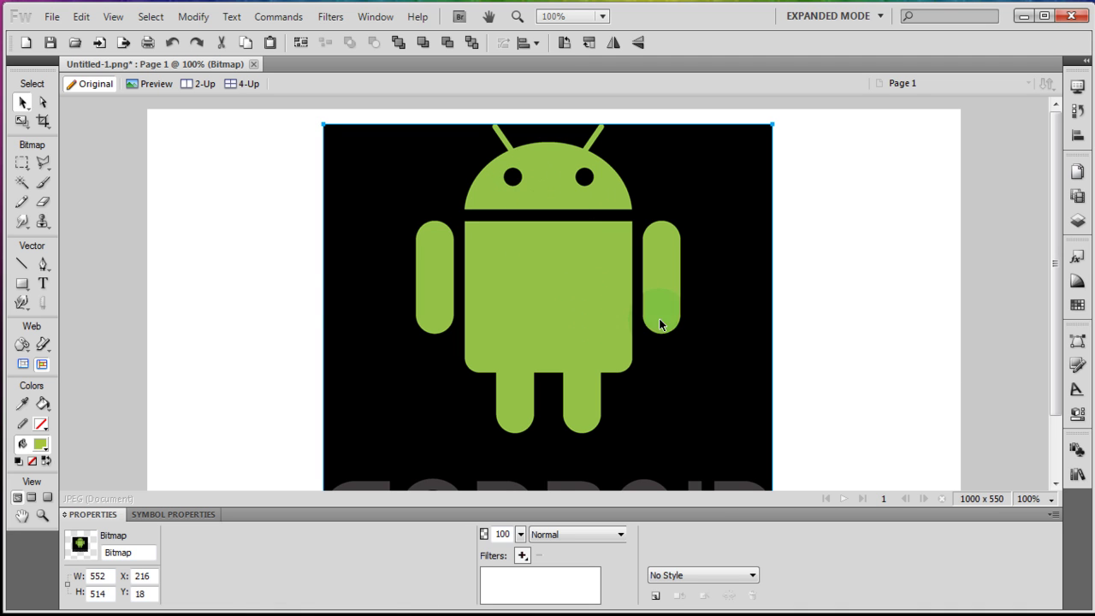
# Step: Draw a rectangle of about 205 by 185 px over the robot's torso
pyautogui.click(23, 284)
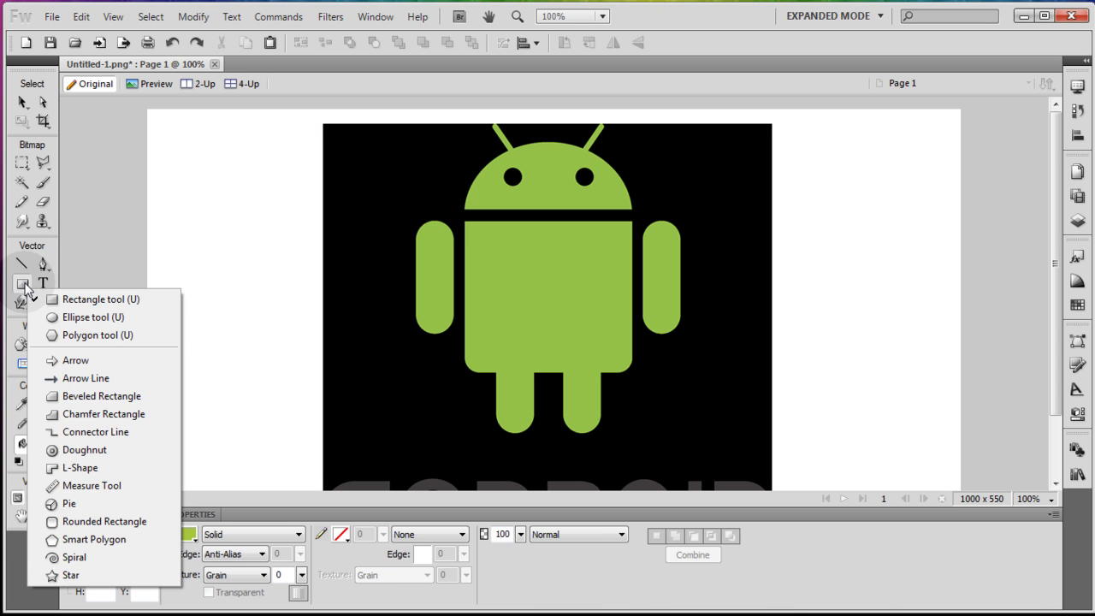
pyautogui.click(100, 301)
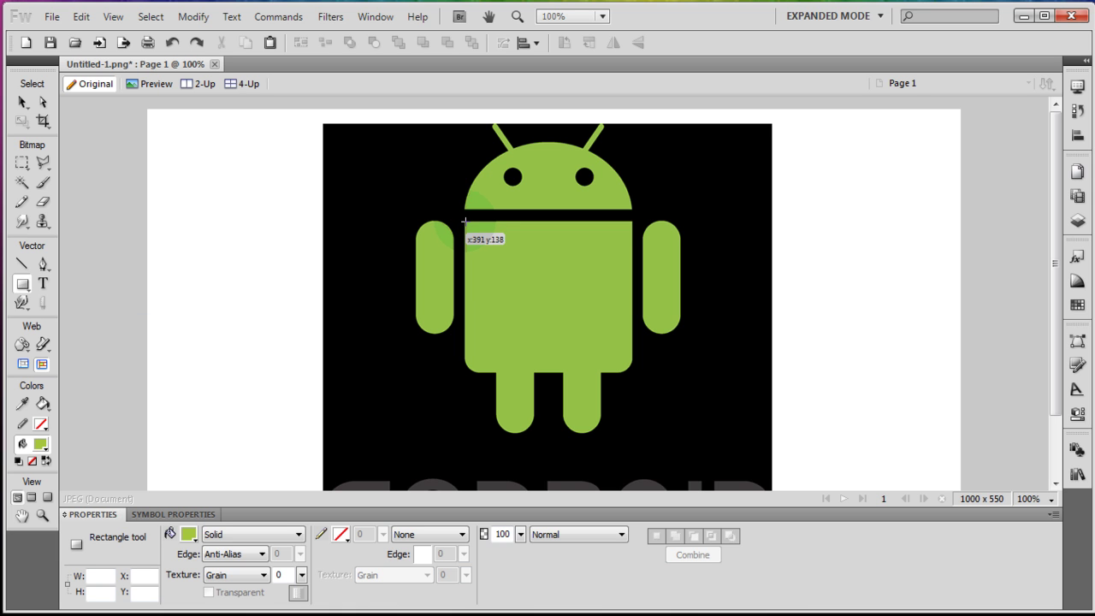
pyautogui.moveTo(465, 221); pyautogui.dragTo(632, 372)
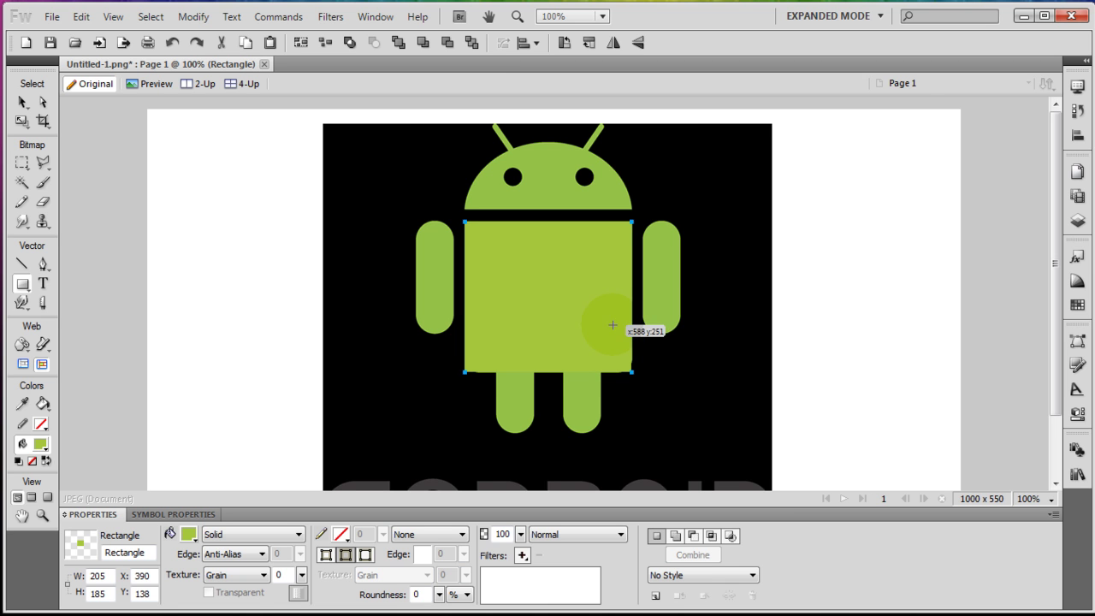
# Step: Set the torso rectangle's width to 206 and its height to 187
pyautogui.click(101, 576)
pyautogui.write('206')
pyautogui.click(99, 592)
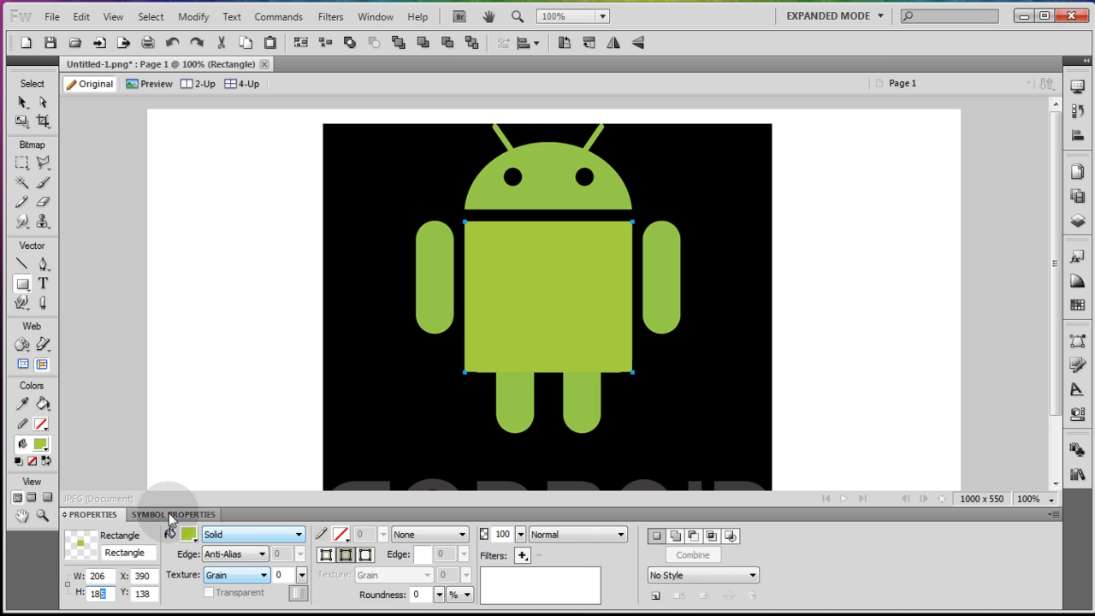
pyautogui.write('7')
pyautogui.press('Return')
pyautogui.press('v')
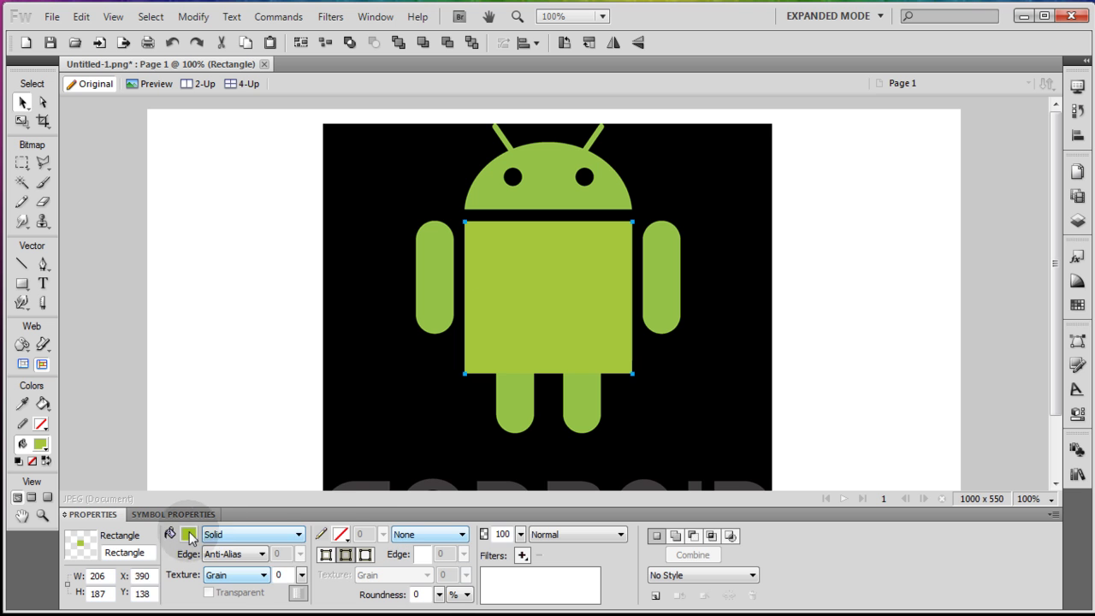
# Step: Fill the torso rectangle with solid red and round its corners to 17%
pyautogui.click(188, 532)
pyautogui.click(202, 471)
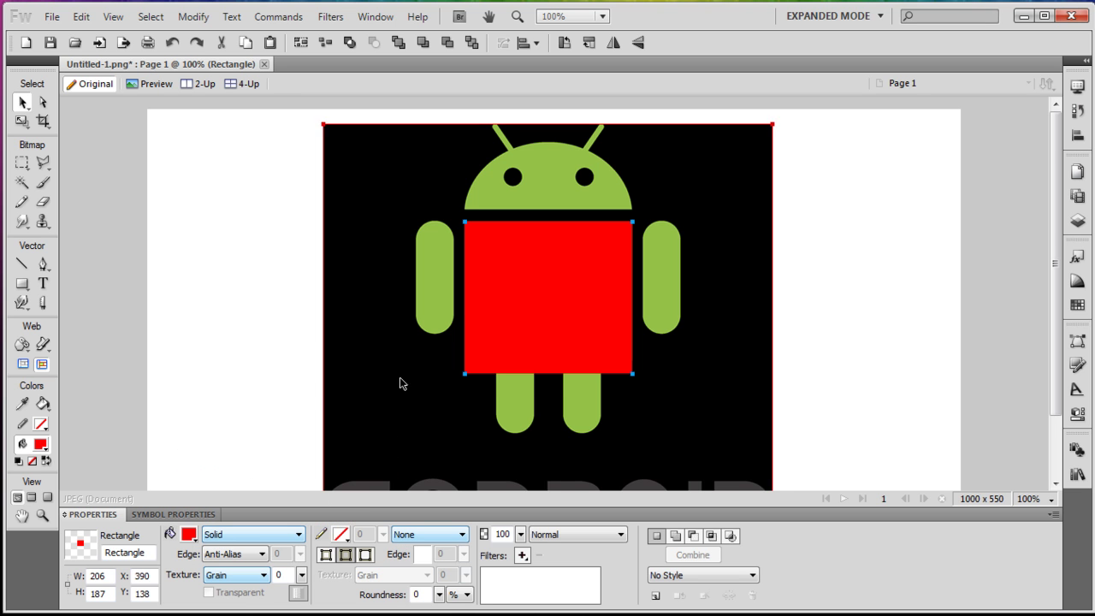
pyautogui.moveTo(440, 596); pyautogui.dragTo(440, 566)
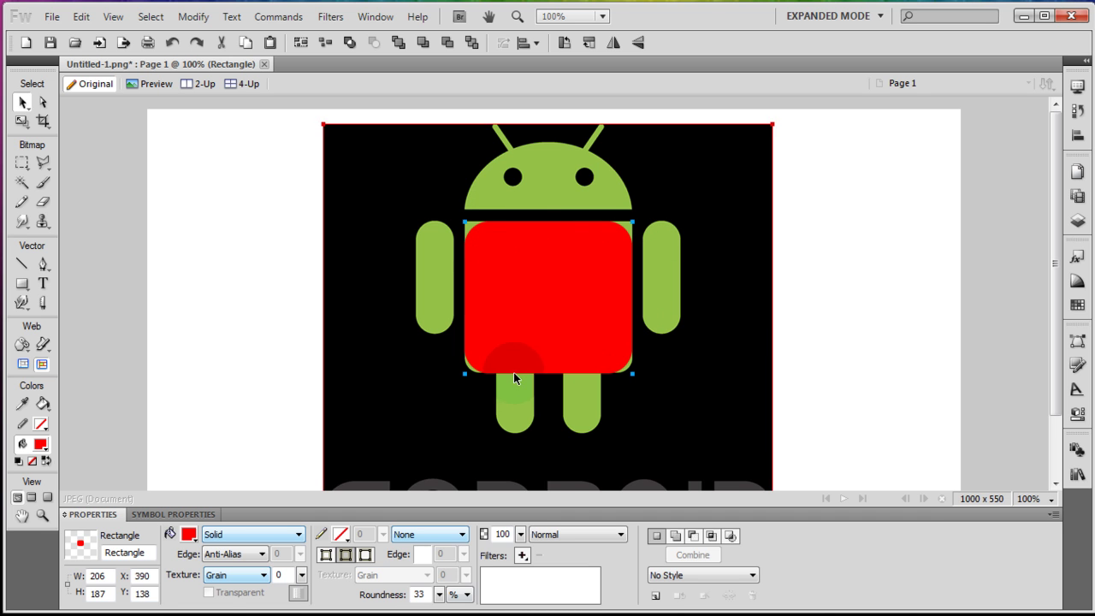
pyautogui.moveTo(445, 596)
pyautogui.mouseDown()
pyautogui.moveTo(442, 577)
pyautogui.moveTo(443, 603)
pyautogui.mouseUp()
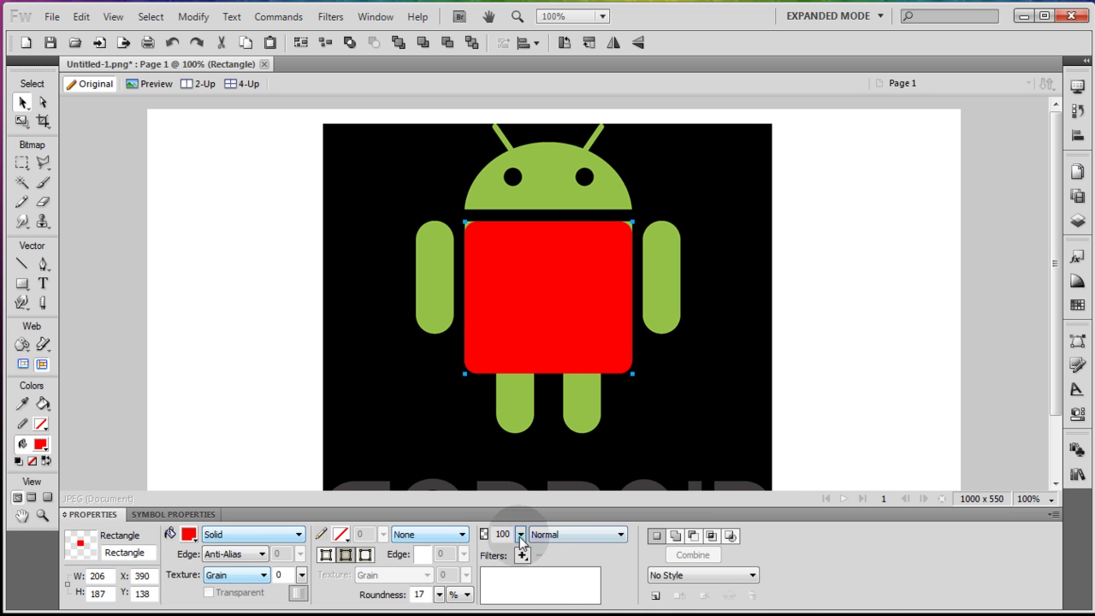
# Step: Lower the torso rectangle's opacity to 68 and set its corner roundness to 21%
pyautogui.moveTo(519, 533); pyautogui.dragTo(520, 555)
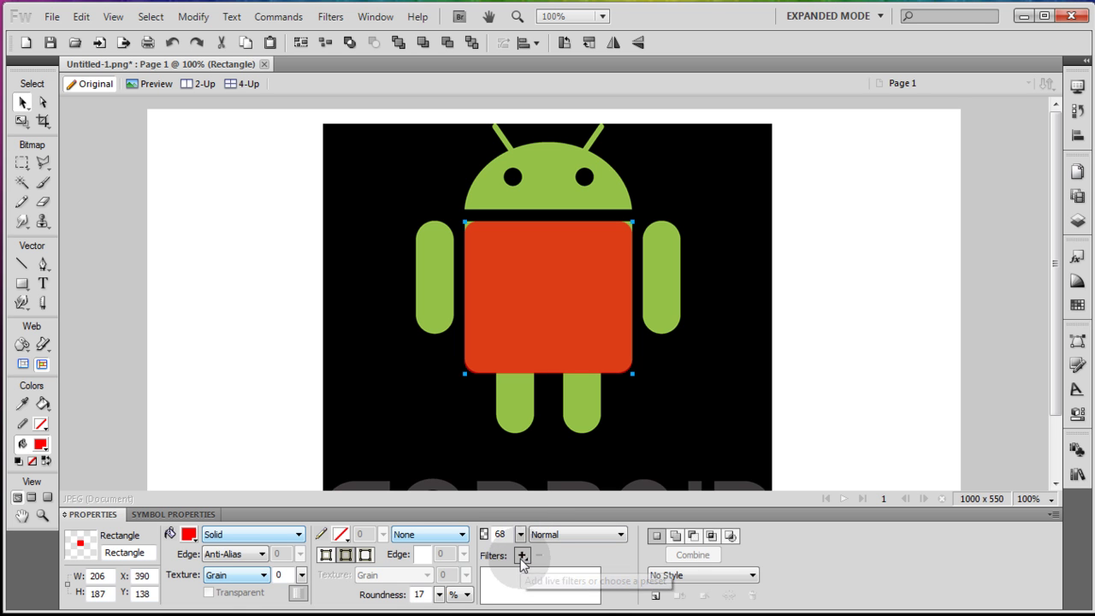
pyautogui.moveTo(441, 594); pyautogui.dragTo(442, 597)
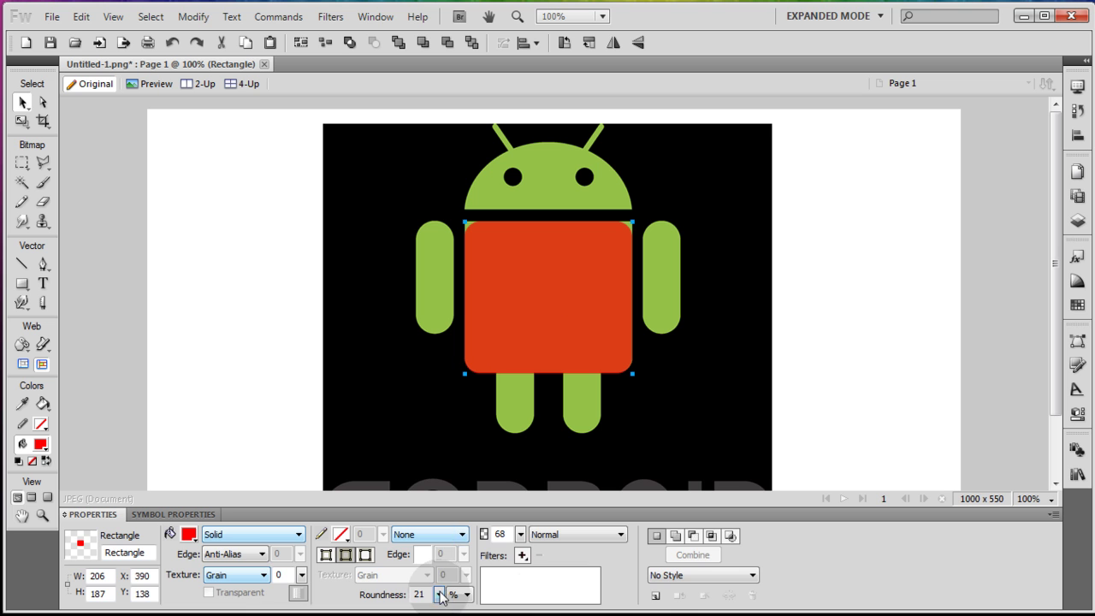
pyautogui.hotkey('ctrl', 'd')
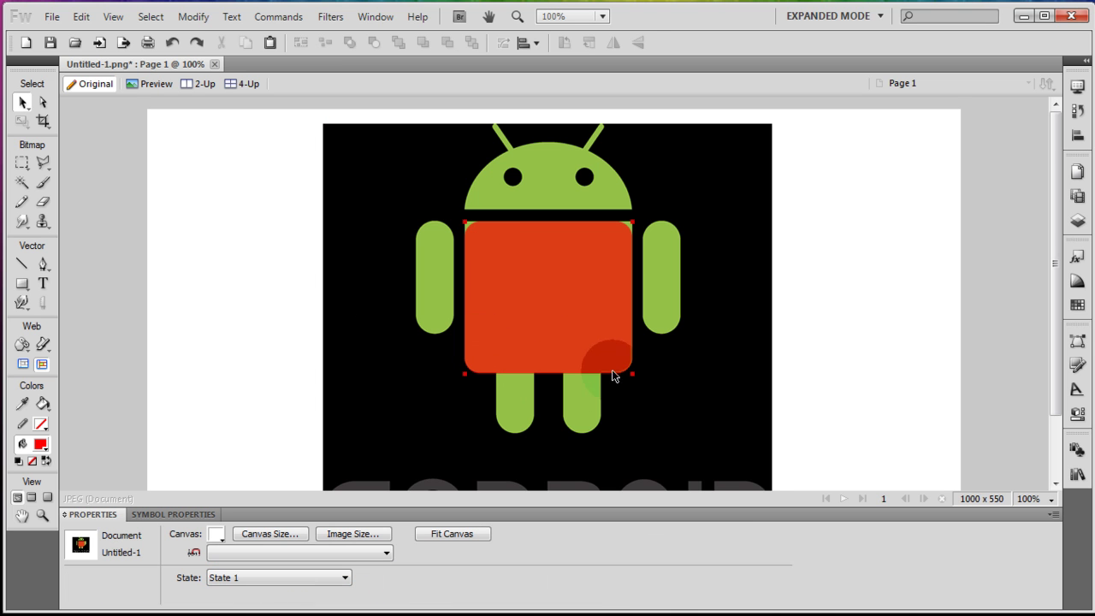
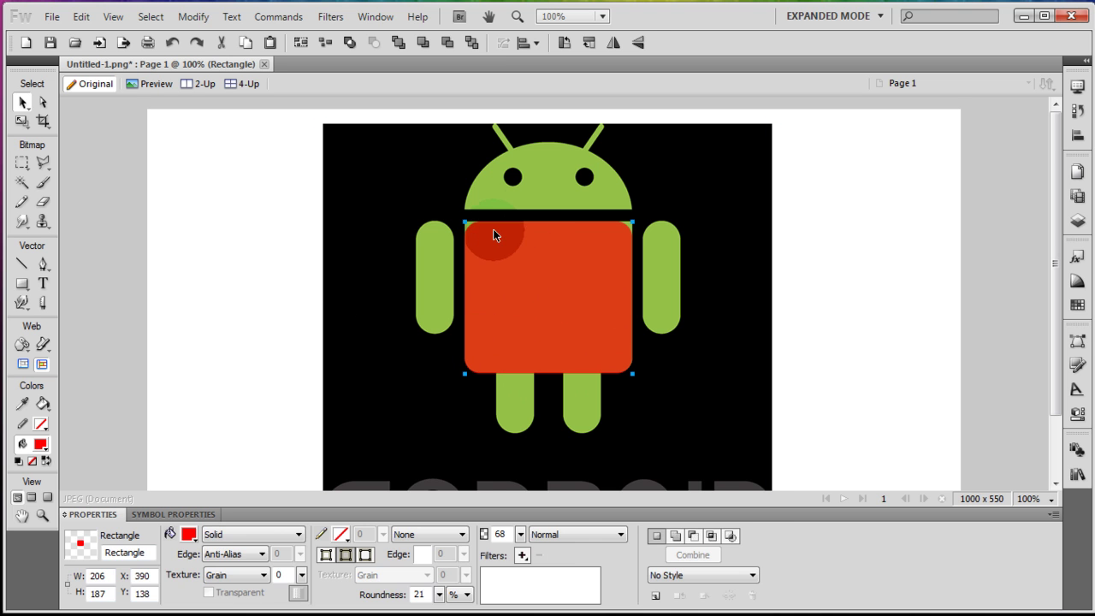
# Step: Draw a square-cornered rectangle of about 206 by 52 px across the upper edge of the torso shape
pyautogui.click(23, 283)
pyautogui.click(72, 299)
pyautogui.moveTo(462, 224)
pyautogui.mouseDown()
pyautogui.moveTo(475, 241)
pyautogui.moveTo(634, 264)
pyautogui.mouseUp()
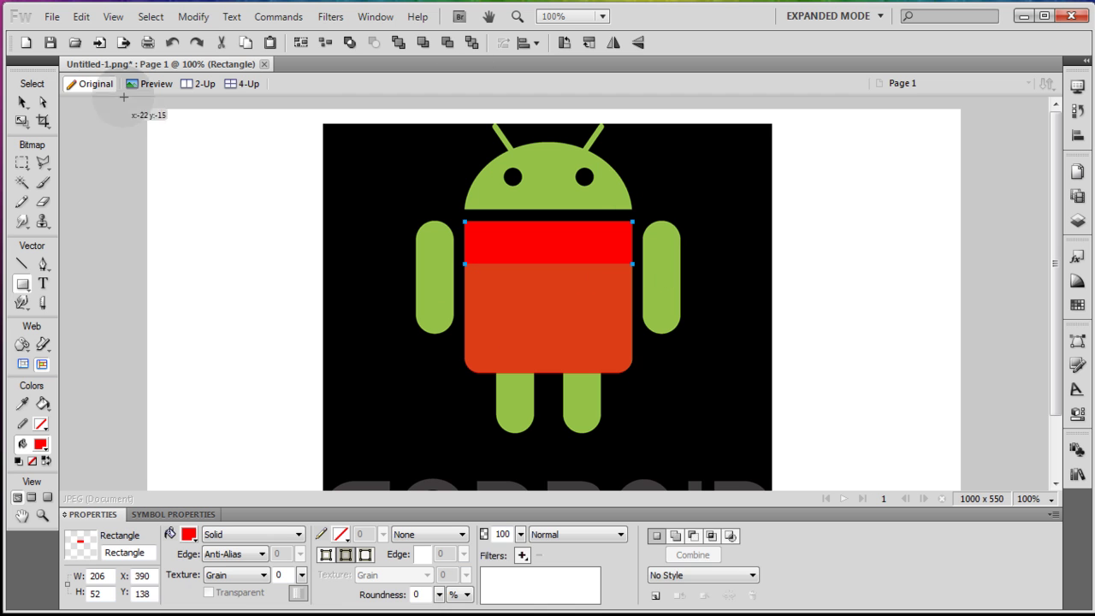
# Step: Return the torso shape to 100 opacity and combine it with the upper rectangle into one path using Union
pyautogui.click(22, 102)
pyautogui.moveTo(520, 534); pyautogui.dragTo(530, 465)
pyautogui.click(594, 331)
pyautogui.keyDown('shift'); pyautogui.click(596, 245); pyautogui.keyUp('shift')
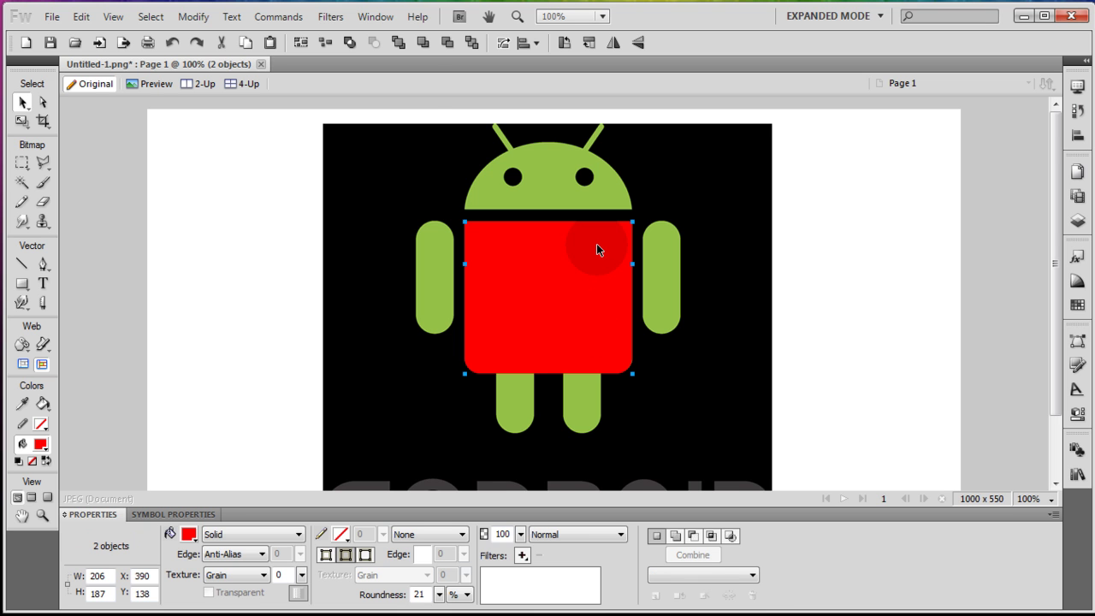
pyautogui.click(193, 16)
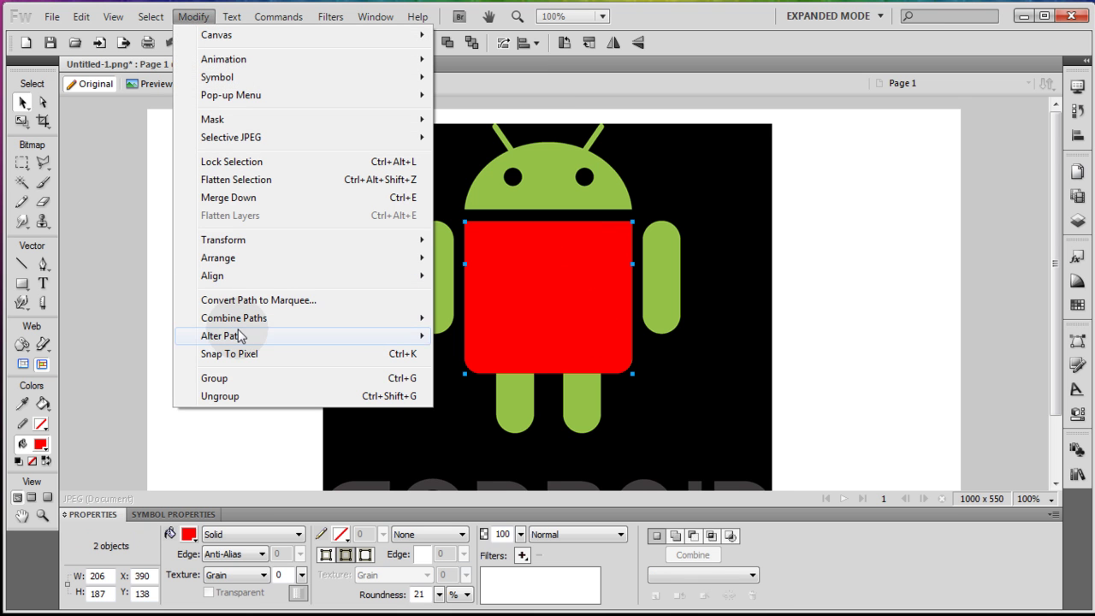
pyautogui.moveTo(391, 323)
pyautogui.click(479, 362)
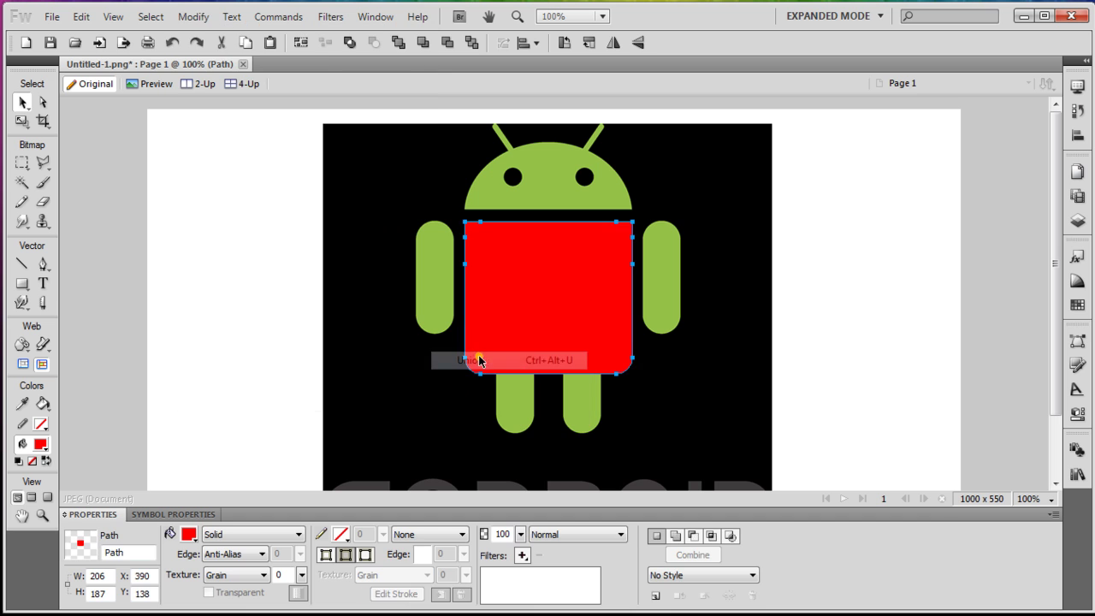
pyautogui.click(776, 325)
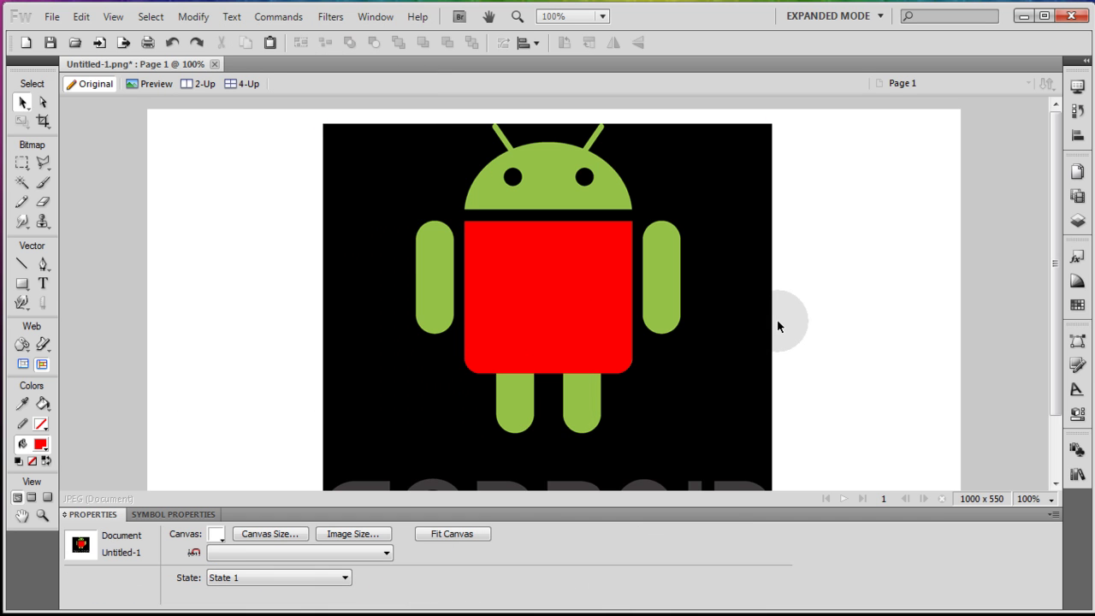
# Step: Draw a circle of about 206 by 206 px with the Ellipse tool and align it over the robot's head
pyautogui.click(22, 283)
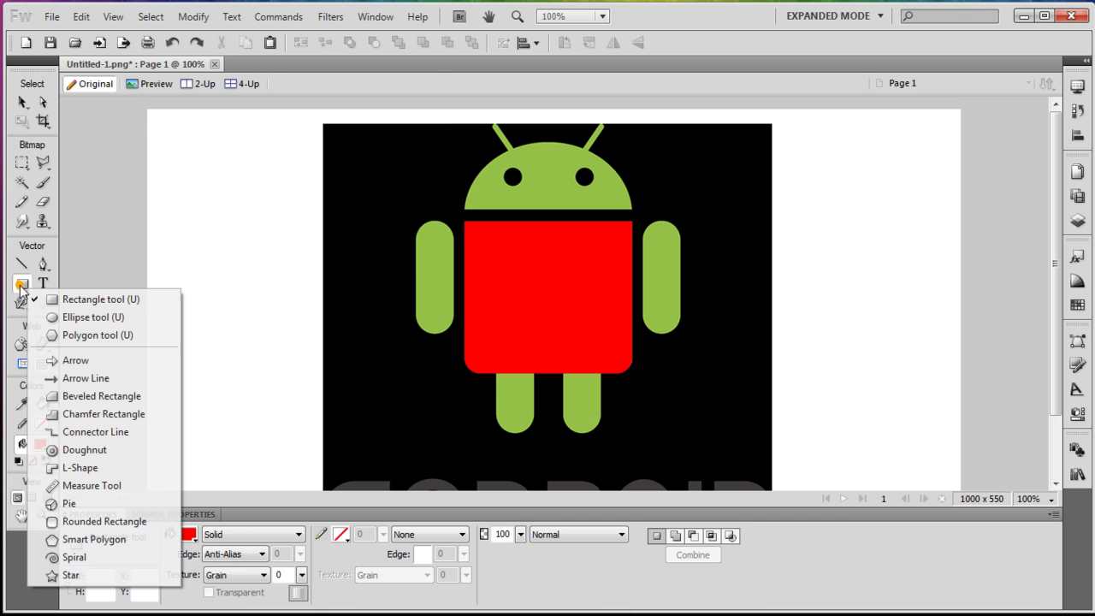
pyautogui.click(94, 316)
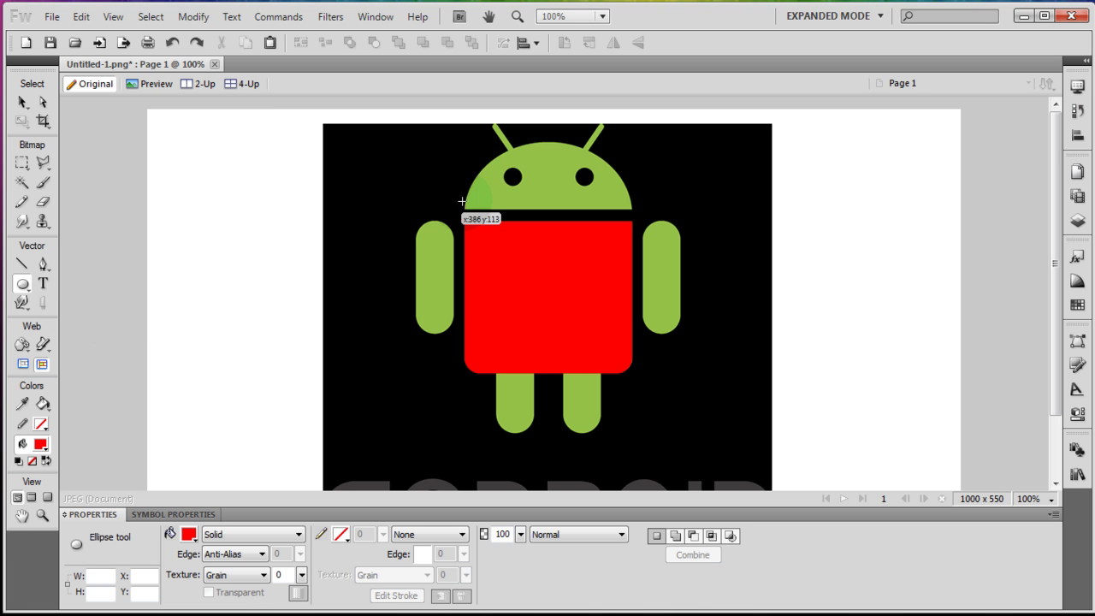
pyautogui.moveTo(464, 142); pyautogui.dragTo(633, 273)
pyautogui.press('v')
pyautogui.click(530, 342)
pyautogui.click(569, 189)
pyautogui.moveTo(569, 189); pyautogui.dragTo(563, 187)
# Step: Lower the head circle's opacity to 67 and keep the circle selected
pyautogui.click(520, 533)
pyautogui.moveTo(523, 544); pyautogui.dragTo(518, 565)
pyautogui.click(265, 291)
pyautogui.click(547, 183)
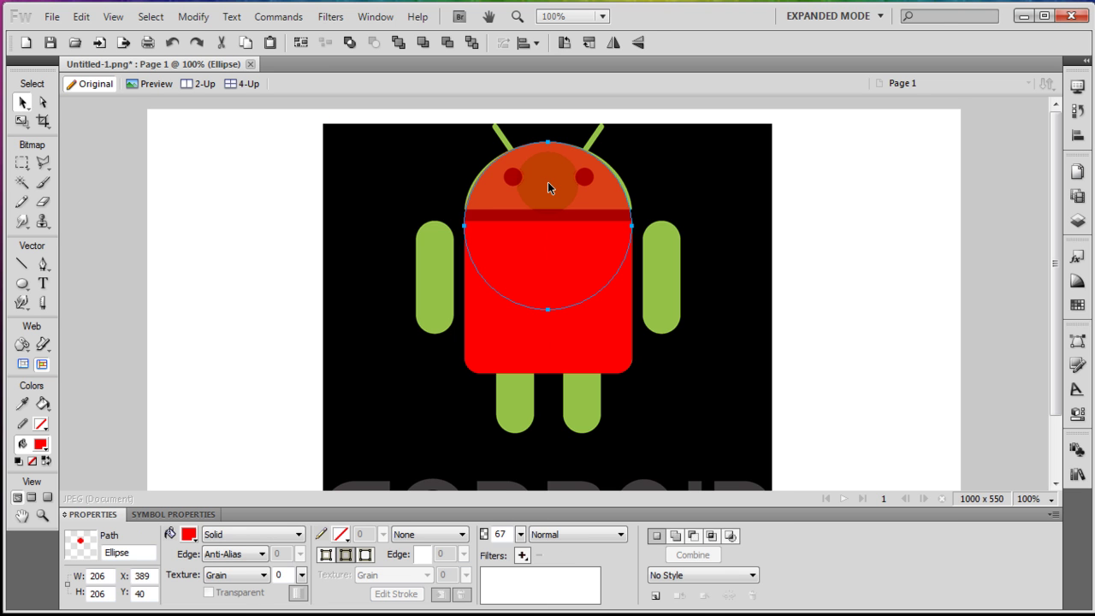
# Step: Try a width of 224 px for the head ellipse
pyautogui.click(99, 576)
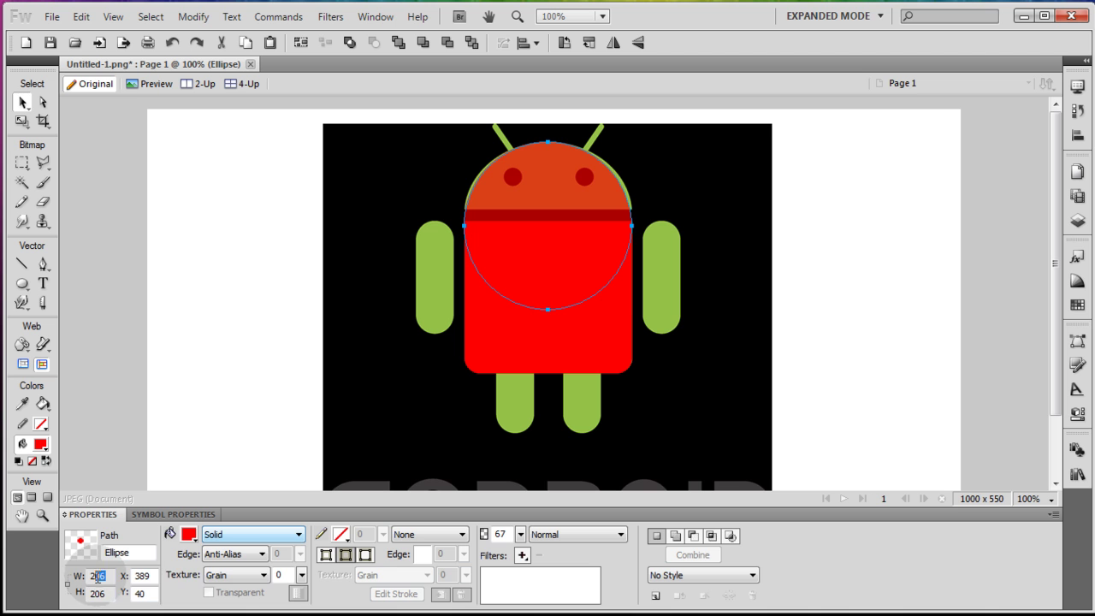
pyautogui.write('224')
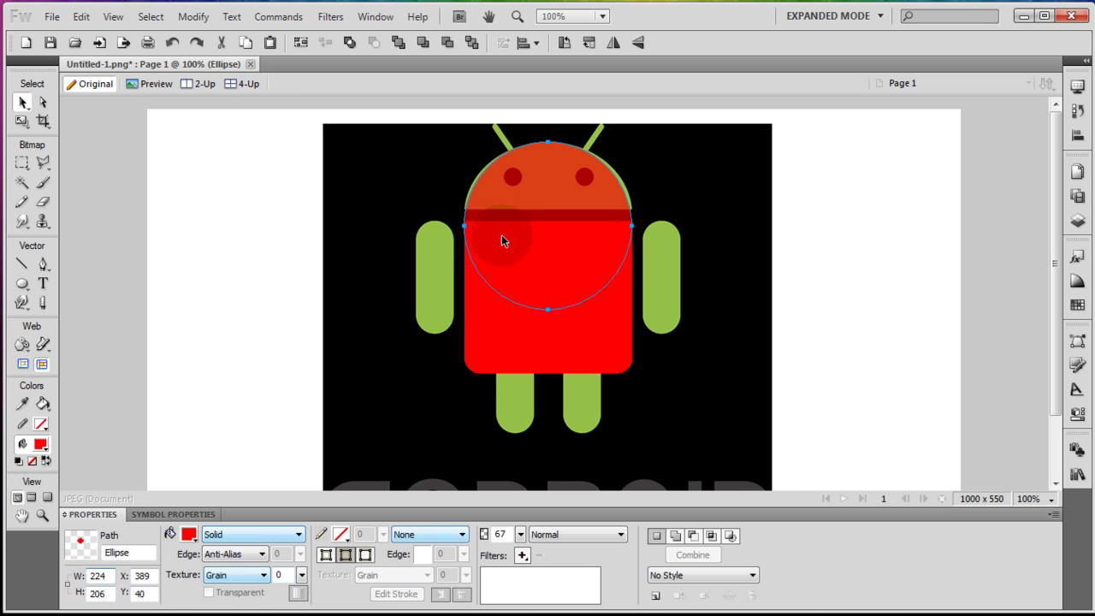
pyautogui.press('Return')
# Step: Set the head ellipse's width to 212 and move it over the head at about X 387, Y 39
pyautogui.click(109, 577)
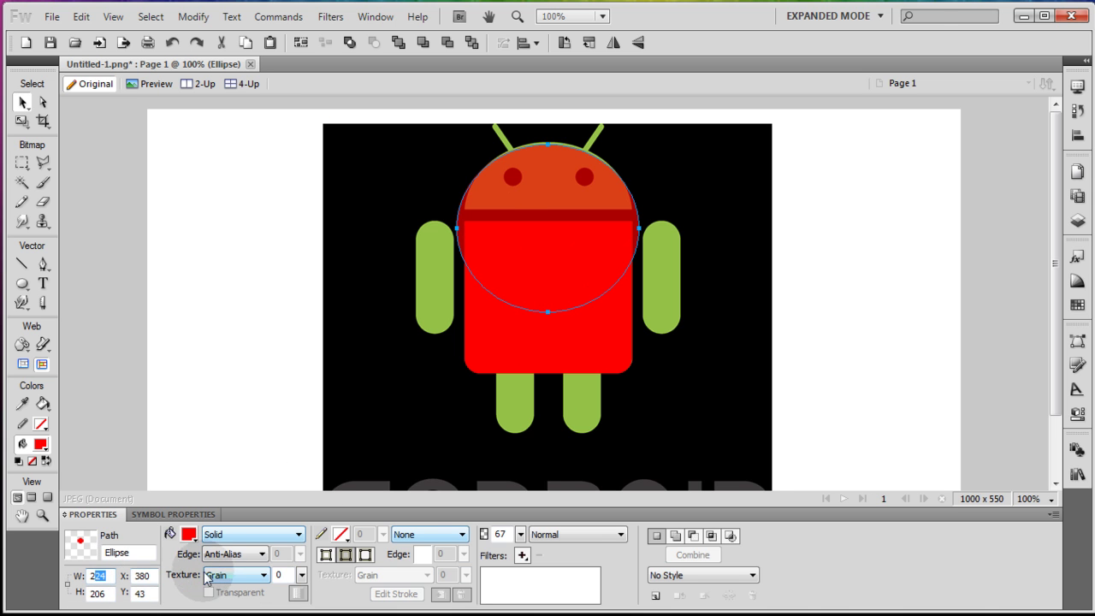
pyautogui.write('212')
pyautogui.moveTo(501, 252); pyautogui.dragTo(570, 198)
pyautogui.click(926, 203)
pyautogui.click(619, 195)
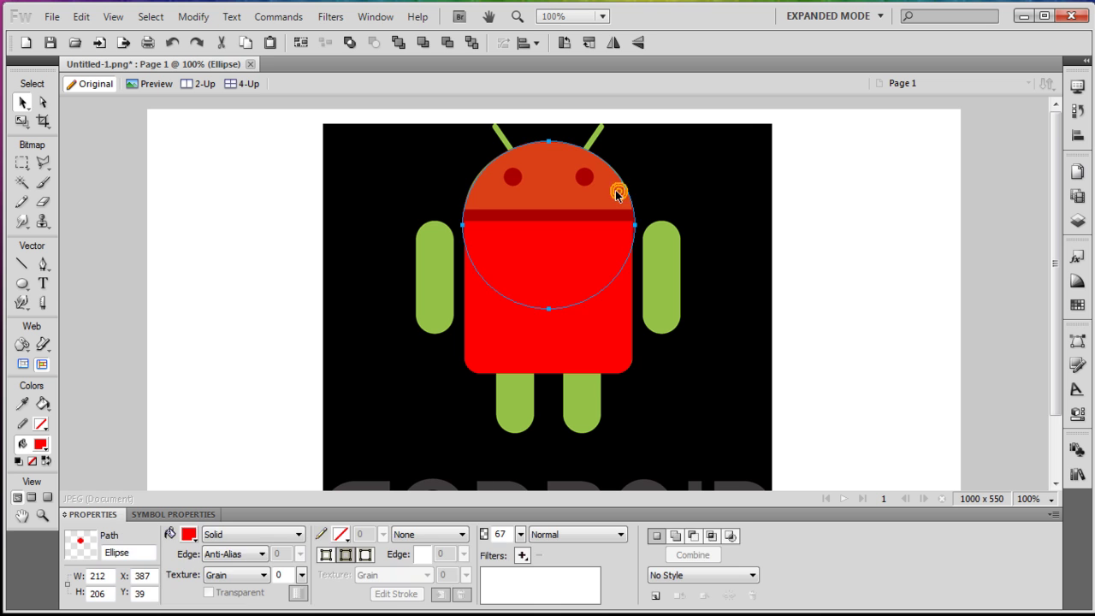
pyautogui.click(350, 191)
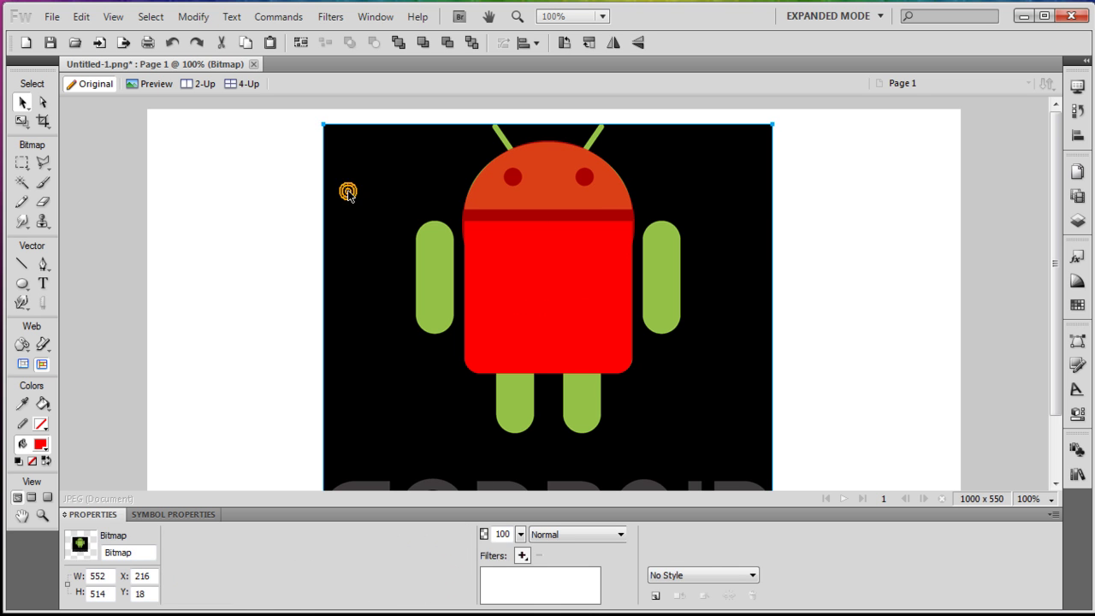
# Step: Draw a rectangle about 447 px wide covering everything below the flat lower edge of the robot's head
pyautogui.click(23, 291)
pyautogui.click(86, 297)
pyautogui.moveTo(359, 210)
pyautogui.mouseDown()
pyautogui.moveTo(709, 209)
pyautogui.moveTo(706, 248)
pyautogui.moveTo(723, 209)
pyautogui.mouseUp()
# Step: Punch the large rectangle out of the head ellipse to leave a half-dome, and restore the head's full opacity
pyautogui.click(22, 101)
pyautogui.keyDown('shift'); pyautogui.click(543, 187); pyautogui.keyUp('shift')
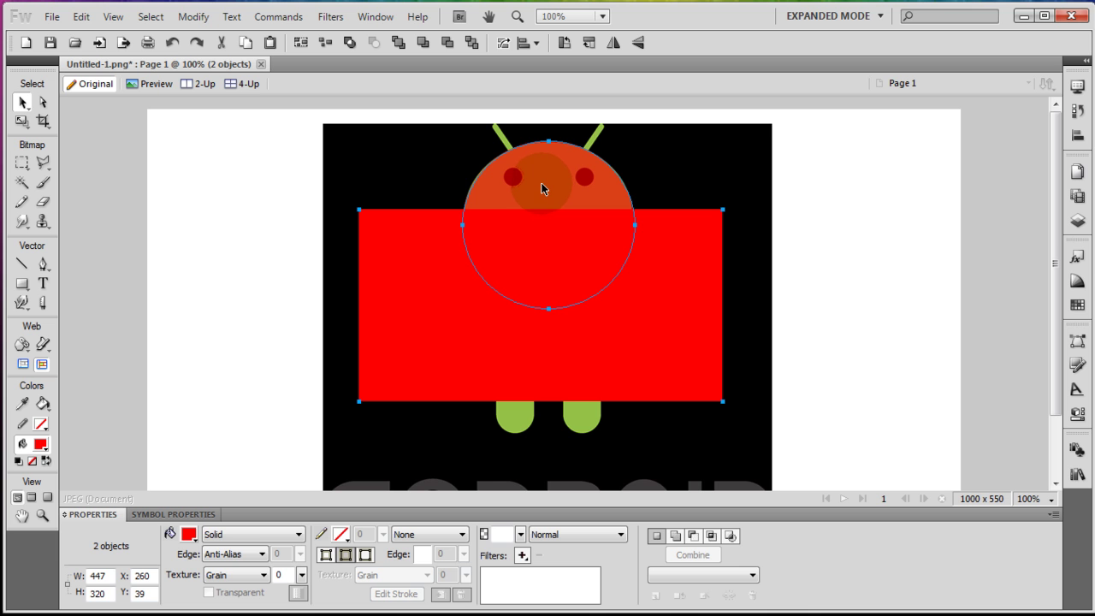
pyautogui.click(193, 16)
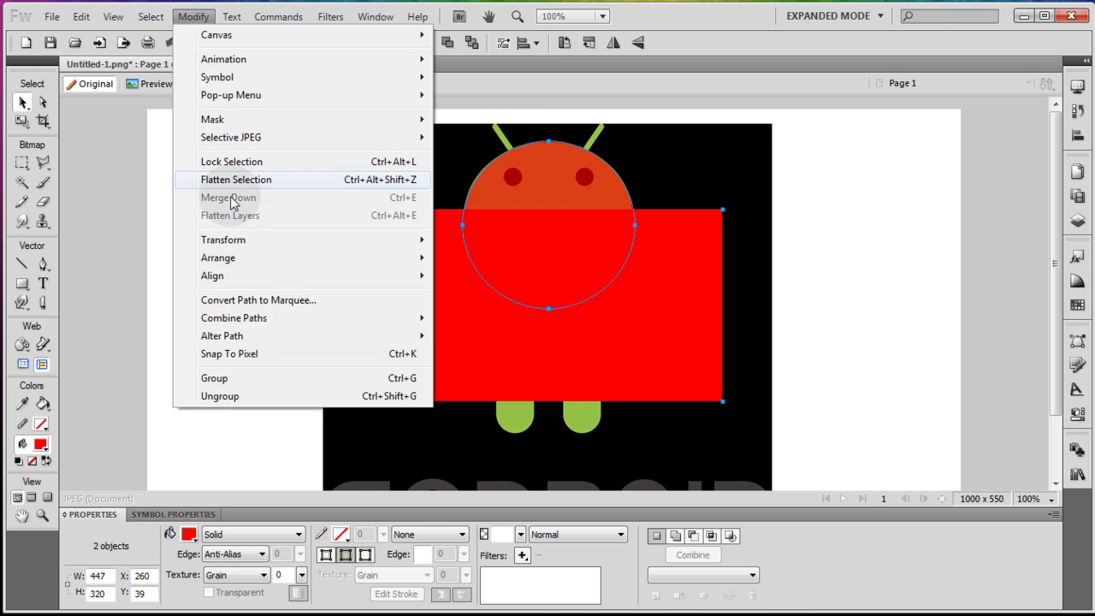
pyautogui.moveTo(257, 317)
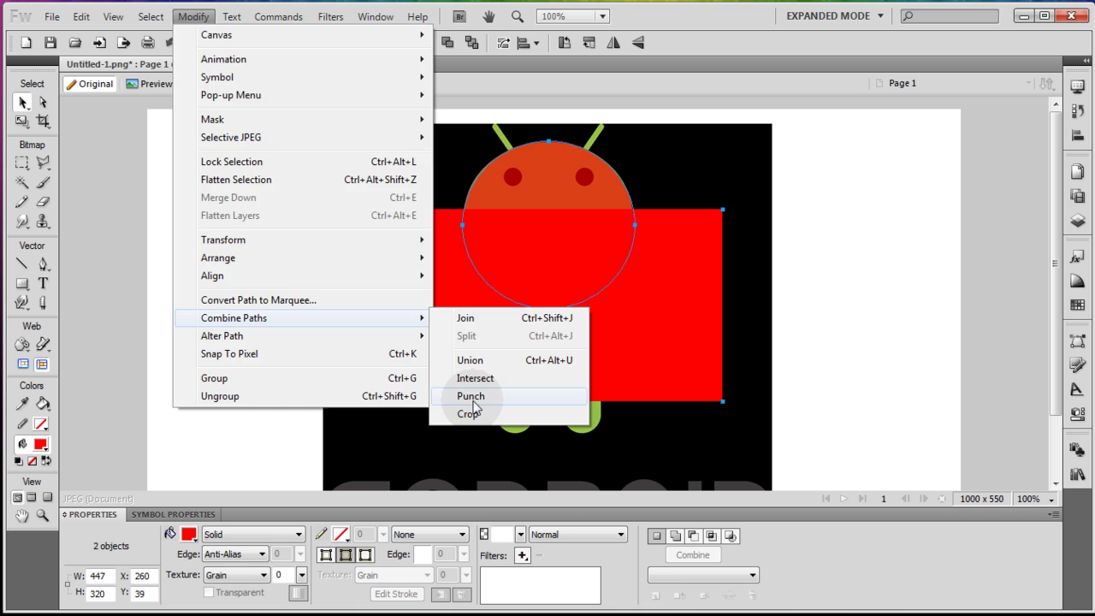
pyautogui.click(475, 399)
pyautogui.moveTo(520, 533); pyautogui.dragTo(525, 469)
pyautogui.click(330, 296)
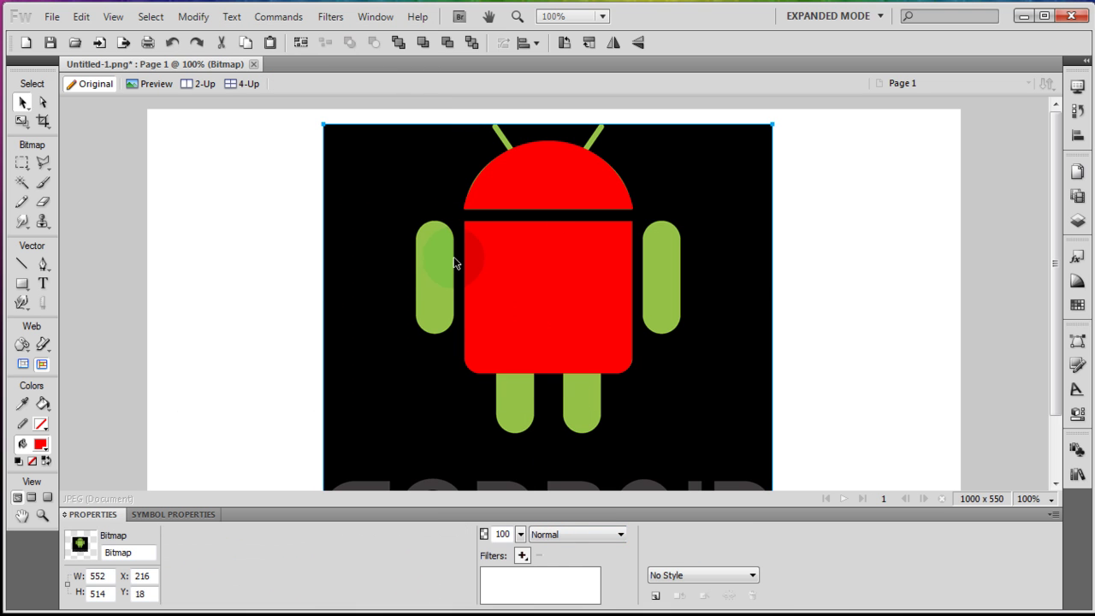
# Step: Draw a rectangle of about 46 by 137 px over the robot's left arm and set its roundness to 100%
pyautogui.click(22, 283)
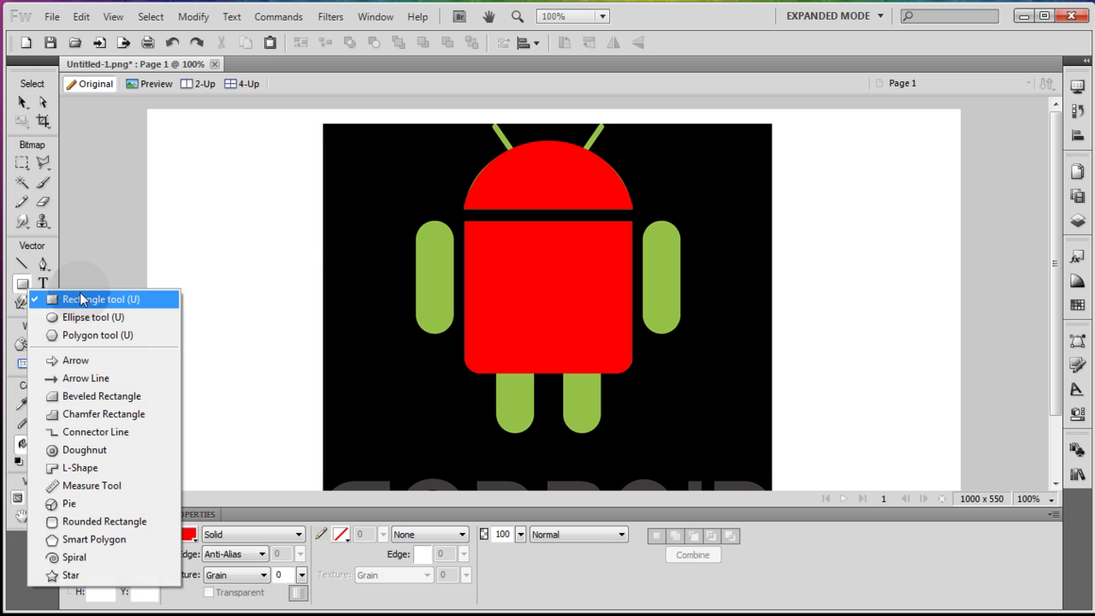
pyautogui.click(86, 300)
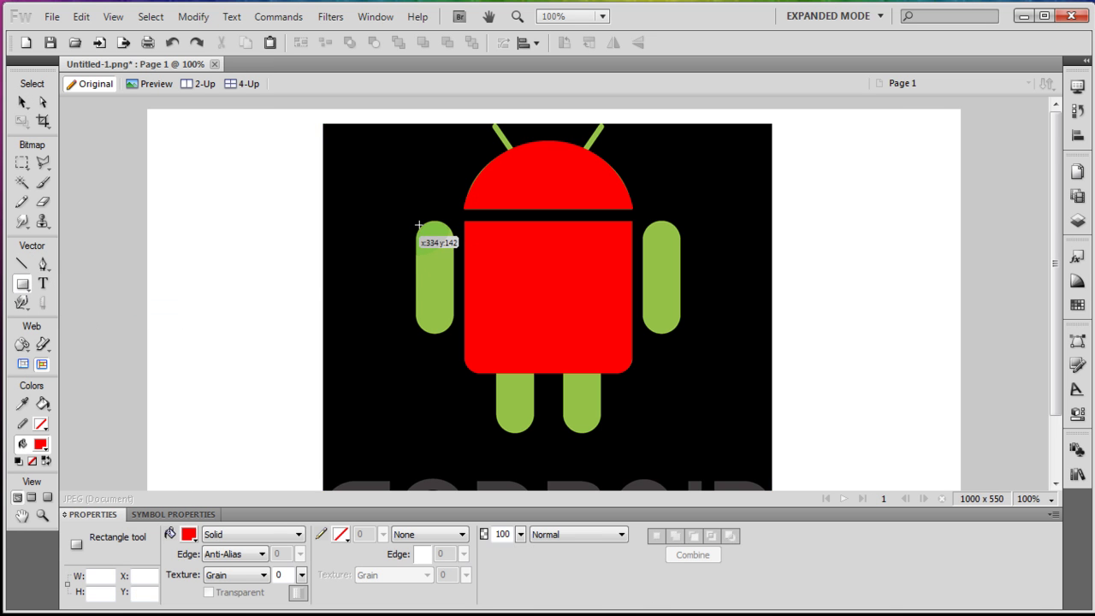
pyautogui.moveTo(416, 221); pyautogui.dragTo(453, 334)
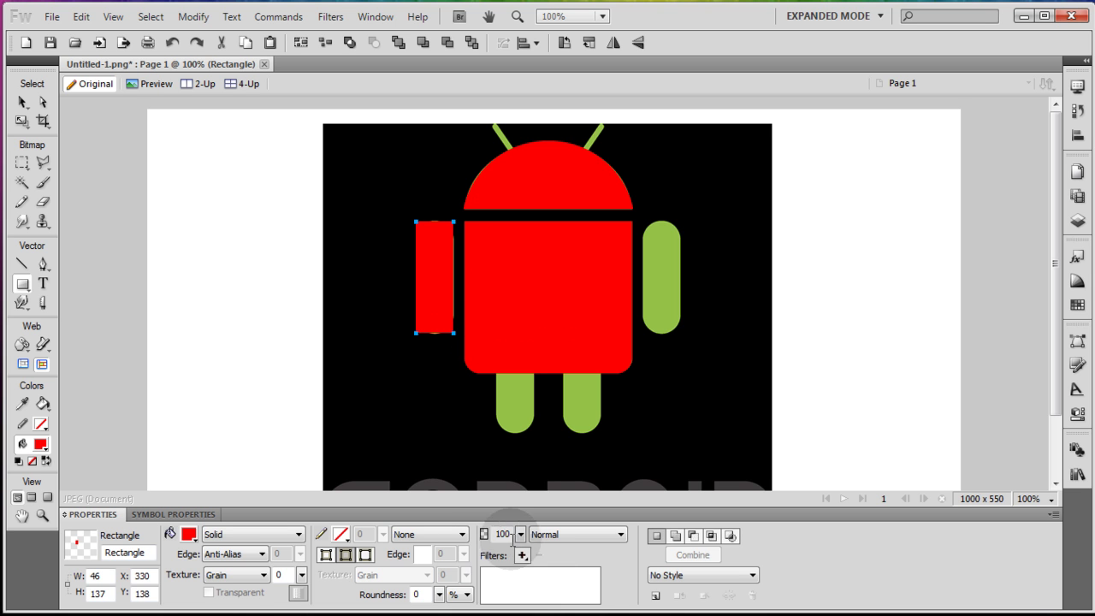
pyautogui.moveTo(440, 594); pyautogui.dragTo(446, 532)
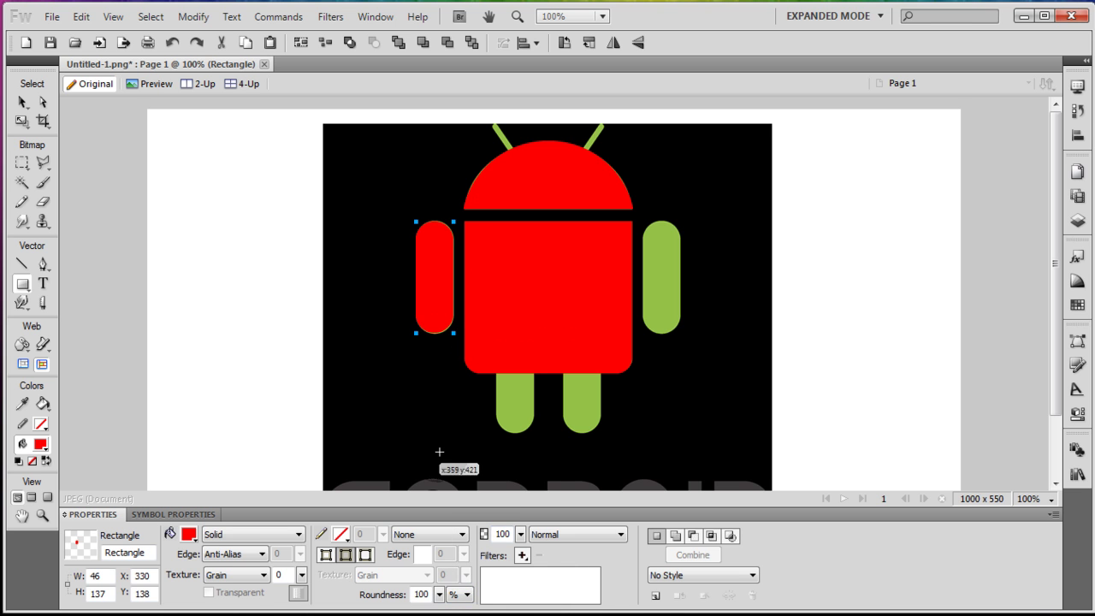
# Step: Set the rounded left arm's width to 47 and its height to 138
pyautogui.click(19, 101)
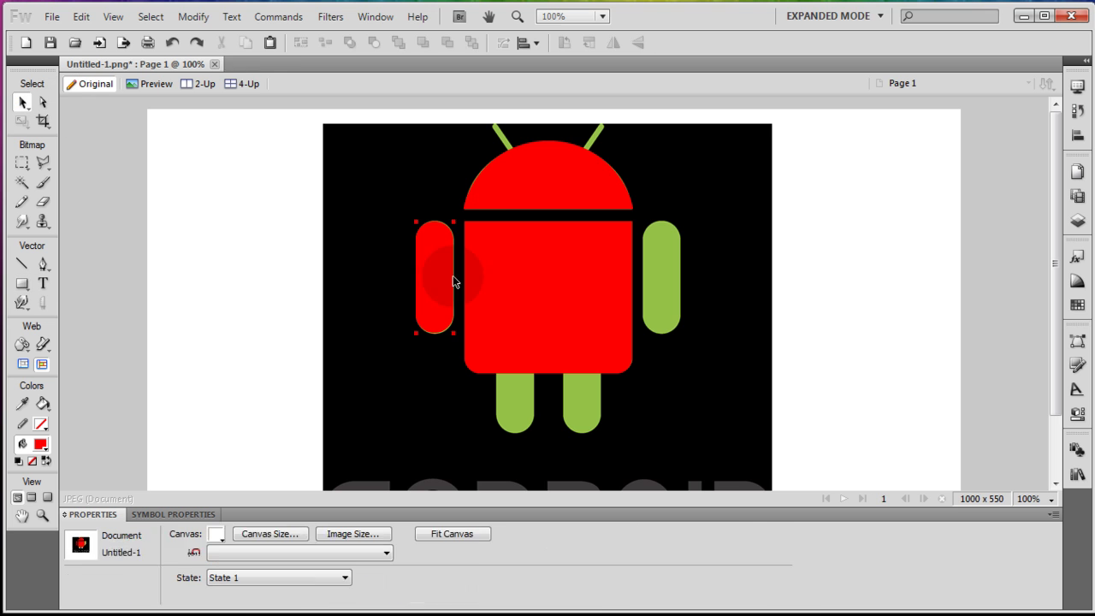
pyautogui.click(110, 575)
pyautogui.write('47')
pyautogui.click(109, 591)
pyautogui.click(100, 593)
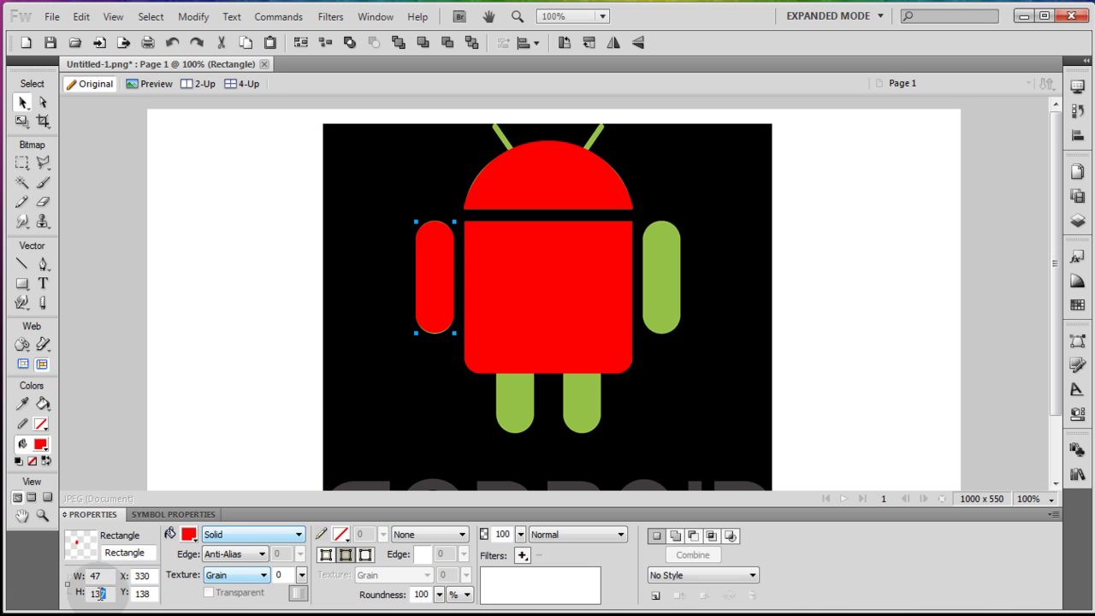
pyautogui.click(432, 334)
pyautogui.click(439, 275)
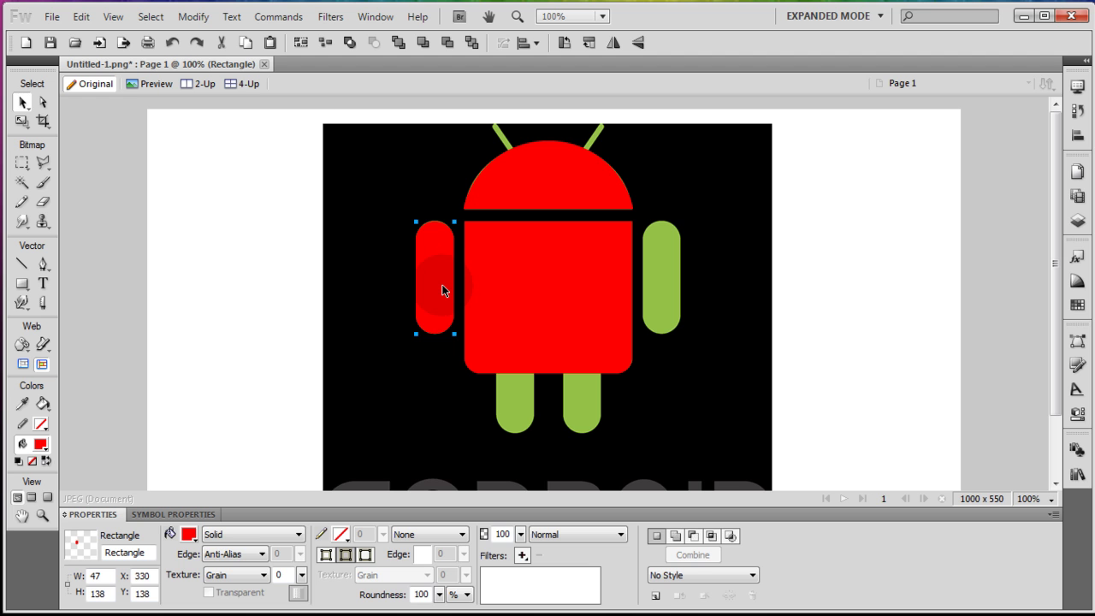
# Step: Copy the rounded arm onto the right arm at X 609, Y 138, and onto the right leg at about X 510, Y 260
pyautogui.moveTo(443, 289); pyautogui.dragTo(697, 295)
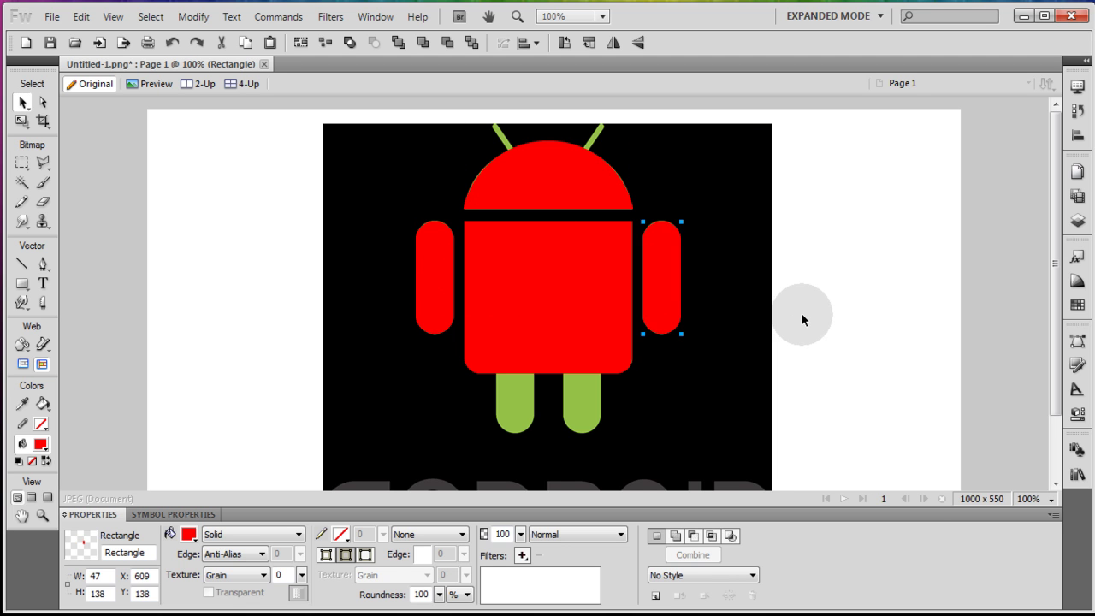
pyautogui.click(801, 319)
pyautogui.click(666, 271)
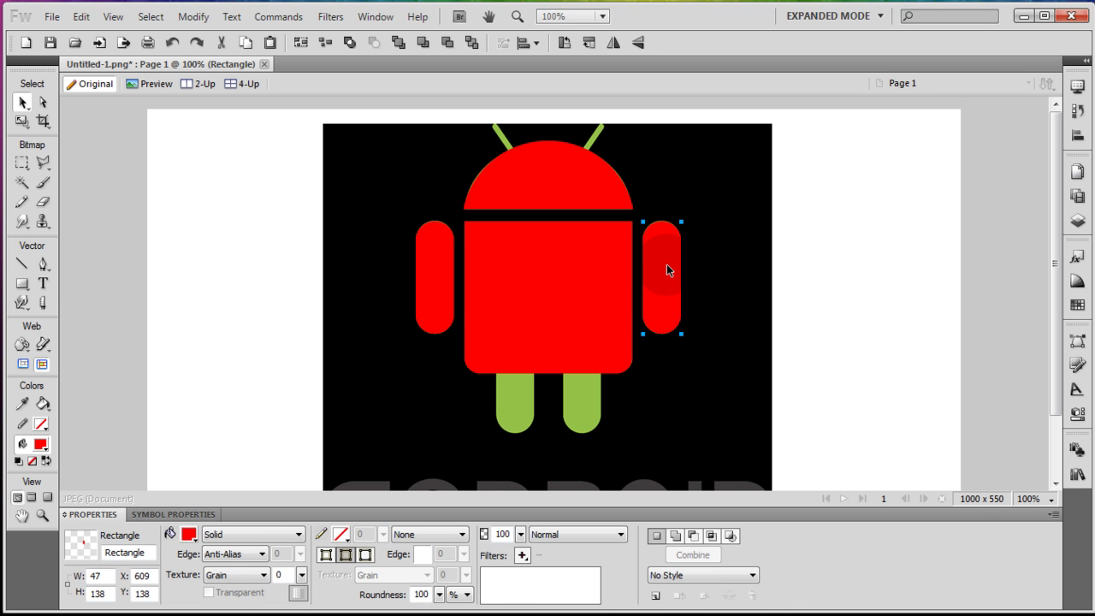
pyautogui.moveTo(670, 264); pyautogui.dragTo(590, 365)
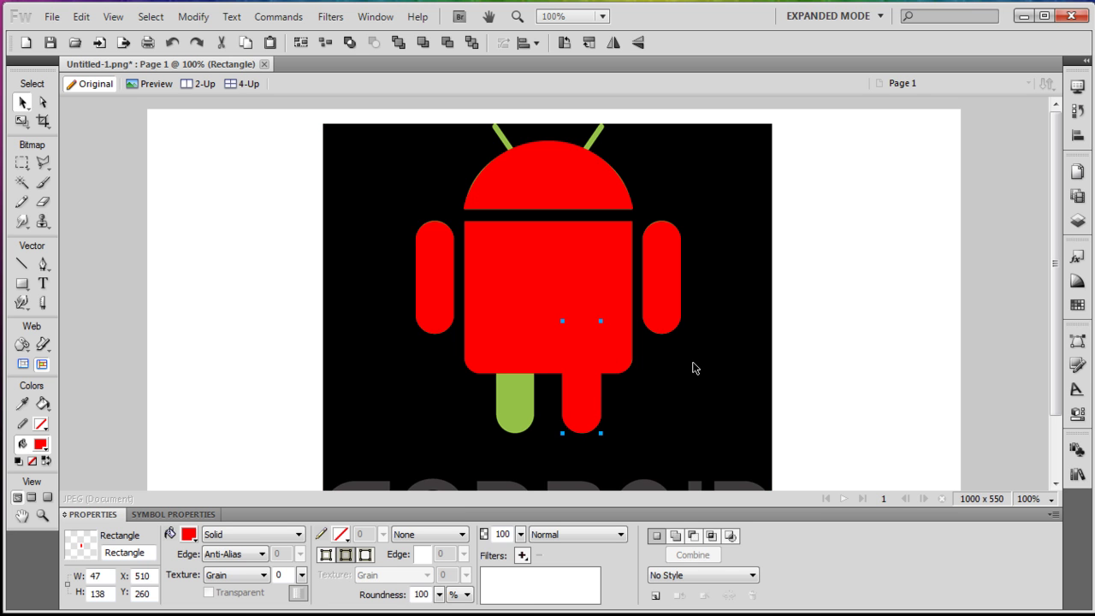
# Step: Duplicate the right leg and shift the copy horizontally onto the left leg at X 429, Y 260
pyautogui.press('Left')
pyautogui.press('Left')
pyautogui.press('Left')
pyautogui.press('Left')
pyautogui.press('Left')
pyautogui.press('Left')
pyautogui.press('Left')
pyautogui.press('Left')
pyautogui.press('Left')
pyautogui.press('Left')
pyautogui.press('Left')
pyautogui.press('Left')
pyautogui.press('Left')
pyautogui.press('Left')
pyautogui.press('Left')
pyautogui.press('Left')
pyautogui.press('Left')
pyautogui.press('Left')
pyautogui.press('Left')
pyautogui.press('Left')
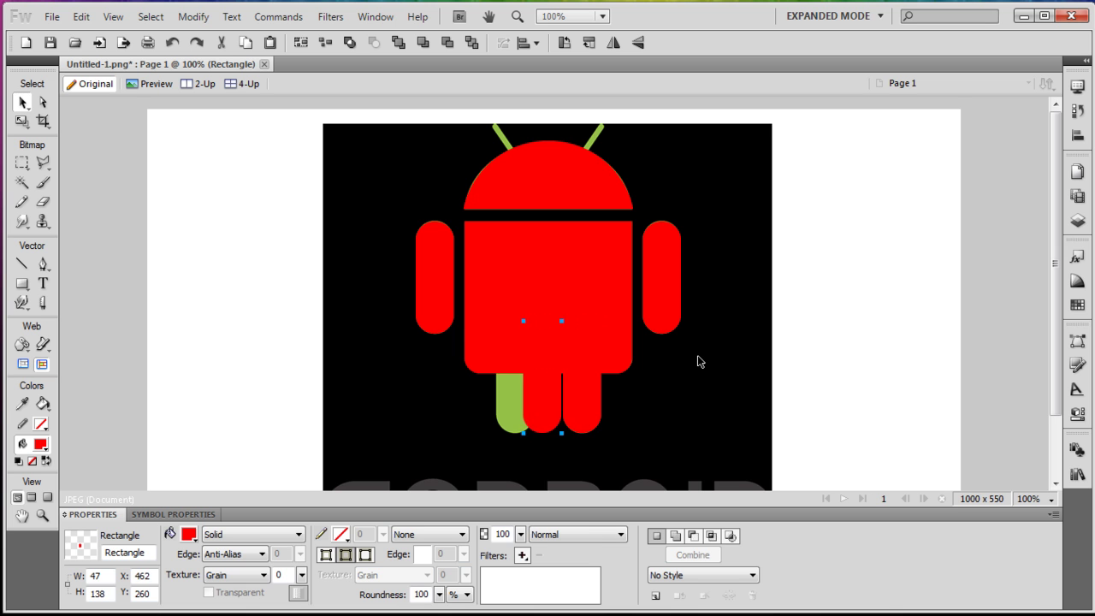
pyautogui.press('Left')
pyautogui.press('Left')
pyautogui.press('Left')
pyautogui.press('Left')
pyautogui.press('Left')
pyautogui.press('Left')
pyautogui.press('Left')
pyautogui.press('Left')
pyautogui.press('Left')
pyautogui.press('Left')
pyautogui.press('Left')
pyautogui.press('Left')
pyautogui.press('Left')
pyautogui.press('Left')
pyautogui.press('Left')
pyautogui.press('Left')
pyautogui.press('Left')
pyautogui.press('Left')
pyautogui.press('Left')
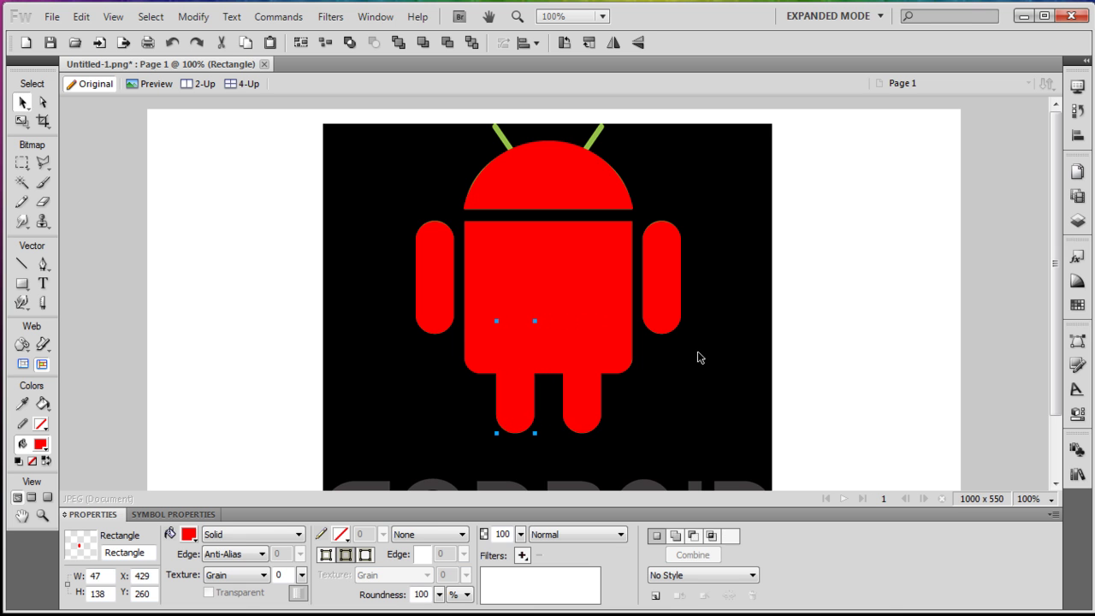
pyautogui.click(804, 281)
# Step: Draw a thin upright rectangle of about 7 by 42 px in the empty area beside the head and set its roundness to 100%
pyautogui.moveTo(29, 288); pyautogui.dragTo(94, 296)
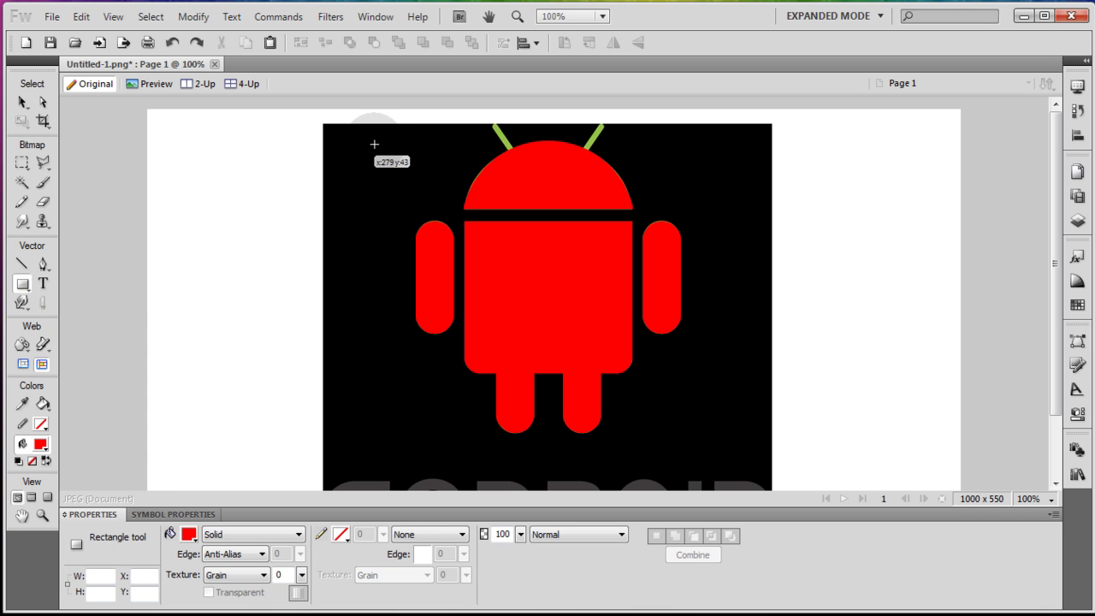
pyautogui.moveTo(374, 141); pyautogui.dragTo(380, 173)
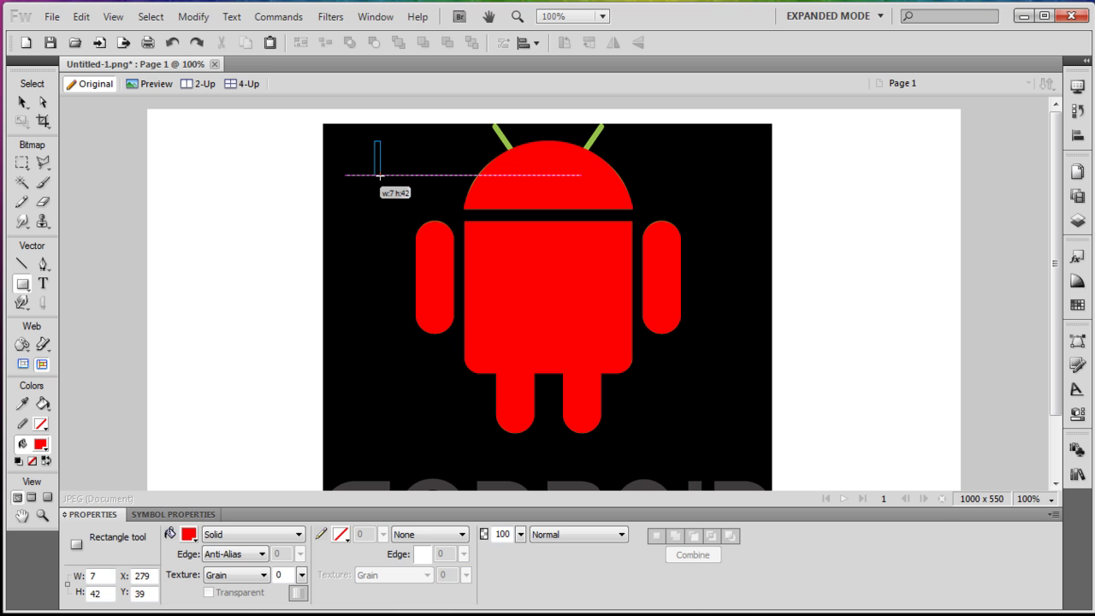
pyautogui.moveTo(380, 175); pyautogui.dragTo(380, 175)
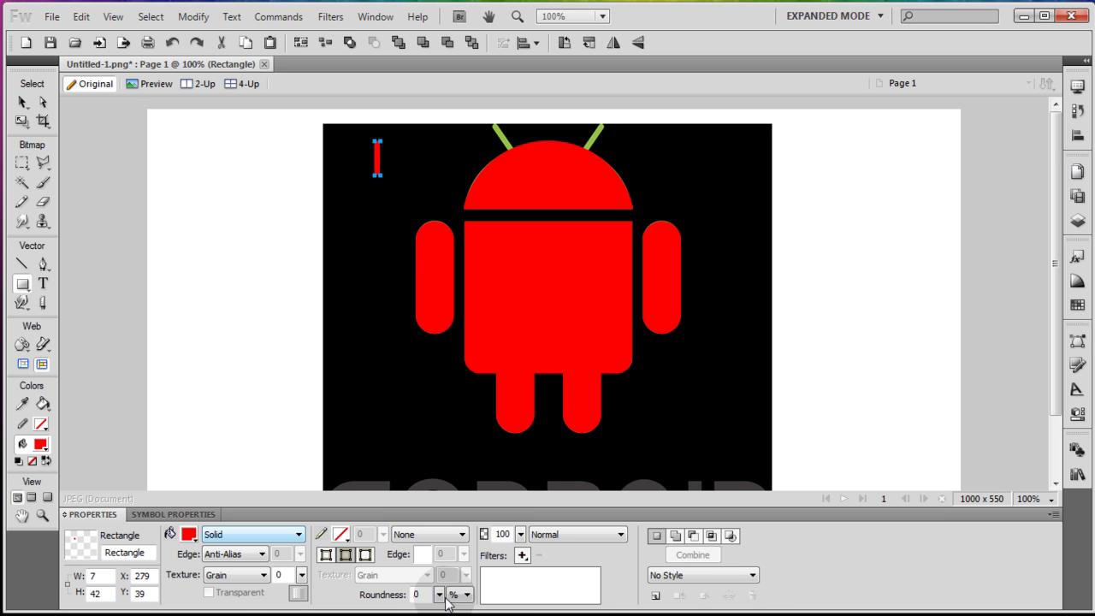
pyautogui.moveTo(438, 593); pyautogui.dragTo(442, 584)
# Step: Set the thin rounded bar's width to 6
pyautogui.click(23, 102)
pyautogui.click(100, 577)
pyautogui.write('6')
pyautogui.press('Return')
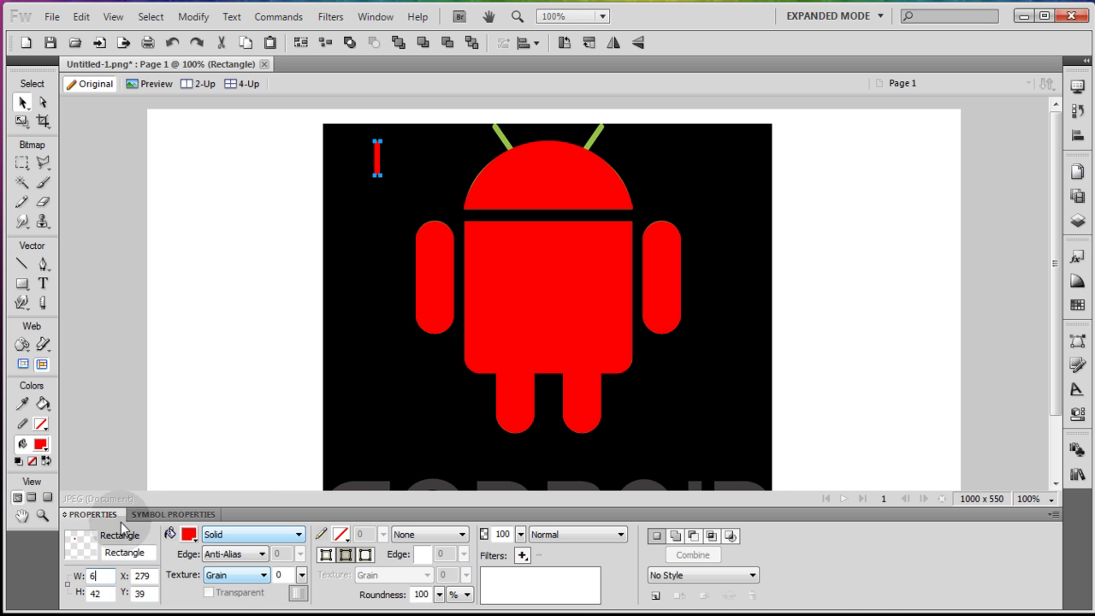
pyautogui.click(382, 245)
pyautogui.click(377, 155)
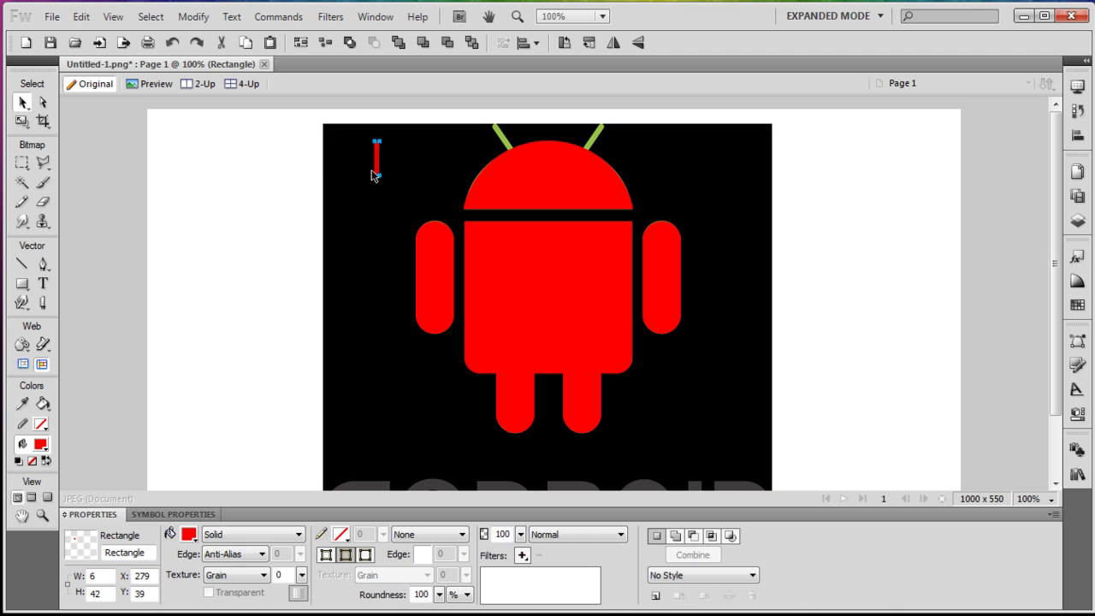
# Step: Duplicate the thin bar, tilt the copy to the antenna's angle and place it over the left antenna at X 425, Y 18
pyautogui.moveTo(377, 166); pyautogui.dragTo(447, 163)
pyautogui.click(21, 121)
pyautogui.click(22, 103)
pyautogui.click(23, 104)
pyautogui.press('Right')
pyautogui.press('Right')
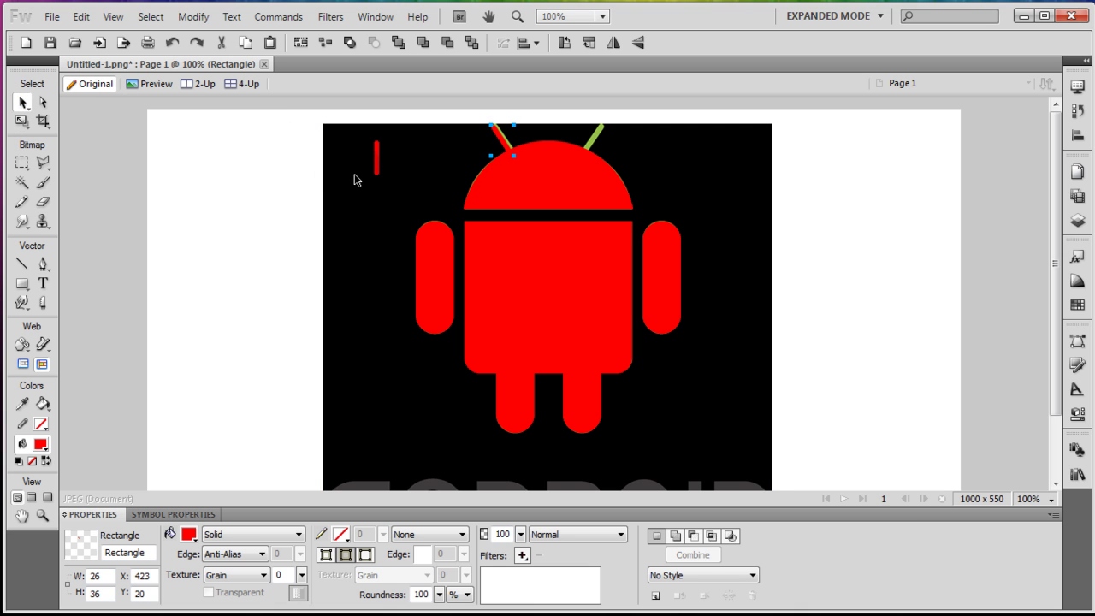
pyautogui.click(287, 226)
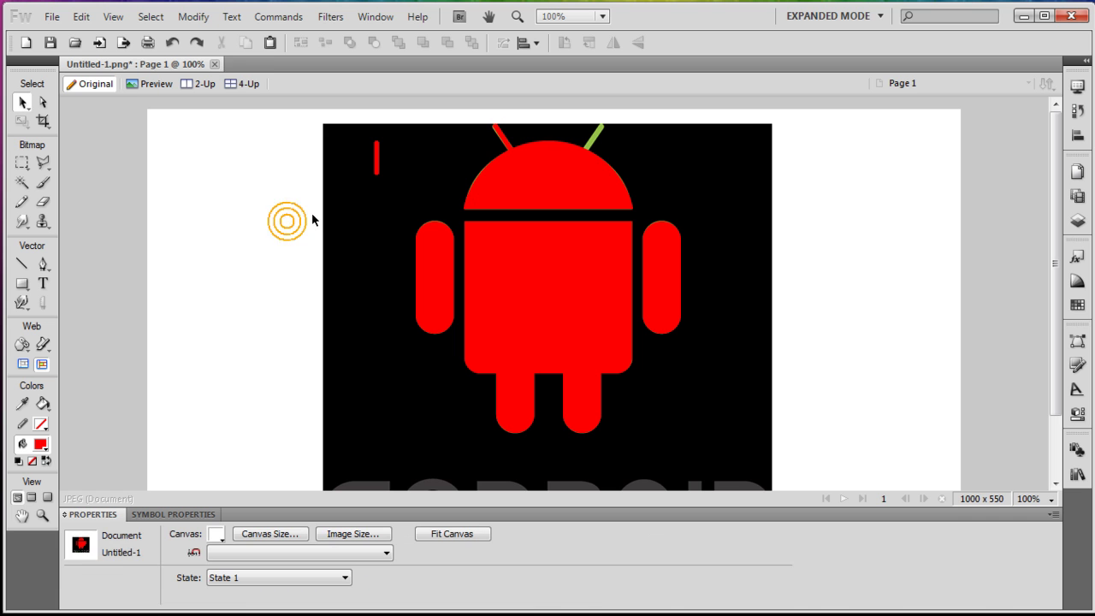
# Step: Duplicate the left antenna, flip the copy horizontally and move it over the right antenna at X 535, Y 18
pyautogui.hotkey('ctrl', 'z')
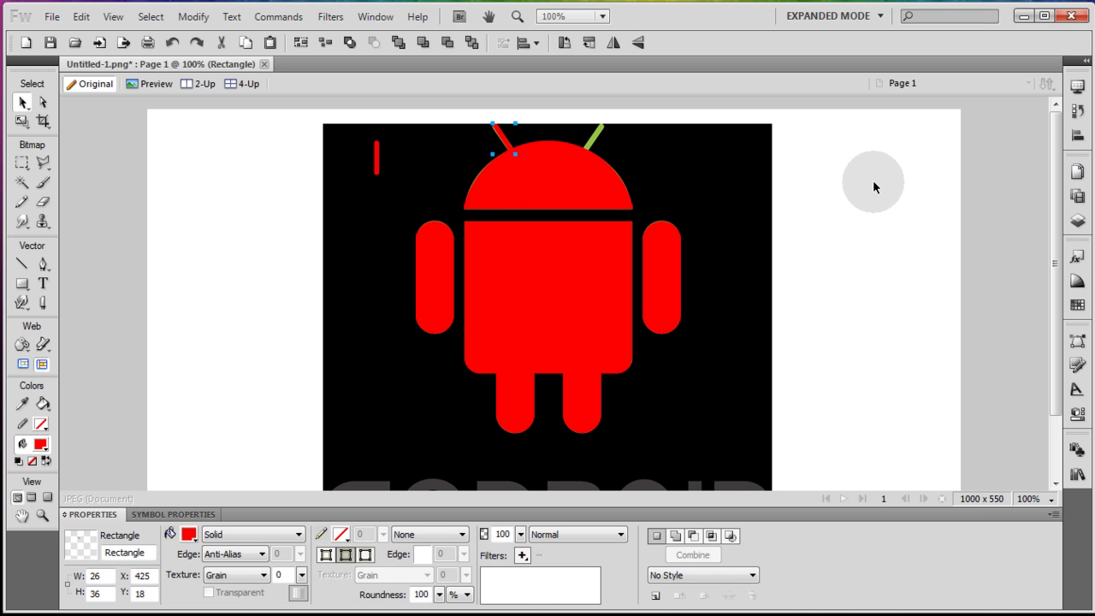
pyautogui.click(612, 44)
pyautogui.press('Right')
pyautogui.press('Right')
pyautogui.press('Right')
pyautogui.press('Right')
pyautogui.press('Right')
pyautogui.press('Right')
pyautogui.press('Right')
pyautogui.press('Right')
pyautogui.press('Right')
pyautogui.press('Right')
pyautogui.press('Right')
pyautogui.press('Right')
pyautogui.press('Right')
pyautogui.press('Right')
pyautogui.press('Right')
pyautogui.press('Right')
pyautogui.press('Right')
pyautogui.press('Right')
pyautogui.press('Right')
pyautogui.press('Right')
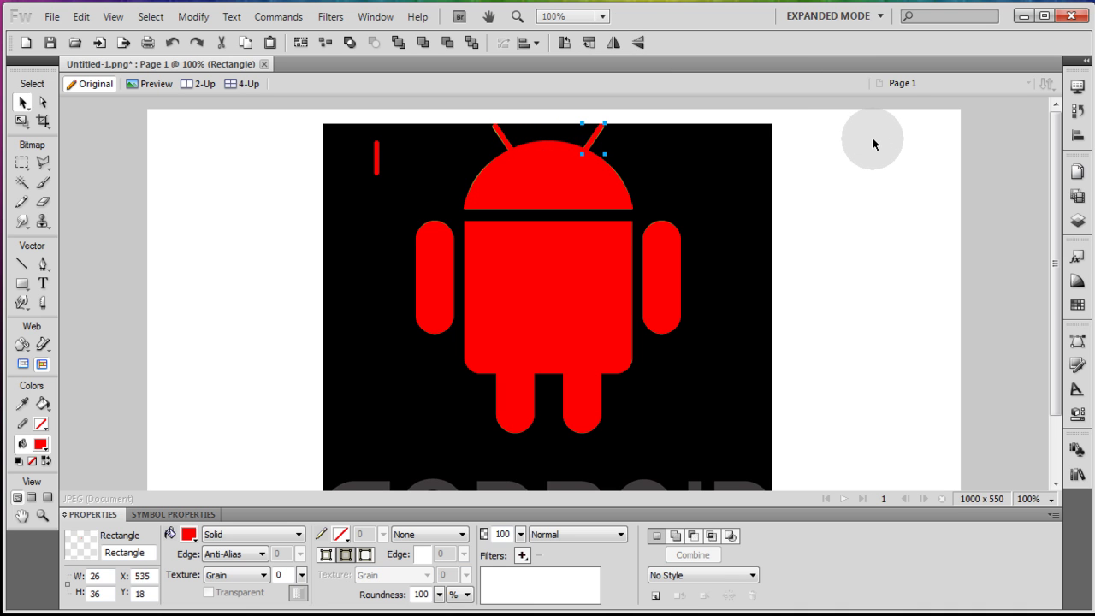
pyautogui.click(847, 177)
# Step: Lower the head's opacity enough to see the eyes of the reference bitmap through it
pyautogui.click(602, 201)
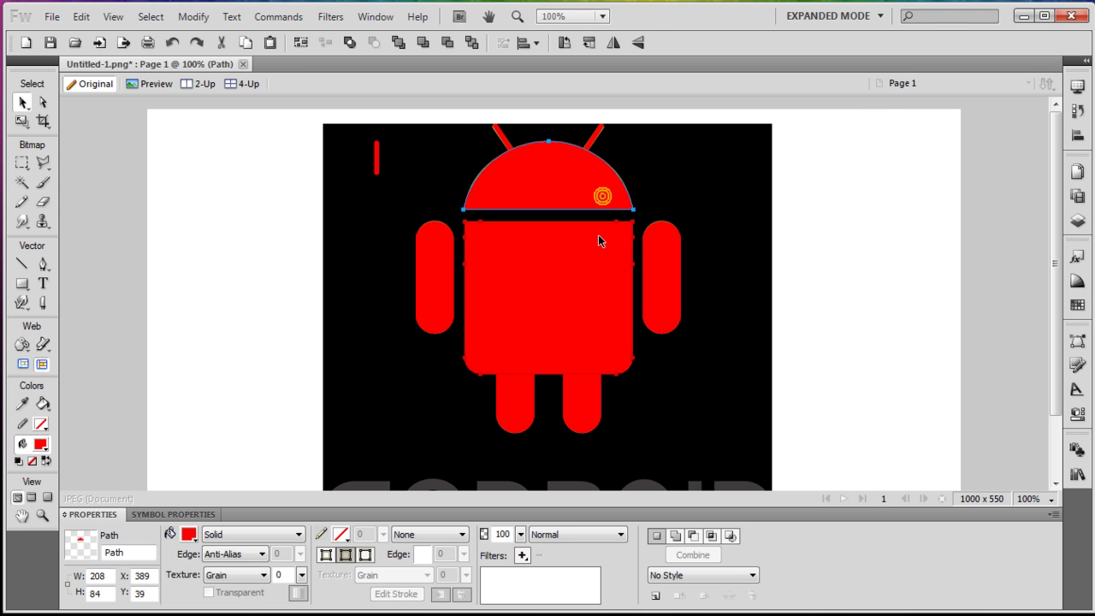
pyautogui.moveTo(520, 534); pyautogui.dragTo(523, 564)
pyautogui.click(274, 301)
# Step: Draw a circle of about 23 by 23 px over the left eye and align it at X 438, Y 72
pyautogui.click(22, 284)
pyautogui.moveTo(23, 284); pyautogui.dragTo(85, 315)
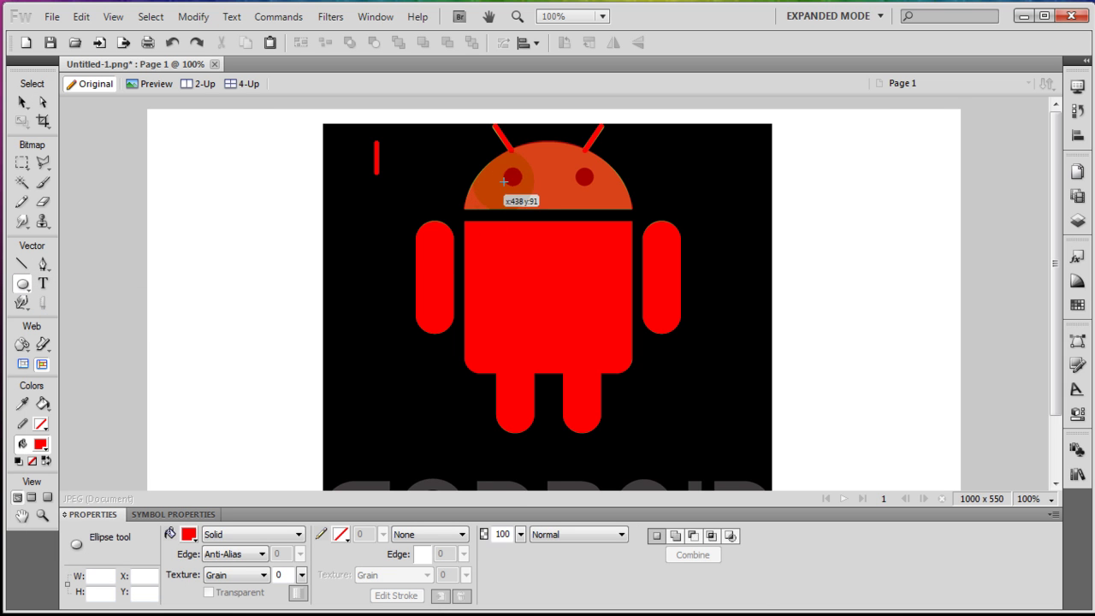
pyautogui.moveTo(504, 170); pyautogui.dragTo(521, 181)
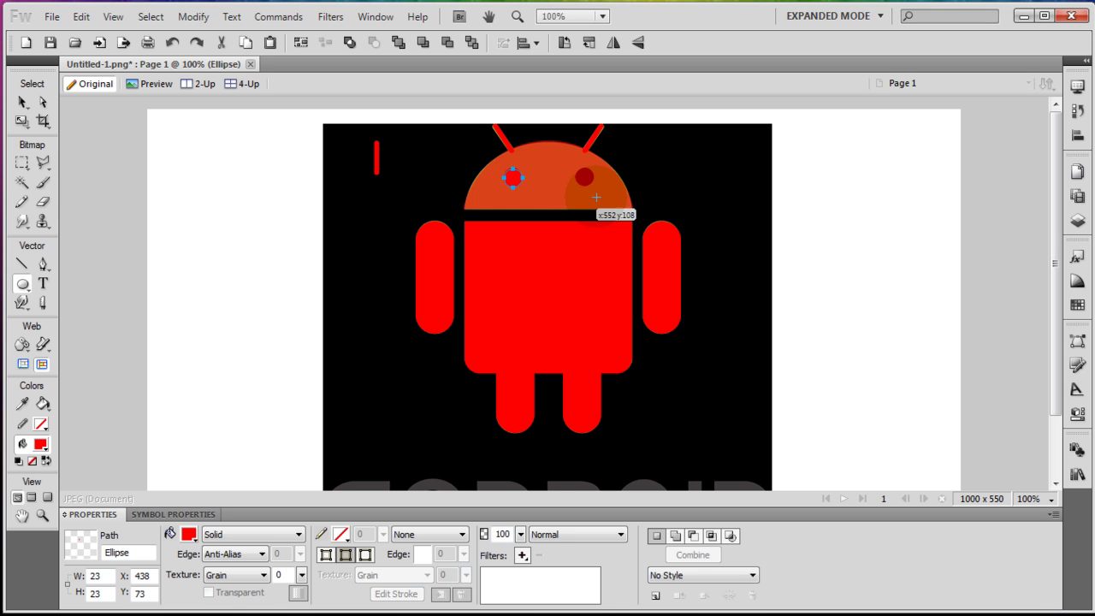
pyautogui.click(22, 101)
pyautogui.click(876, 265)
# Step: Fill the eye circle with white and copy it onto the right eye
pyautogui.click(508, 176)
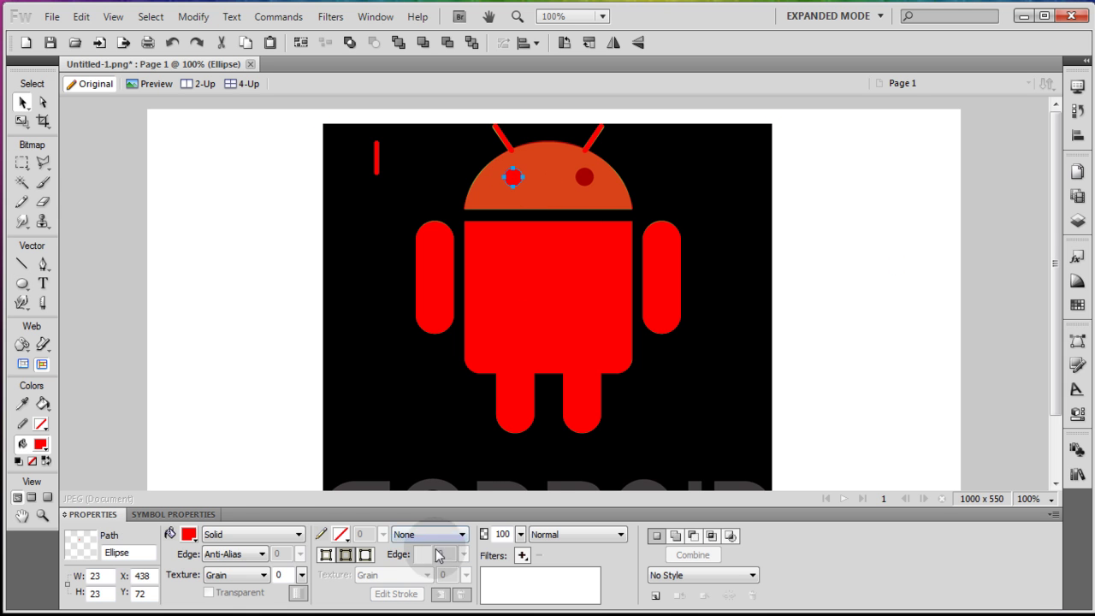
pyautogui.click(188, 534)
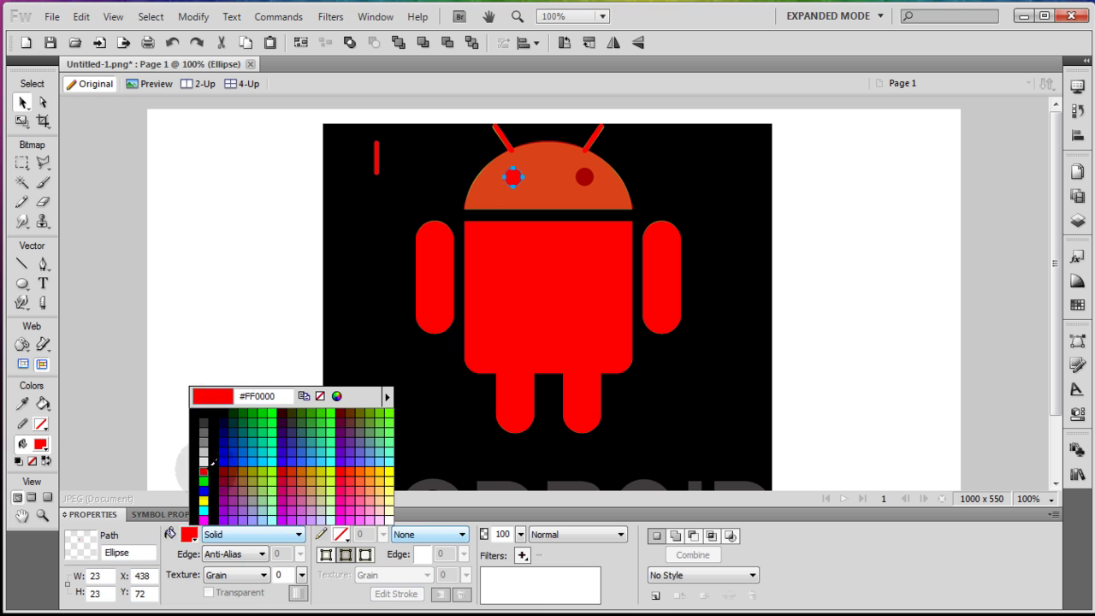
pyautogui.click(204, 462)
pyautogui.click(253, 322)
pyautogui.click(512, 177)
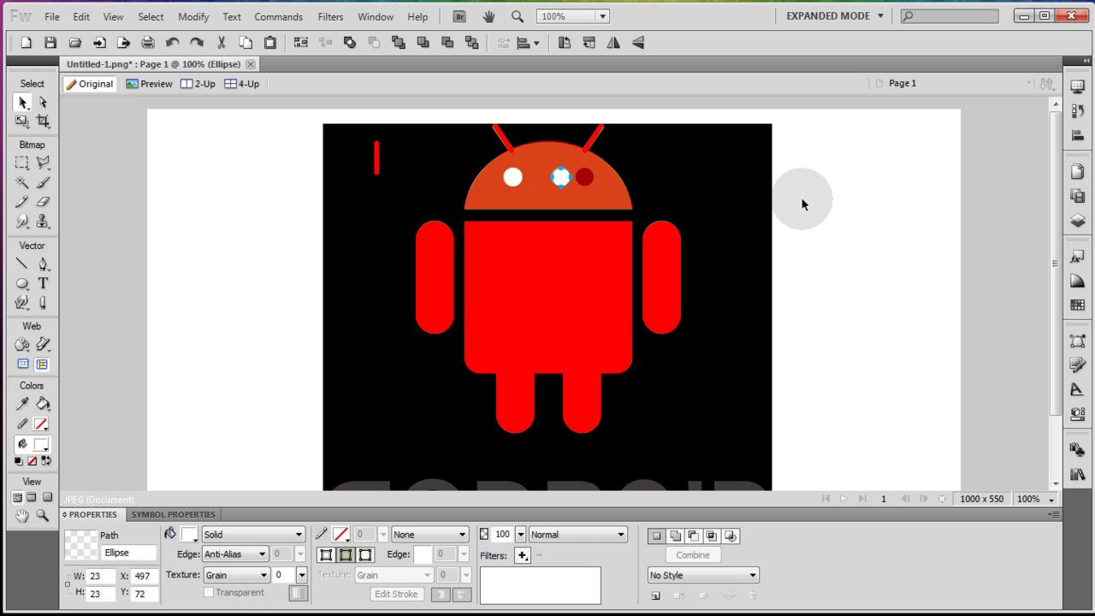
pyautogui.click(802, 204)
# Step: Restore the head's opacity to 100
pyautogui.click(568, 196)
pyautogui.moveTo(519, 534); pyautogui.dragTo(535, 453)
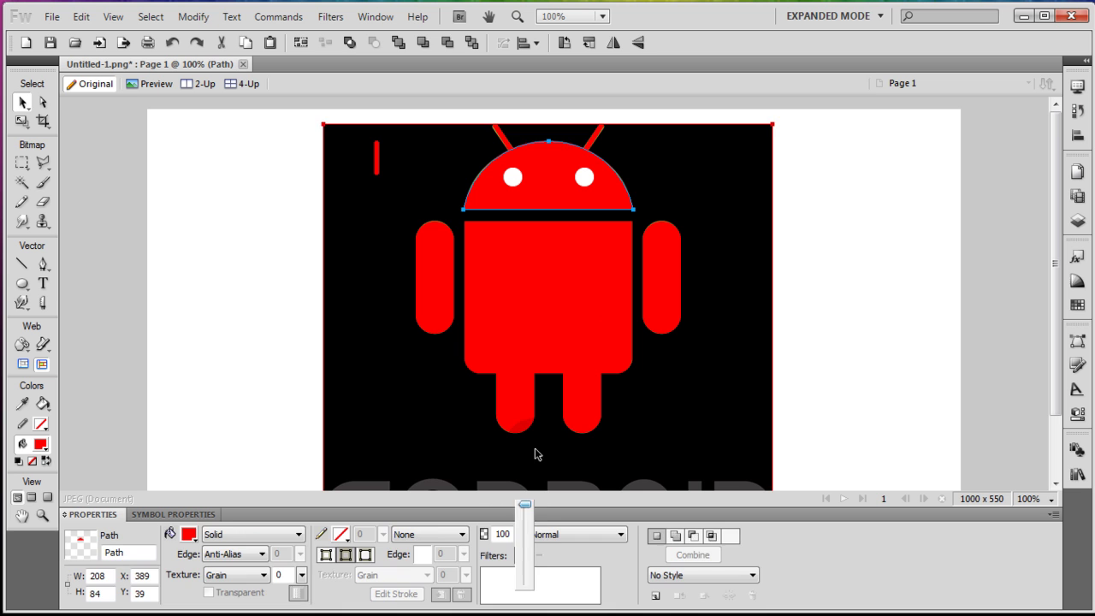
pyautogui.click(838, 269)
# Step: Move the reference bitmap aside to X 719, Y 18, and delete the spare upright antenna bar
pyautogui.moveTo(730, 201); pyautogui.dragTo(924, 217)
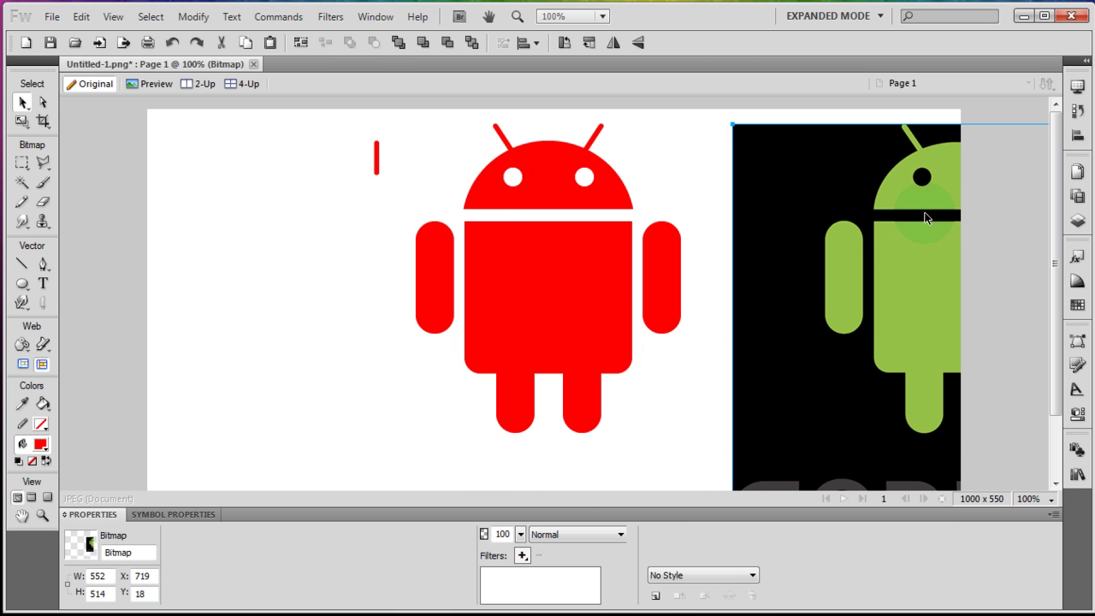
pyautogui.click(710, 248)
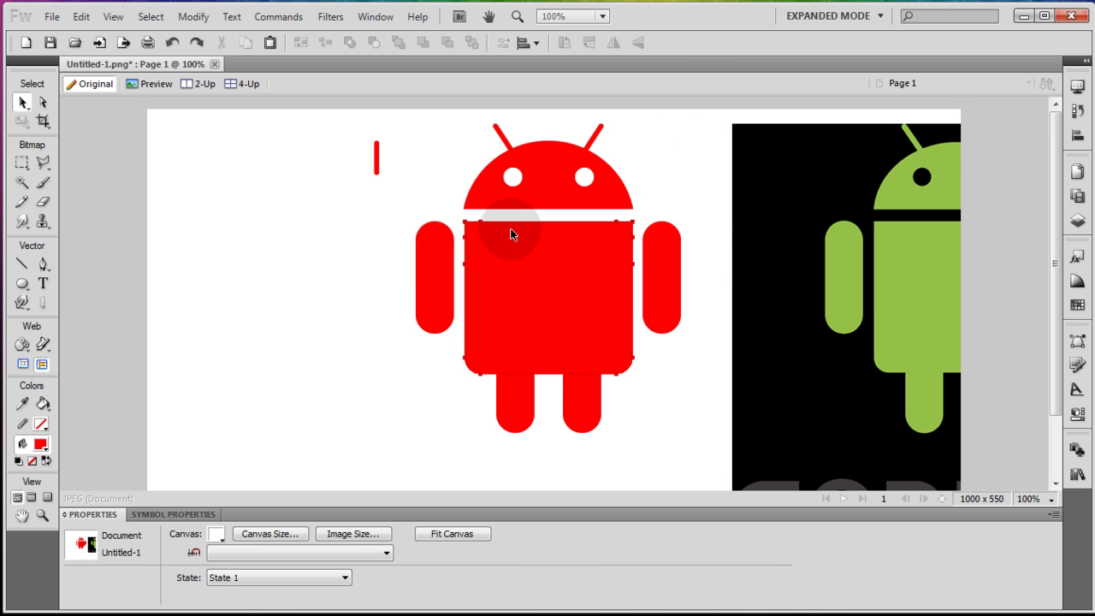
pyautogui.click(377, 157)
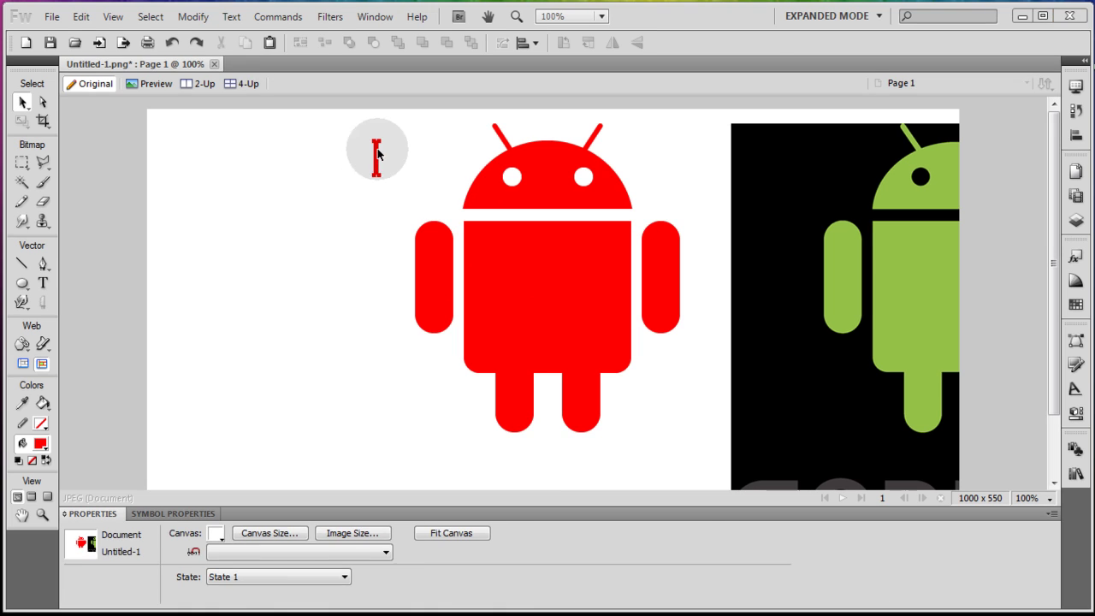
pyautogui.press('Delete')
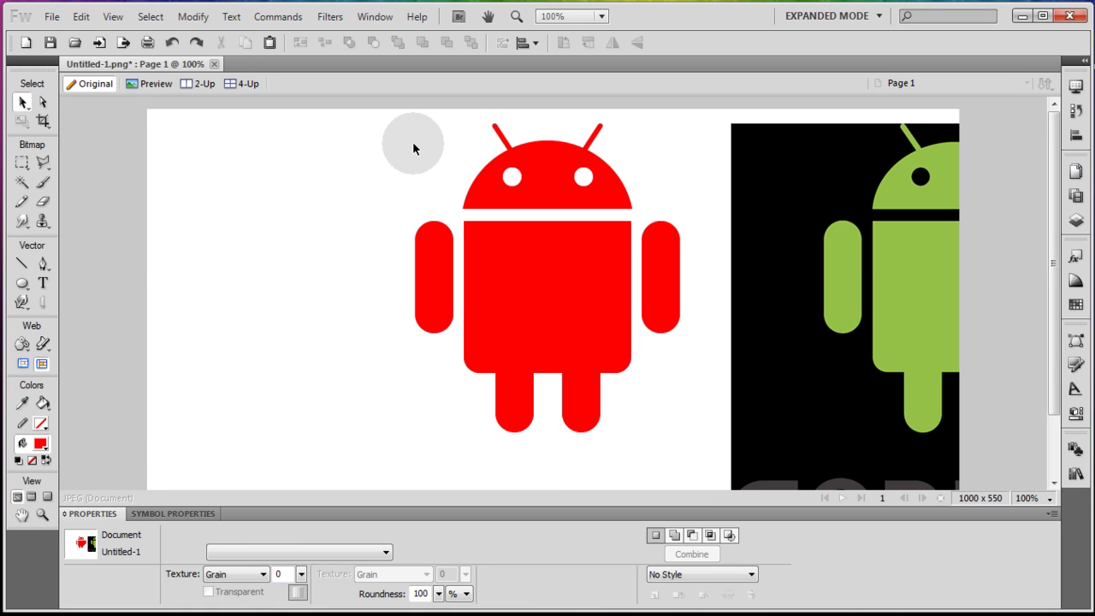
# Step: Select all ten robot shapes and move them together to X 337, Y 99
pyautogui.moveTo(503, 248); pyautogui.dragTo(689, 448)
pyautogui.scroll(-3, 676, 398)
pyautogui.moveTo(580, 192); pyautogui.dragTo(585, 254)
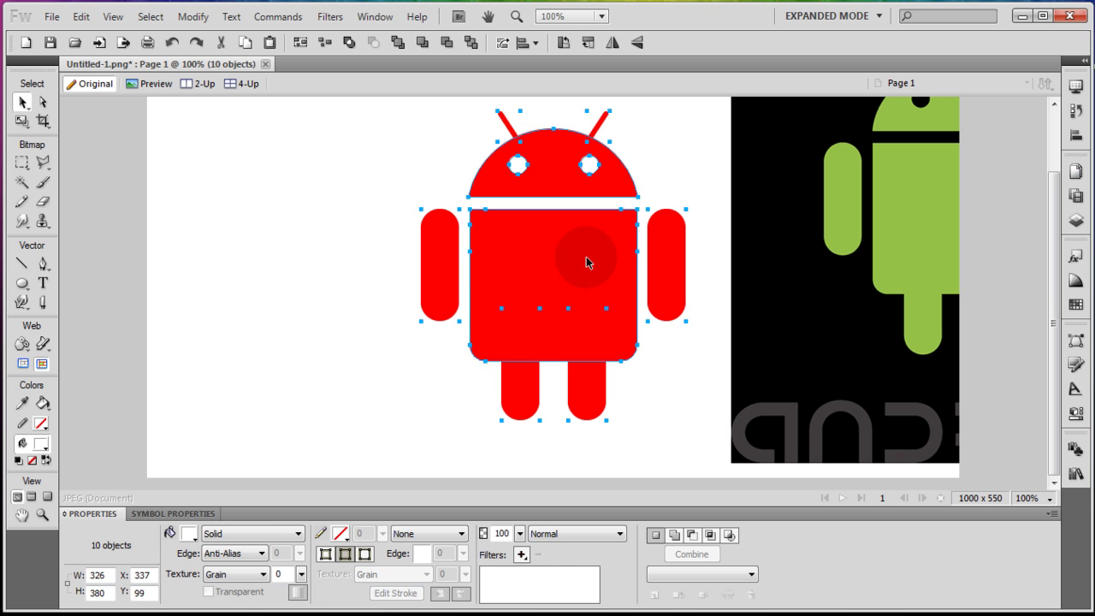
# Step: Move the reference bitmap closer to the robot and place a green sample square in the blank area left of the robot
pyautogui.moveTo(932, 245); pyautogui.dragTo(867, 212)
pyautogui.click(301, 183)
pyautogui.click(198, 279)
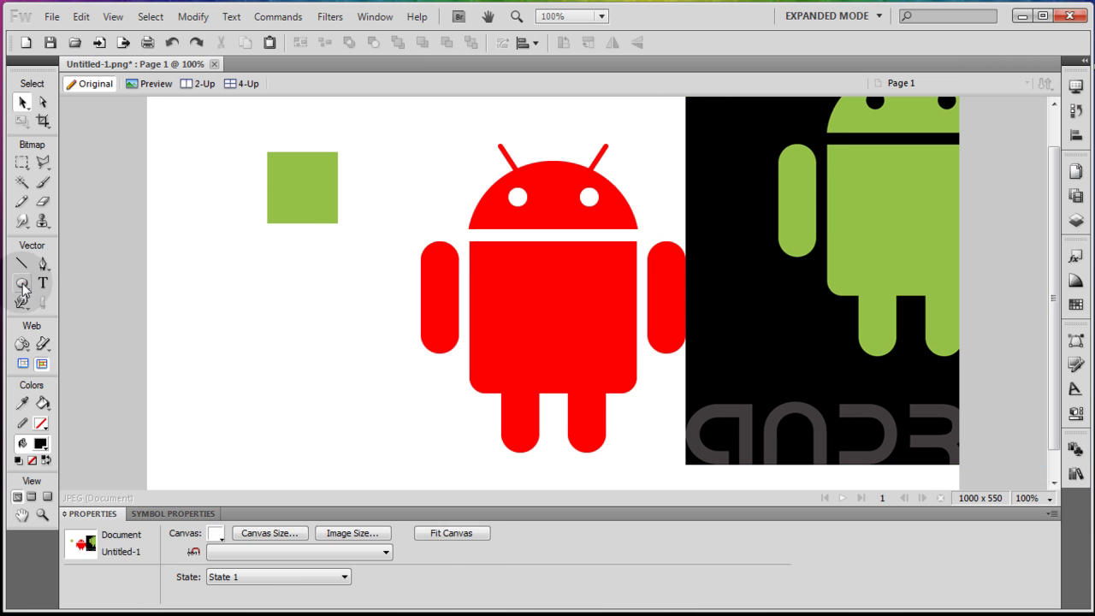
# Step: Draw a black rectangle of about 128 by 105 px at X 38, Y 230, below the green square
pyautogui.click(22, 283)
pyautogui.click(86, 298)
pyautogui.moveTo(178, 250); pyautogui.dragTo(282, 335)
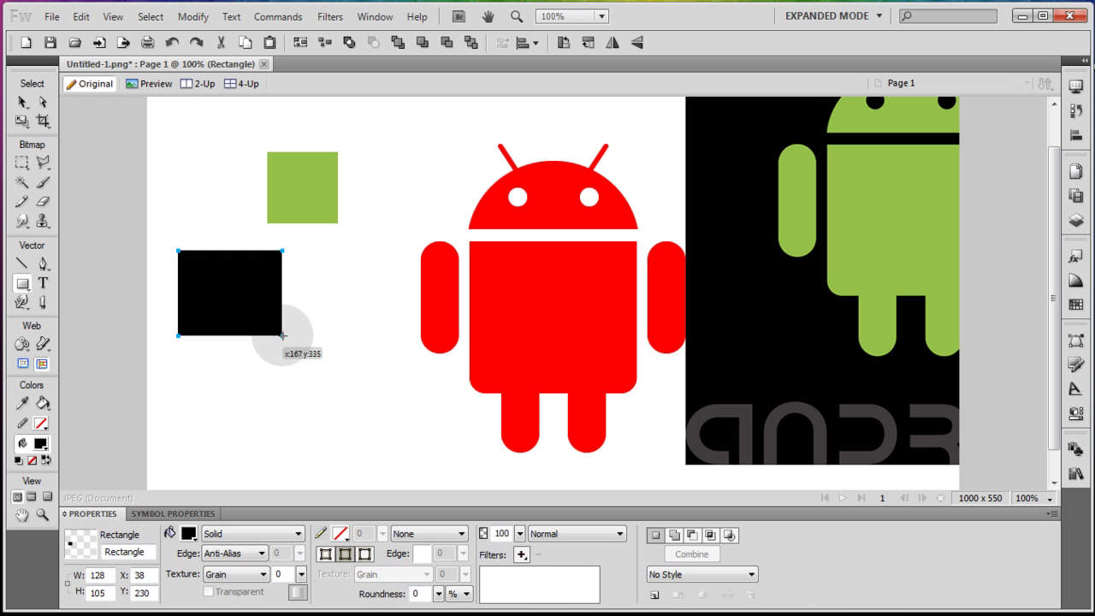
# Step: Fill the black rectangle with green sampled from the reference robot and delete the smaller green square above it
pyautogui.click(188, 533)
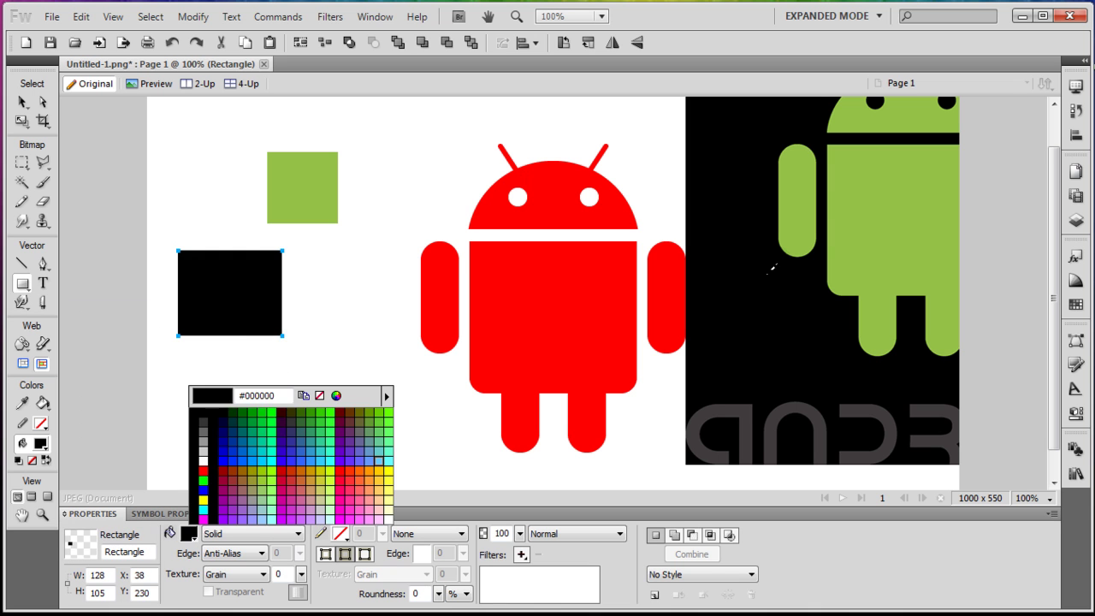
pyautogui.click(873, 228)
pyautogui.click(21, 102)
pyautogui.click(308, 196)
pyautogui.press('Delete')
# Step: Delete the reference bitmap and move the green sample rectangle up into the canvas's upper-left corner
pyautogui.click(852, 264)
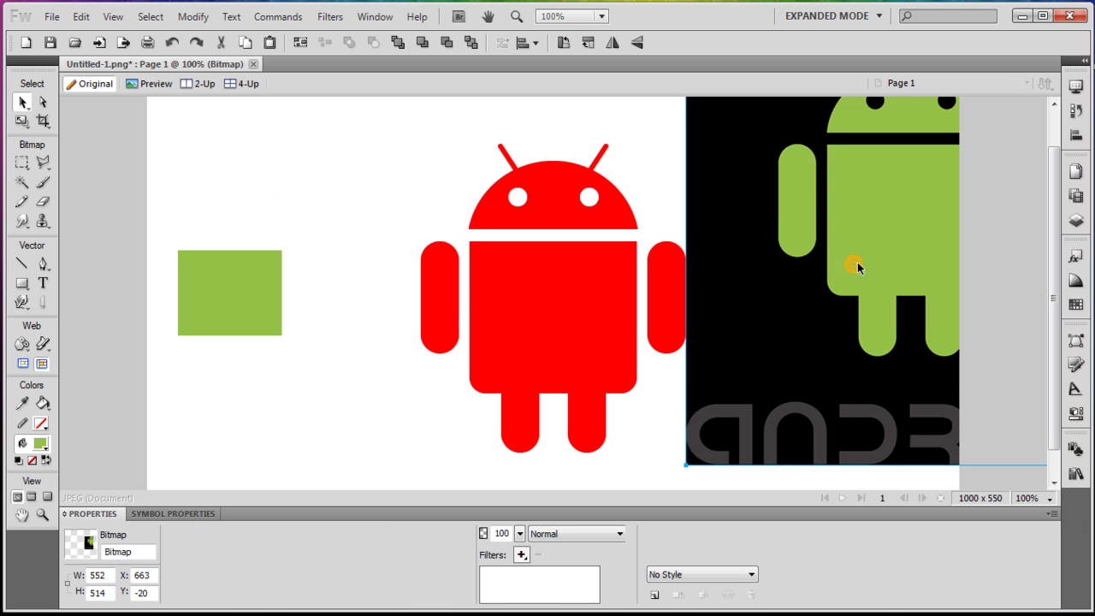
pyautogui.moveTo(855, 262); pyautogui.dragTo(861, 368)
pyautogui.press('Delete')
pyautogui.moveTo(244, 334); pyautogui.dragTo(229, 183)
pyautogui.click(655, 193)
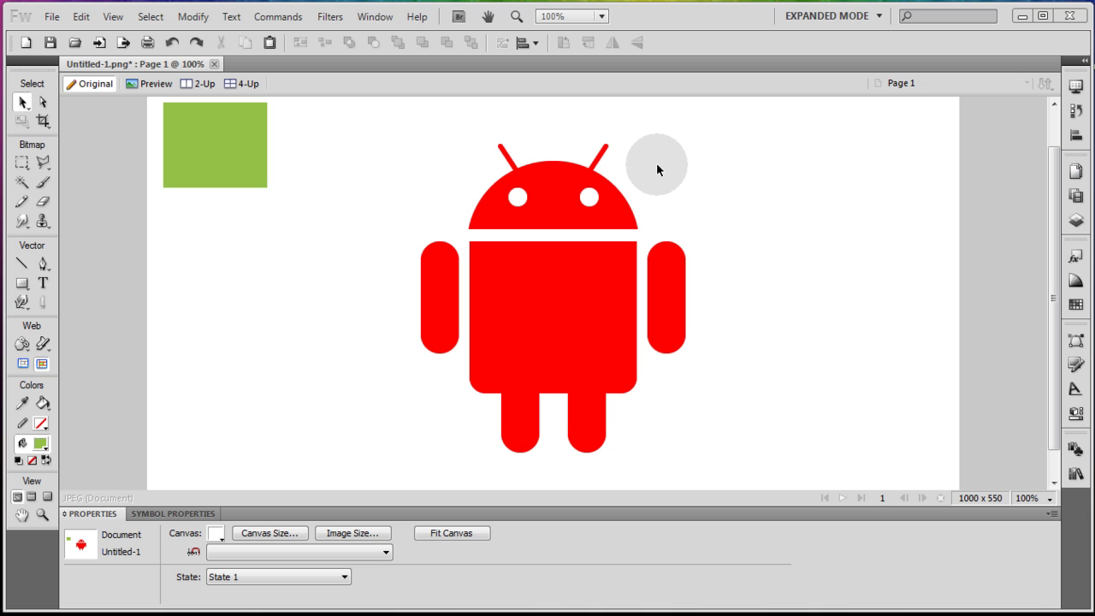
# Step: Select both antennas and fill them with green sampled from the sample rectangle
pyautogui.click(601, 152)
pyautogui.keyDown('shift'); pyautogui.click(508, 157); pyautogui.keyUp('shift')
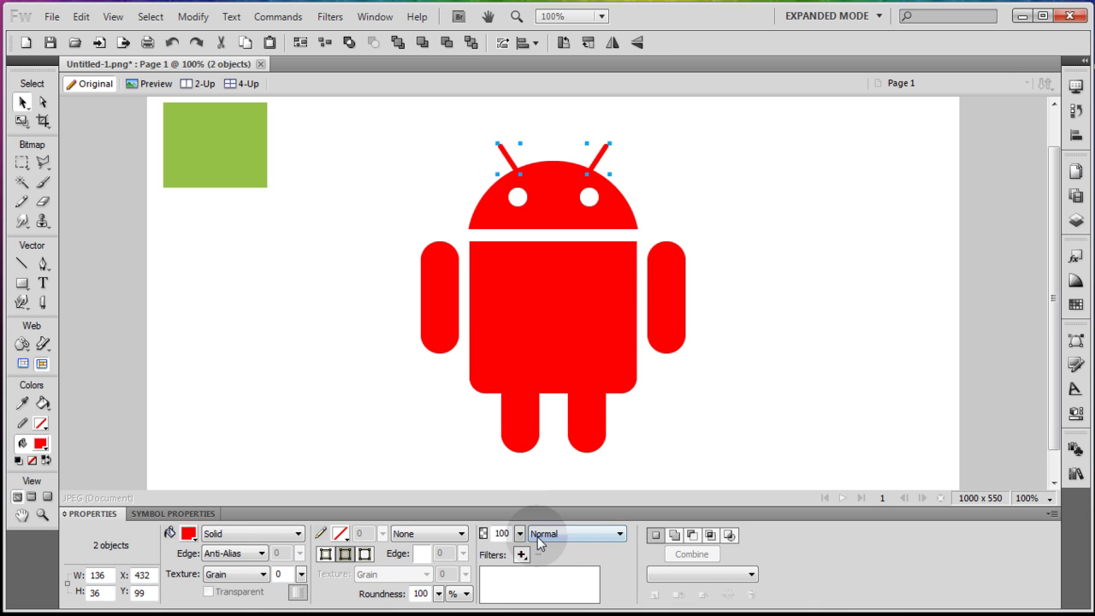
pyautogui.click(189, 536)
pyautogui.click(233, 165)
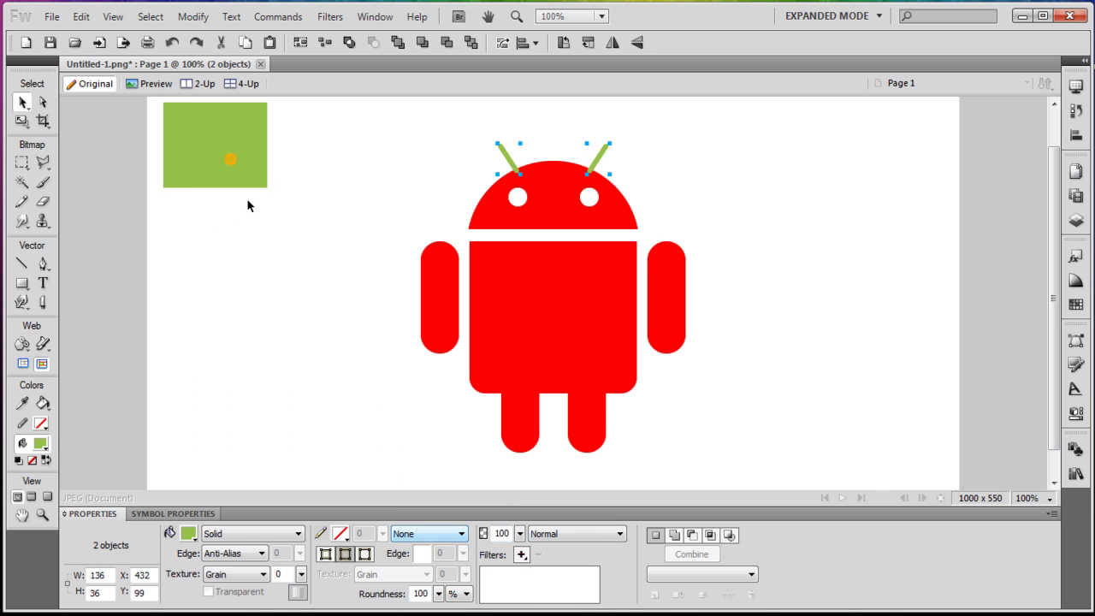
pyautogui.click(361, 354)
# Step: Apply an Inner Bevel filter to both antennas, keeping the Flat edge with width 10
pyautogui.click(503, 156)
pyautogui.keyDown('shift'); pyautogui.click(602, 160); pyautogui.keyUp('shift')
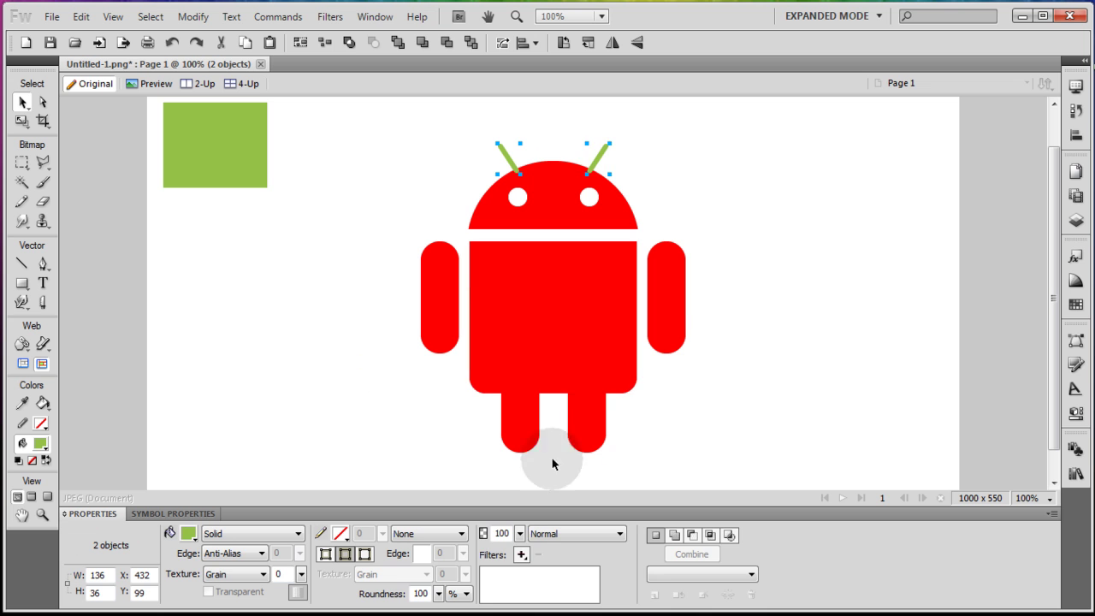
pyautogui.click(521, 554)
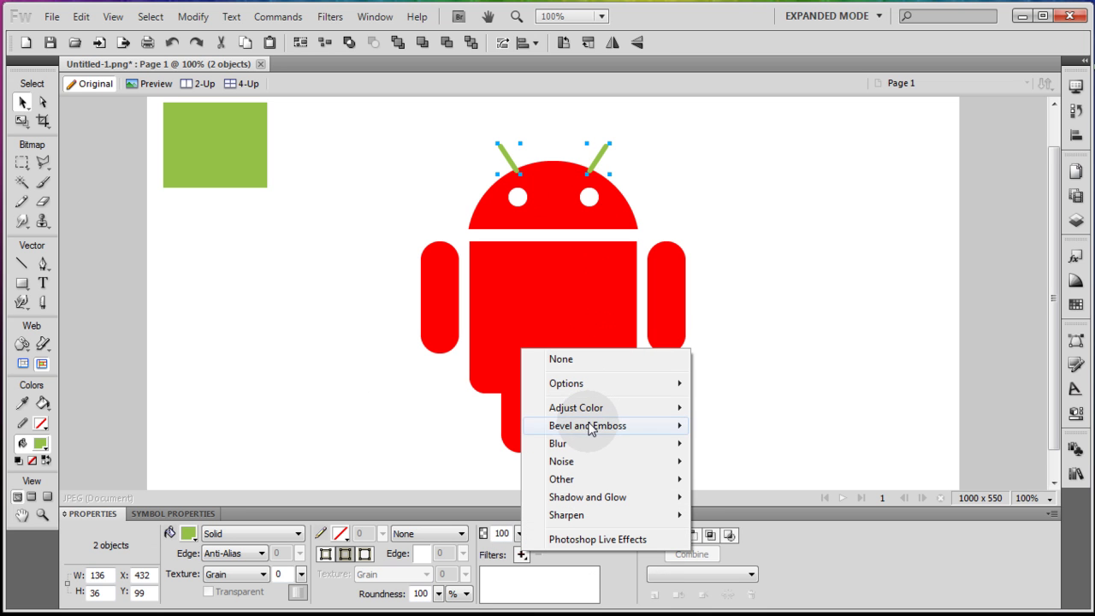
pyautogui.moveTo(603, 426)
pyautogui.click(725, 426)
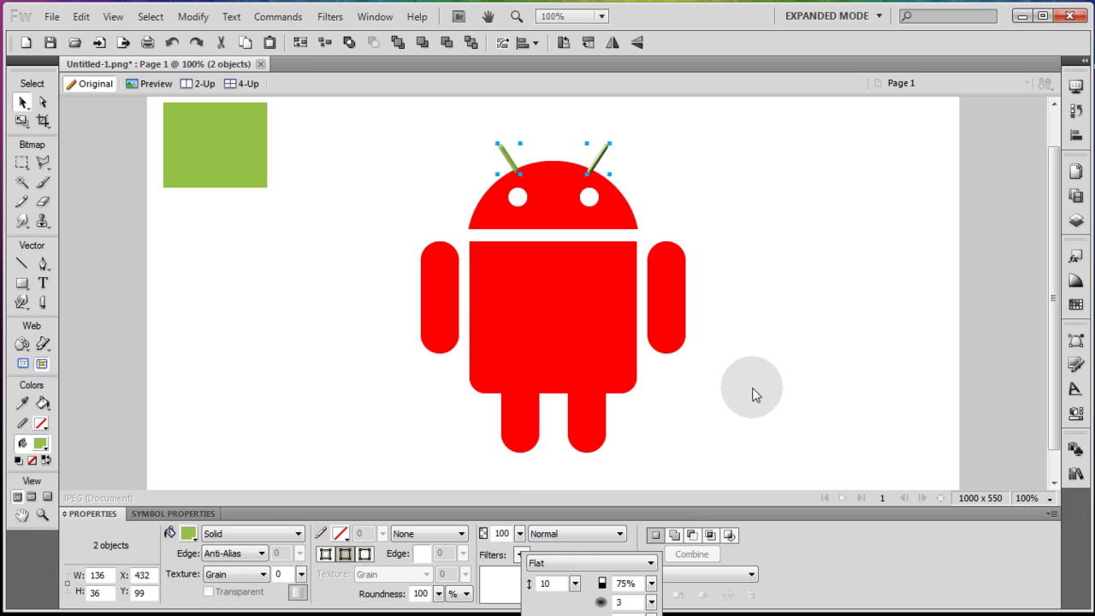
pyautogui.click(753, 393)
# Step: Duplicate the left antenna, flip the copy horizontally, and move it across to X 542 over the right antenna
pyautogui.click(503, 155)
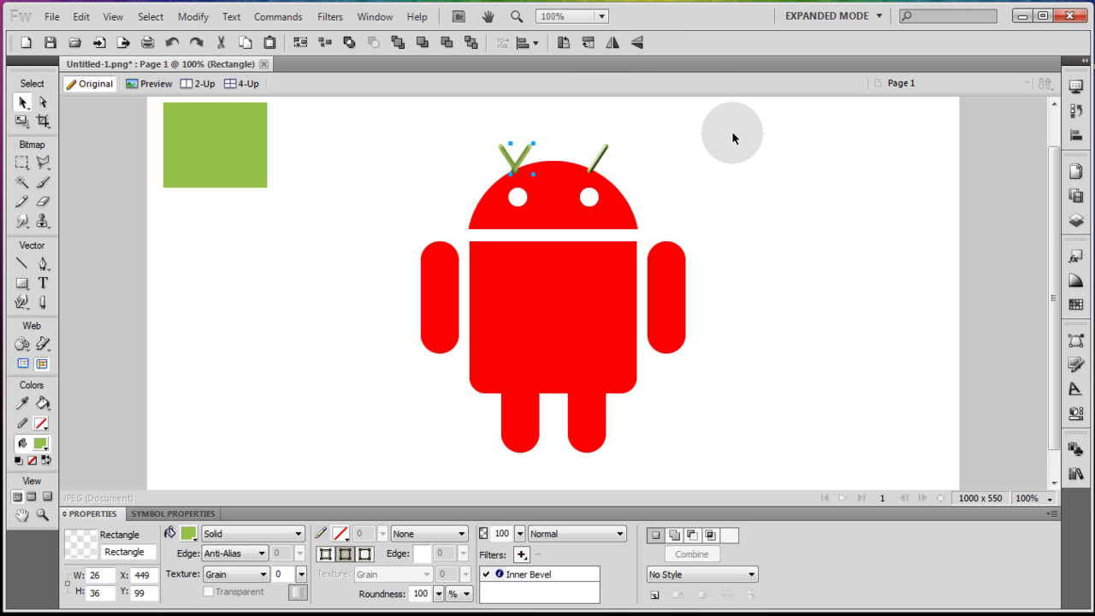
pyautogui.press('Right')
pyautogui.press('Right')
pyautogui.press('Right')
pyautogui.press('Right')
pyautogui.press('Right')
pyautogui.press('Right')
pyautogui.press('Right')
pyautogui.press('Right')
pyautogui.press('Right')
pyautogui.press('Right')
pyautogui.press('Right')
pyautogui.press('Right')
pyautogui.press('Right')
pyautogui.press('Right')
pyautogui.press('Right')
pyautogui.press('Right')
pyautogui.press('Right')
pyautogui.press('Right')
pyautogui.press('Right')
pyautogui.press('Right')
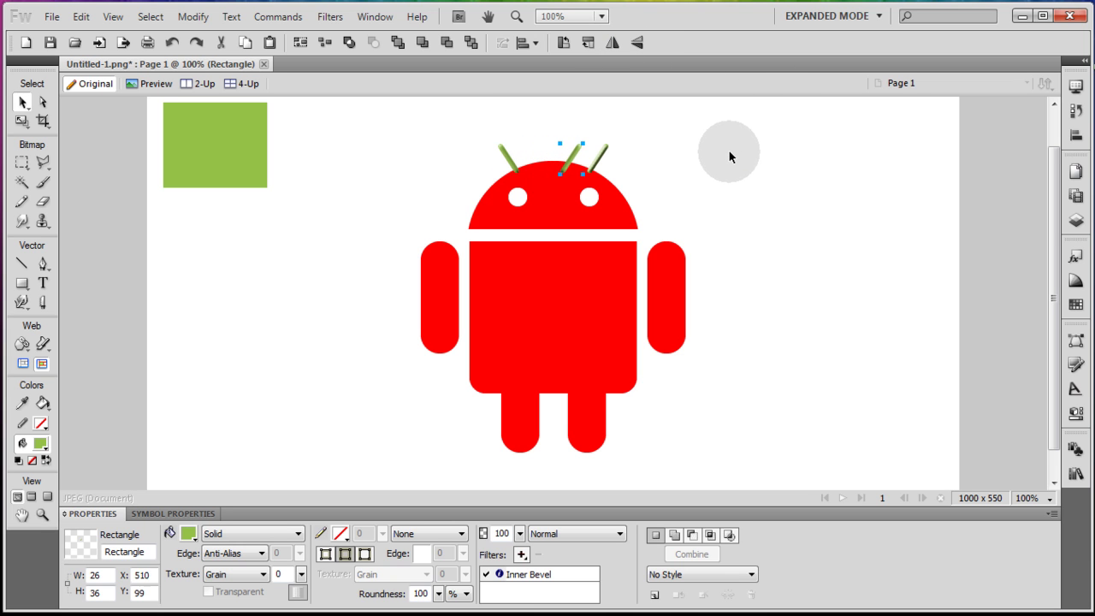
pyautogui.press('Right')
pyautogui.press('Right')
pyautogui.press('Right')
pyautogui.press('Right')
pyautogui.press('Right')
pyautogui.press('Right')
pyautogui.press('Right')
pyautogui.press('Right')
pyautogui.press('Right')
pyautogui.press('Right')
pyautogui.press('Right')
pyautogui.press('Right')
pyautogui.press('Right')
pyautogui.press('Right')
pyautogui.press('Right')
pyautogui.press('Right')
pyautogui.press('Right')
pyautogui.press('Right')
pyautogui.press('Right')
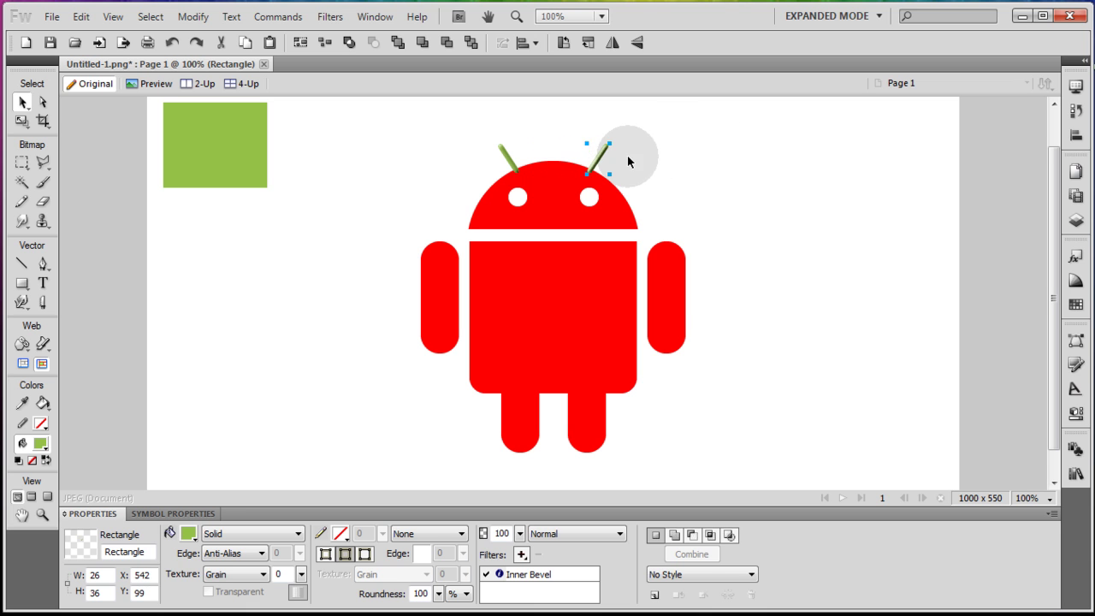
# Step: Delete the original right antenna that covers the mirrored copy
pyautogui.click(697, 171)
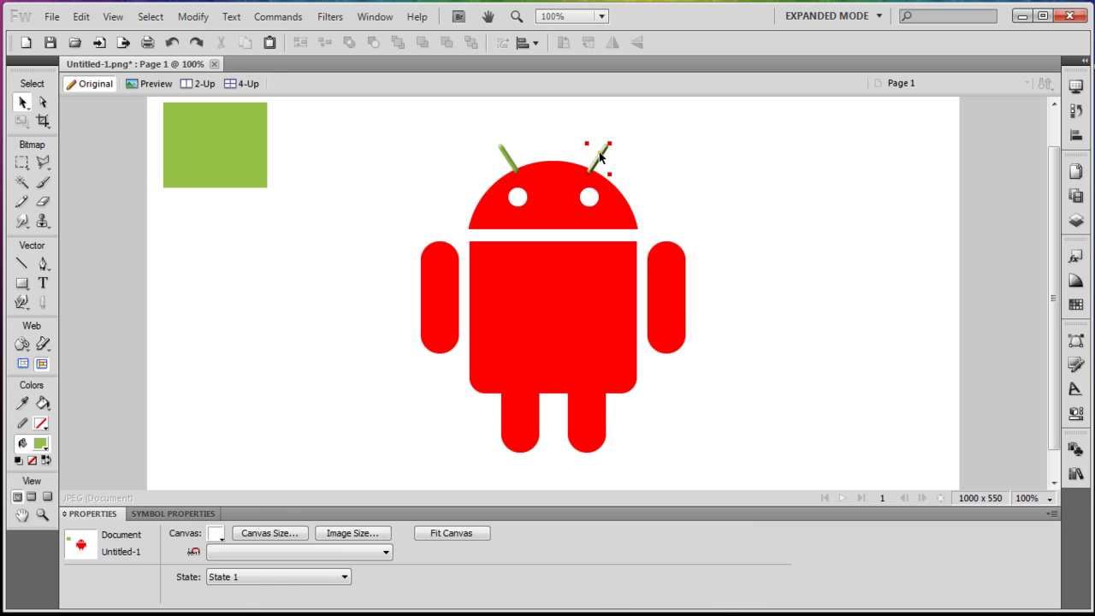
pyautogui.click(599, 152)
pyautogui.click(694, 135)
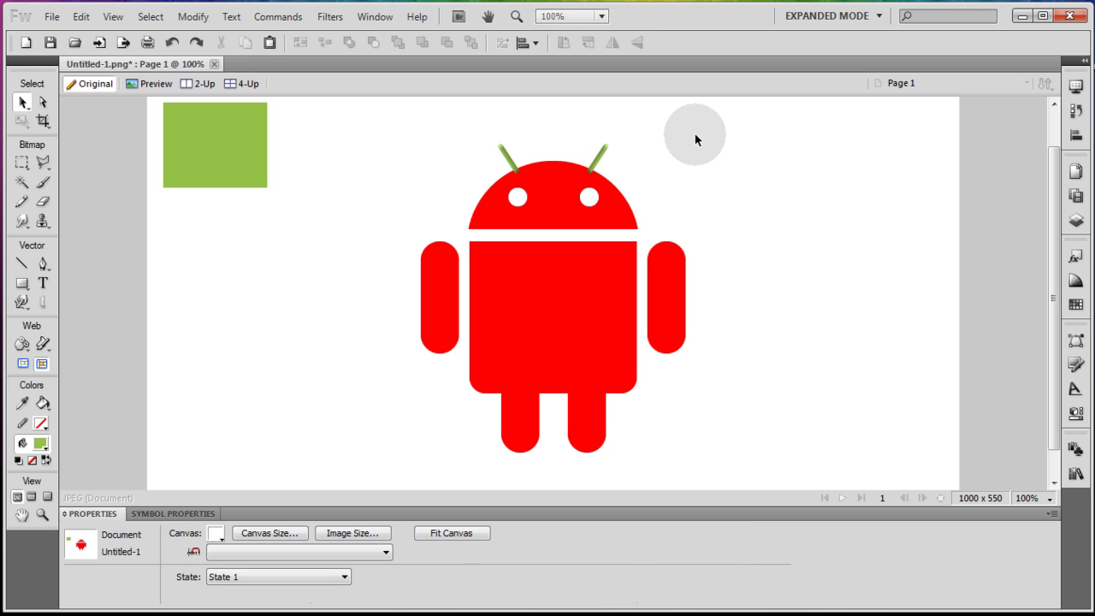
# Step: Bring the head dome and both eyes to the front so they cover the antenna bases
pyautogui.click(555, 170)
pyautogui.click(515, 199)
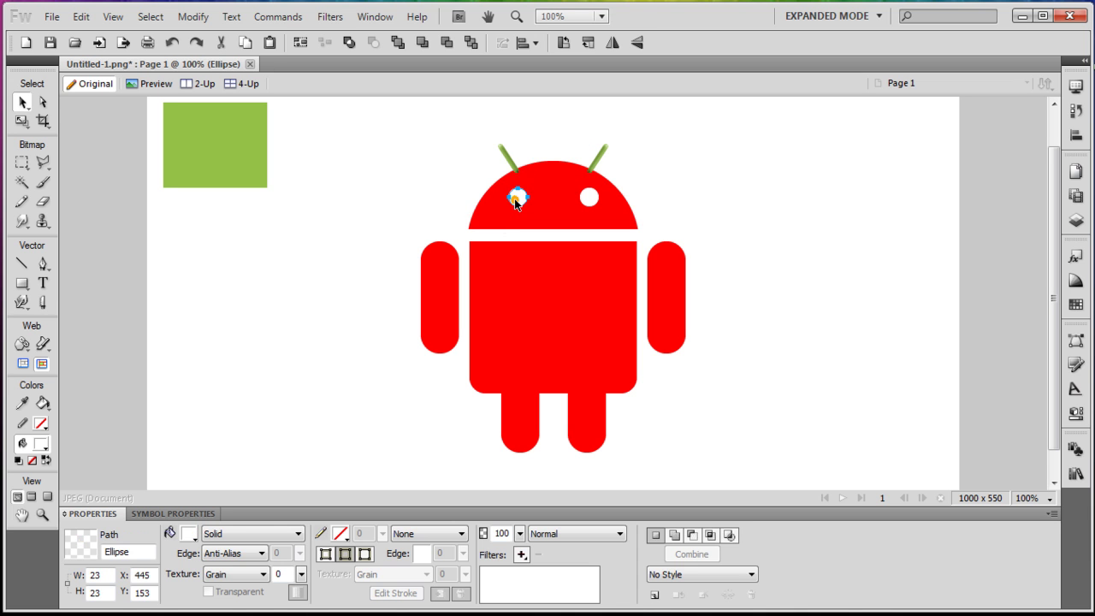
pyautogui.keyDown('shift'); pyautogui.click(589, 199); pyautogui.keyUp('shift')
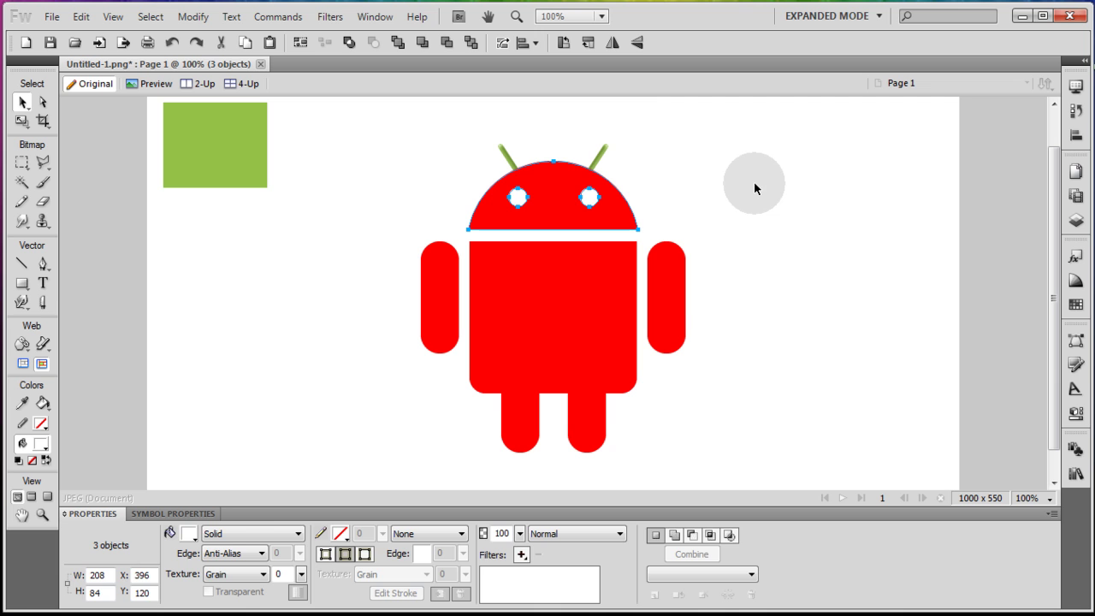
pyautogui.click(647, 152)
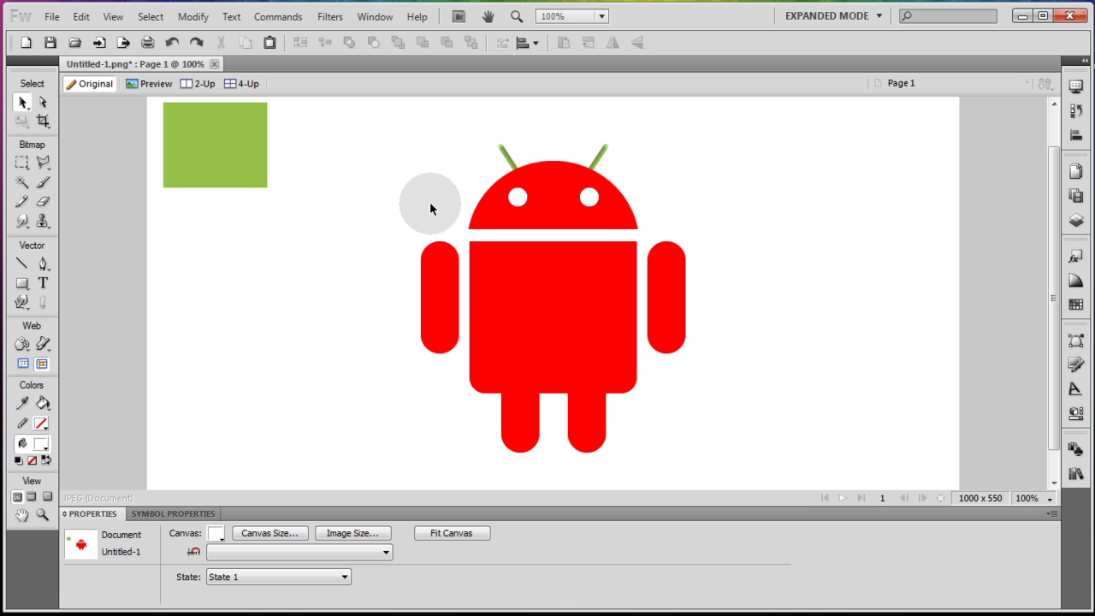
# Step: Draw a thin white ellipse across the body's upper edge, 206 by 10 px, placed at X 397, Y 215
pyautogui.moveTo(22, 283); pyautogui.dragTo(90, 318)
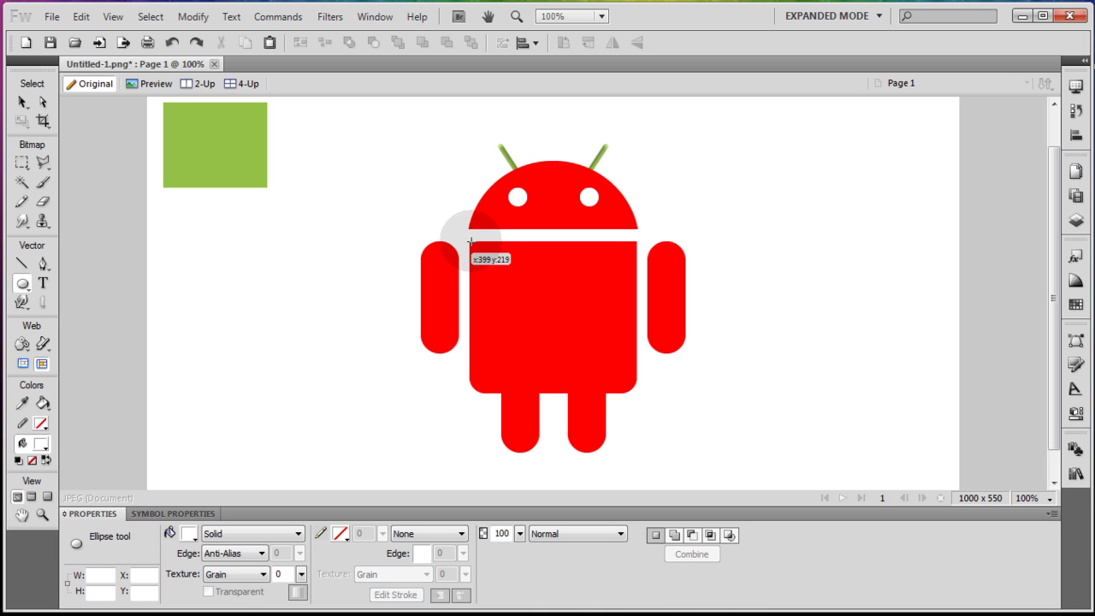
pyautogui.moveTo(469, 242); pyautogui.dragTo(637, 249)
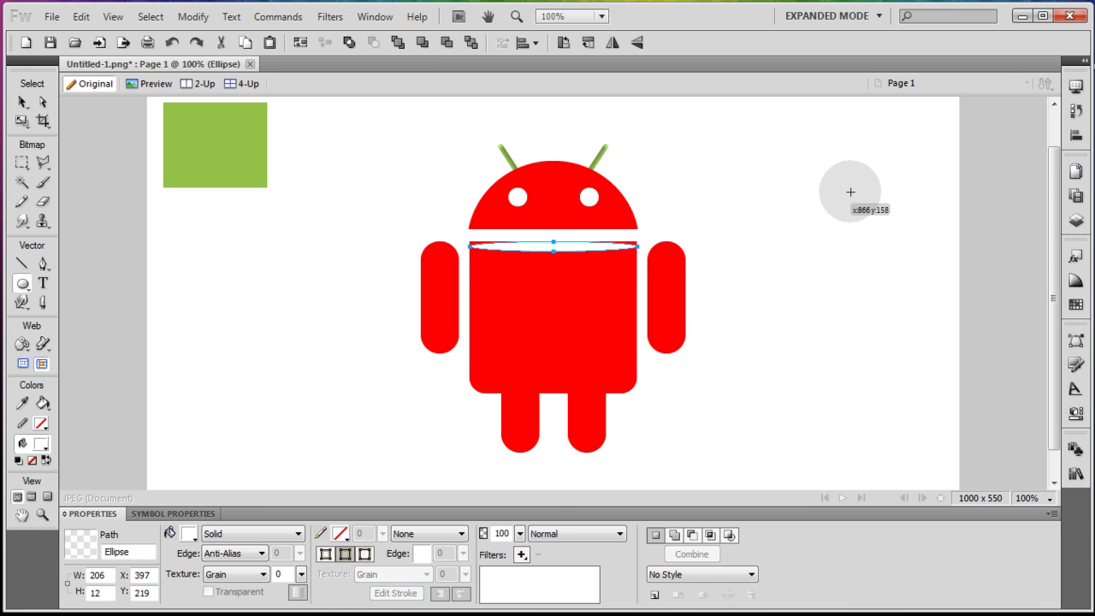
pyautogui.doubleClick(100, 592)
pyautogui.write('10')
pyautogui.press('Return')
pyautogui.press('v')
pyautogui.click(568, 247)
pyautogui.moveTo(570, 254); pyautogui.dragTo(570, 251)
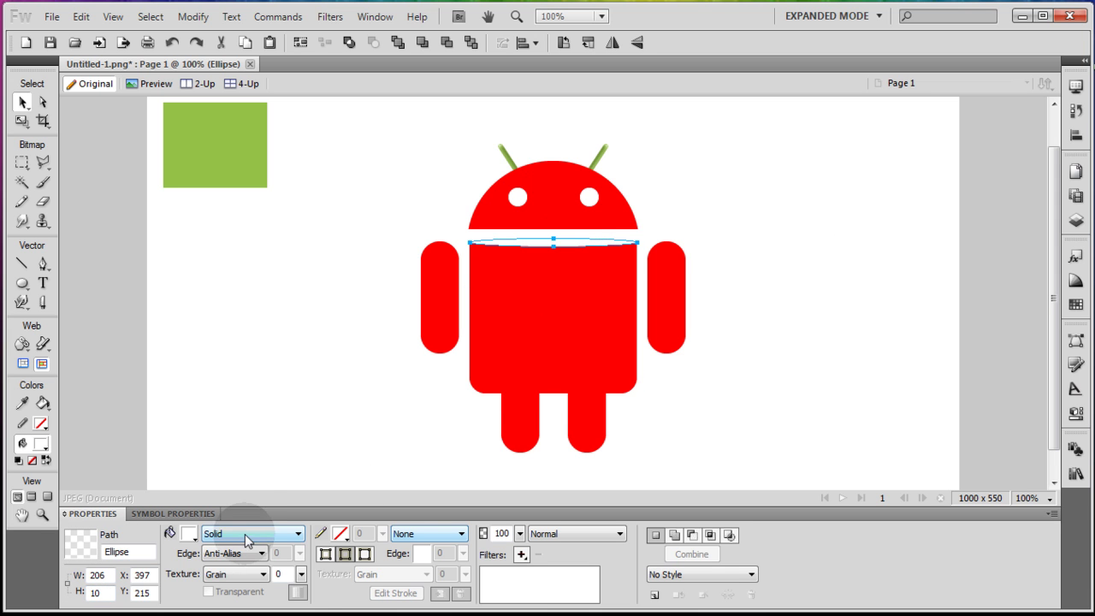
# Step: Give the thin ellipse a Radial gradient fill with its inner colour sampled from the green rectangle
pyautogui.click(289, 534)
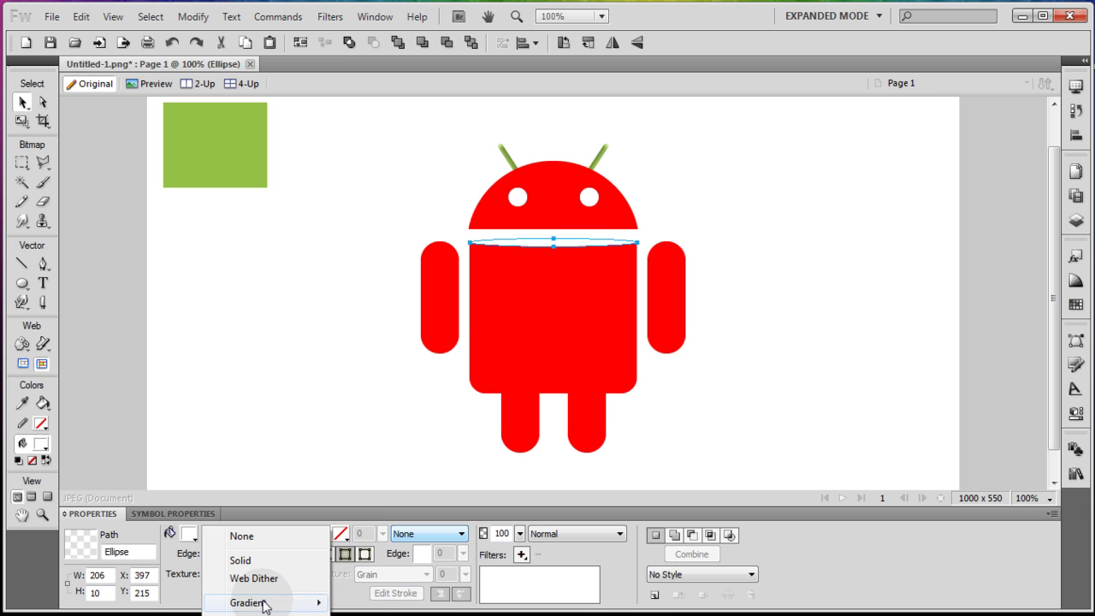
pyautogui.moveTo(265, 602)
pyautogui.click(344, 466)
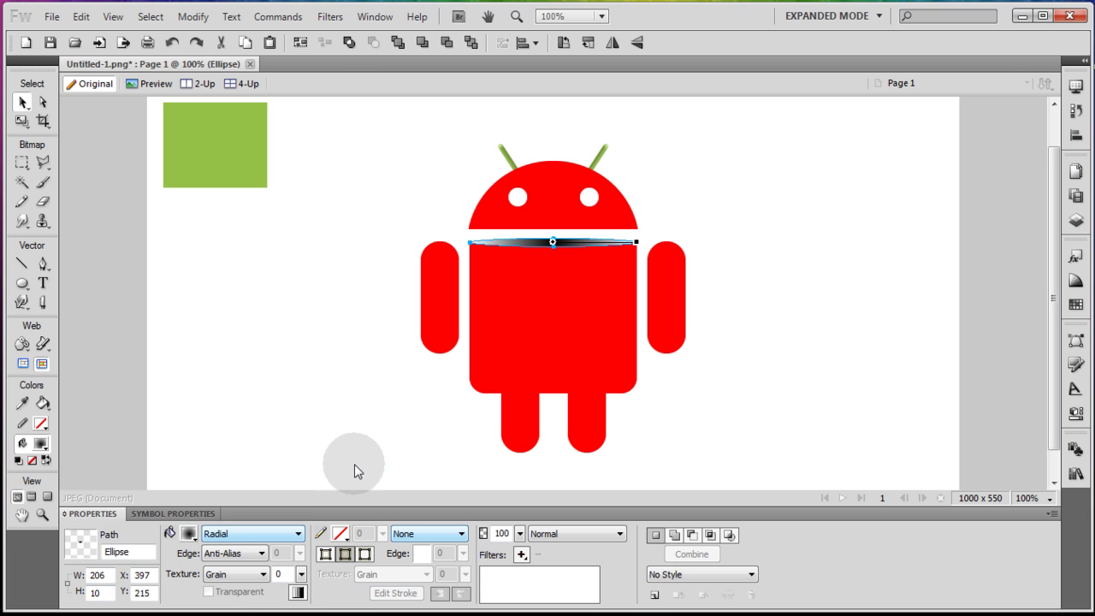
pyautogui.click(188, 534)
pyautogui.click(198, 436)
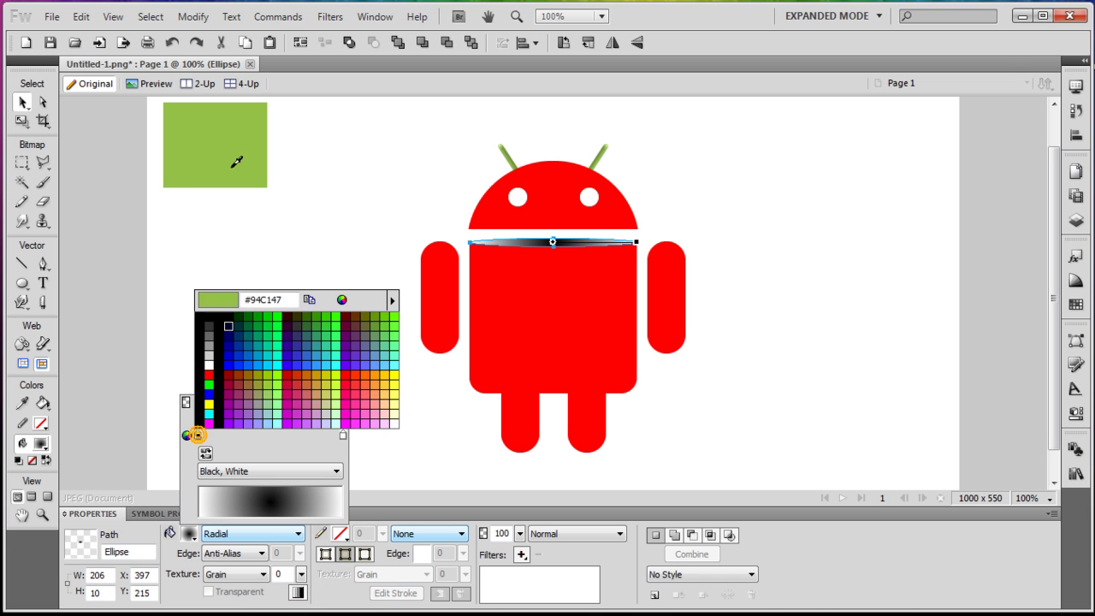
pyautogui.click(226, 154)
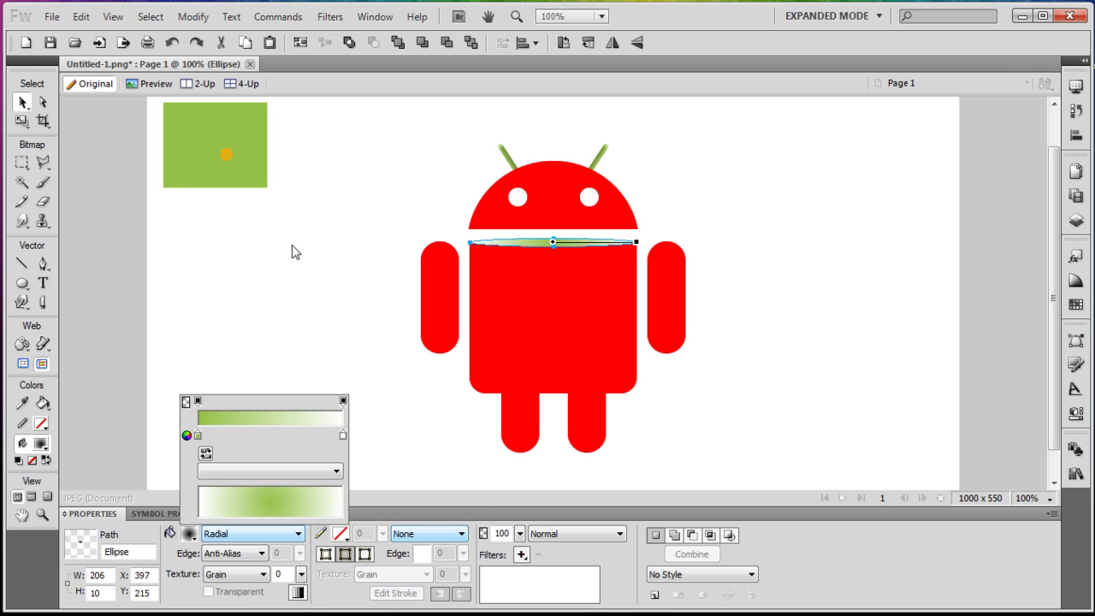
# Step: Set the ellipse gradient's outer colour to the sample green, darkened to a deep green by lowering its luminosity
pyautogui.click(343, 437)
pyautogui.click(227, 189)
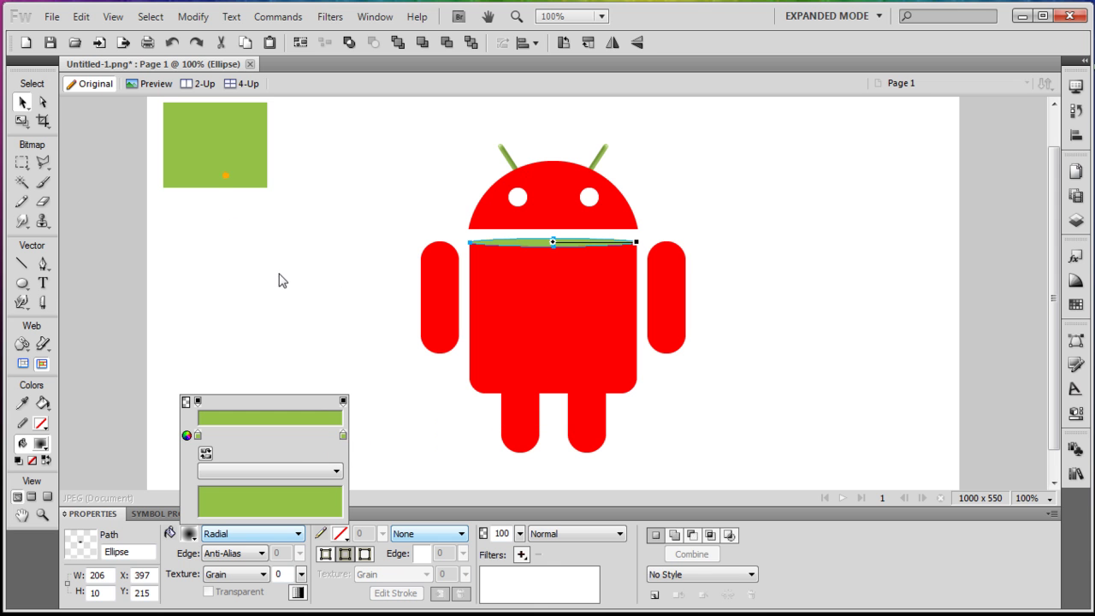
pyautogui.click(341, 434)
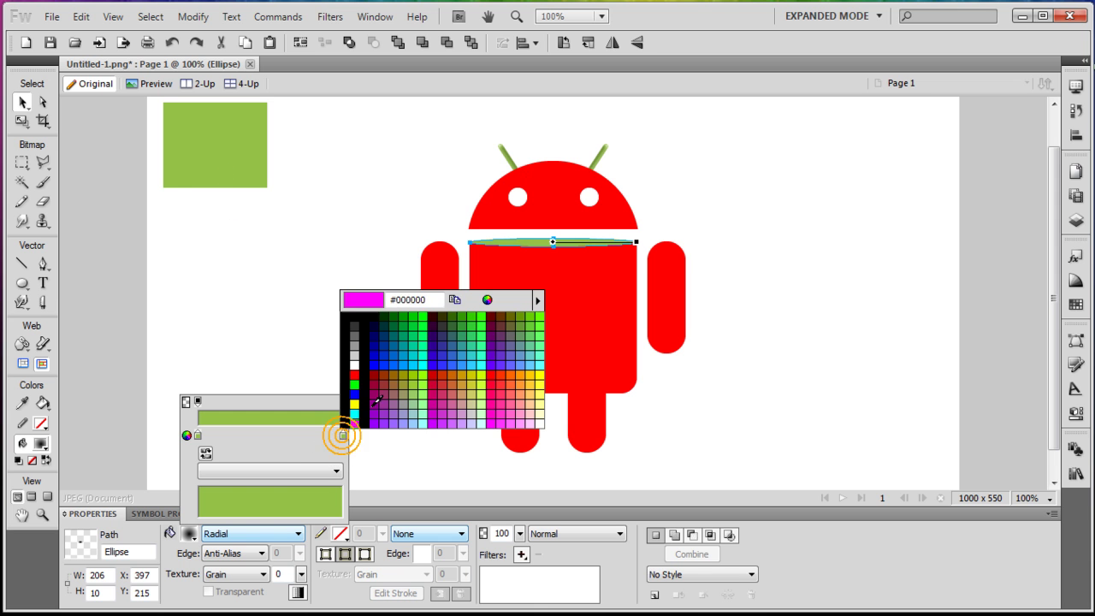
pyautogui.click(487, 301)
pyautogui.moveTo(613, 327); pyautogui.dragTo(616, 390)
pyautogui.click(291, 475)
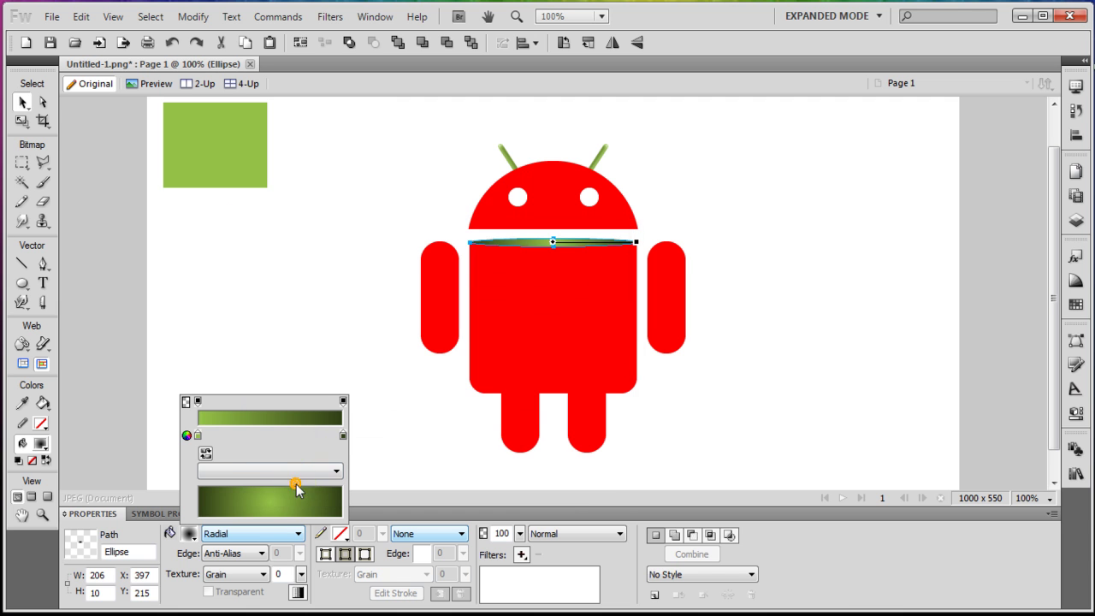
# Step: Change the ellipse gradient's inner colour to a darker green sampled from the gradient's own preview
pyautogui.click(198, 434)
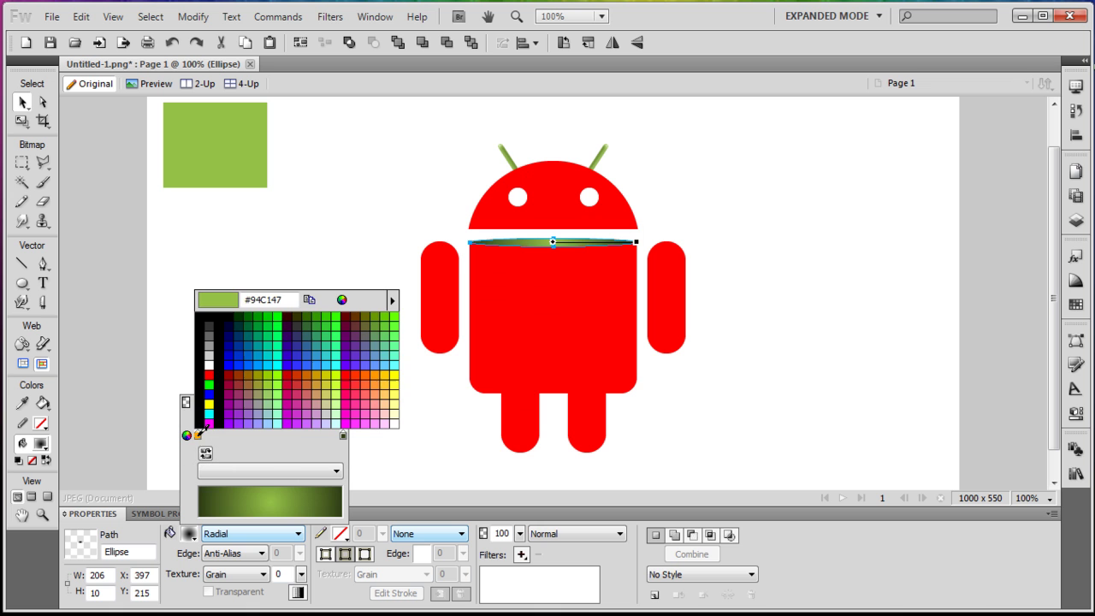
pyautogui.click(240, 495)
pyautogui.click(563, 205)
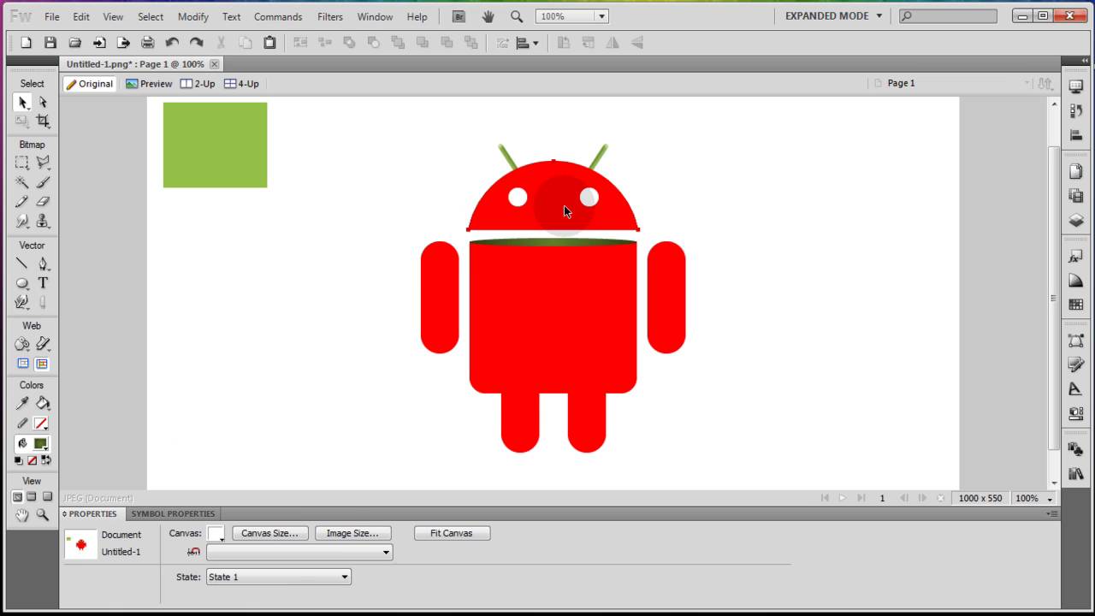
# Step: Give the head dome a Radial gradient fill with its inner colour sampled from the green rectangle
pyautogui.click(563, 205)
pyautogui.click(285, 536)
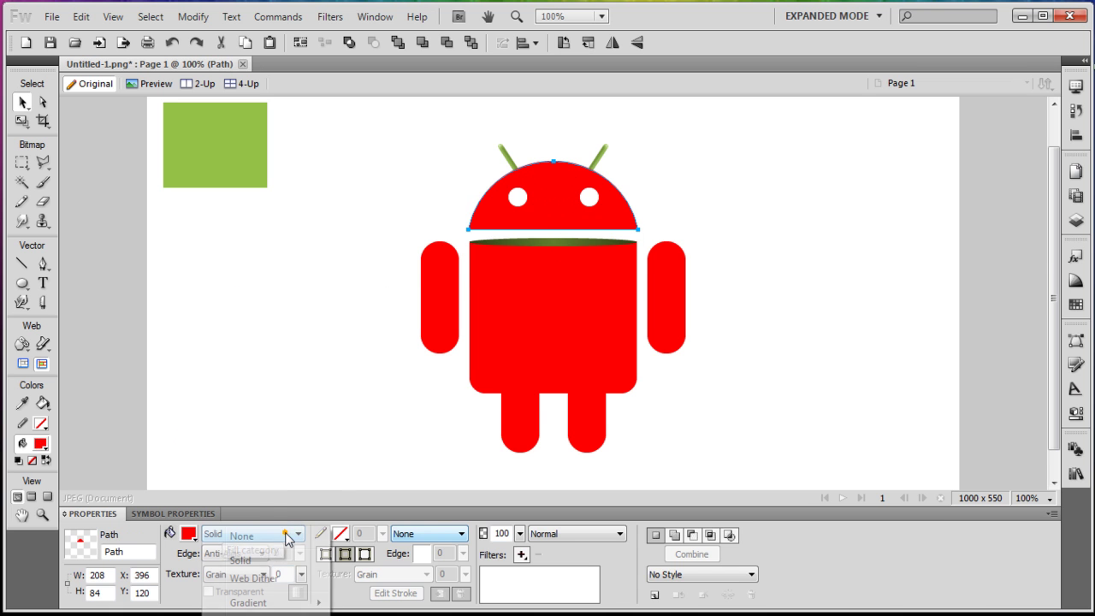
pyautogui.moveTo(270, 602)
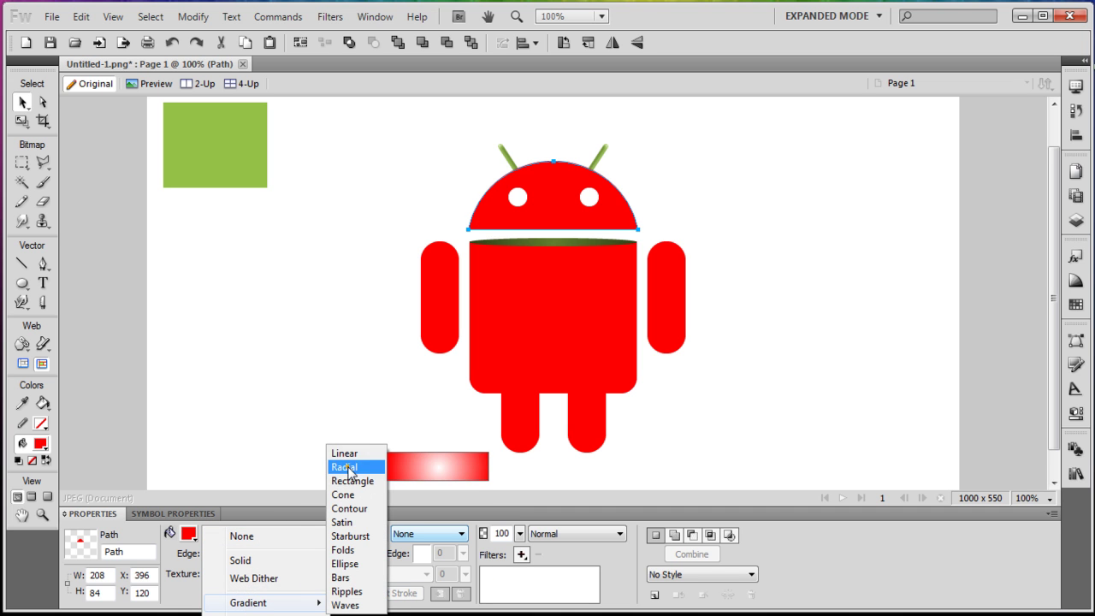
pyautogui.click(344, 466)
pyautogui.click(189, 533)
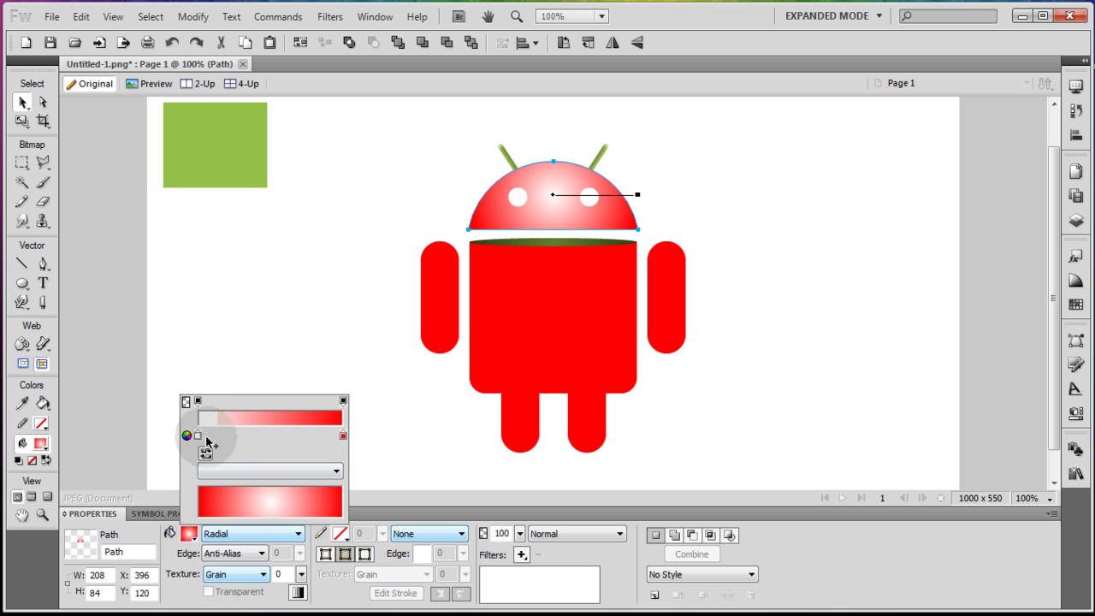
pyautogui.click(197, 435)
pyautogui.click(224, 189)
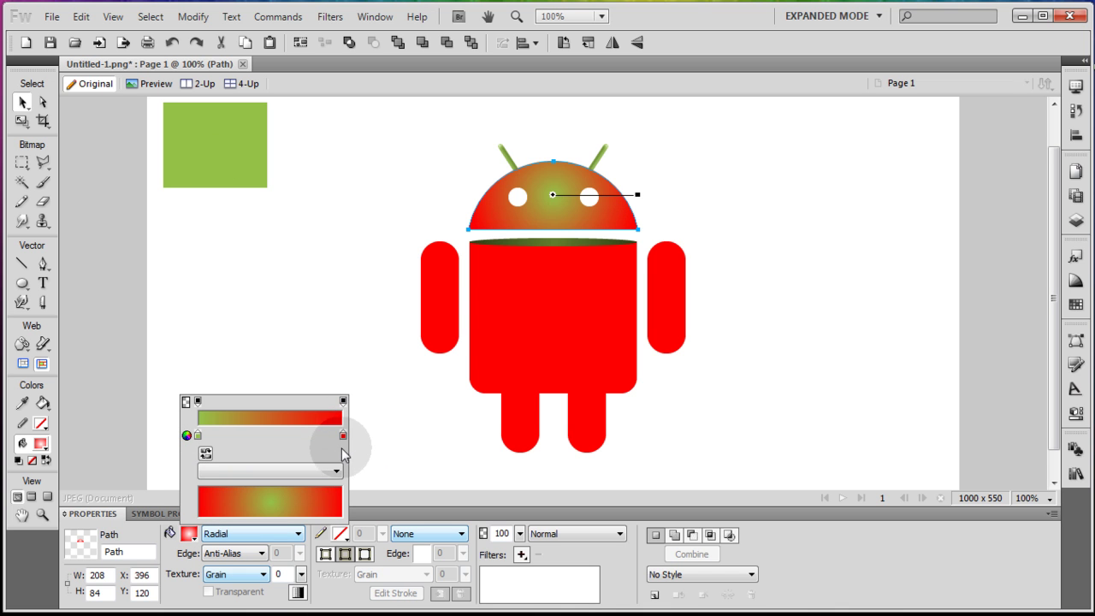
# Step: Set the head dome gradient's outer colour to the sample green, darkened to luminosity 66
pyautogui.click(343, 436)
pyautogui.click(246, 150)
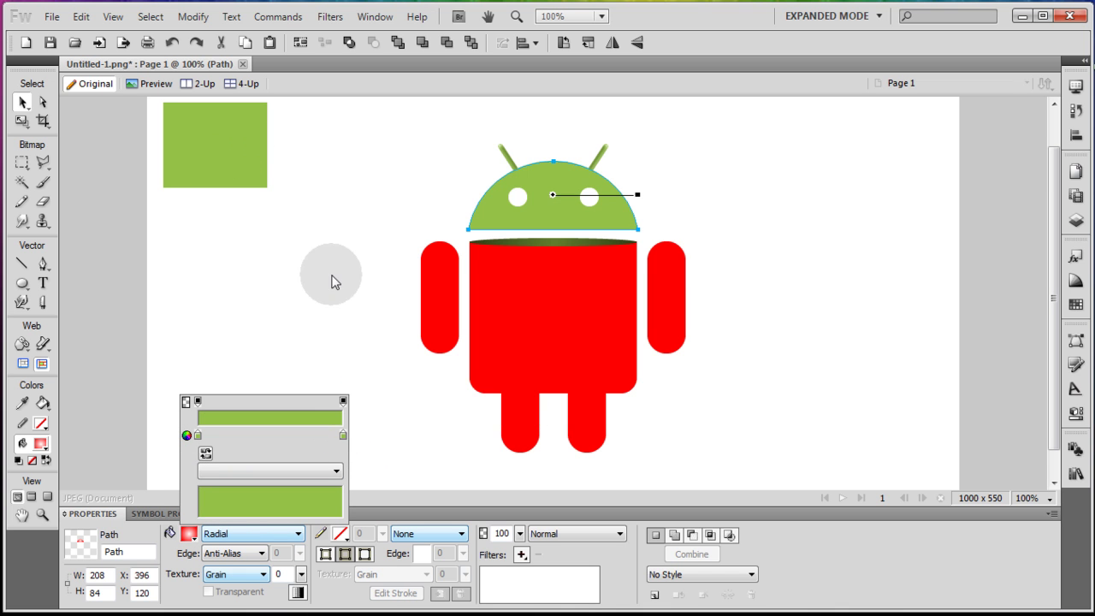
pyautogui.click(343, 436)
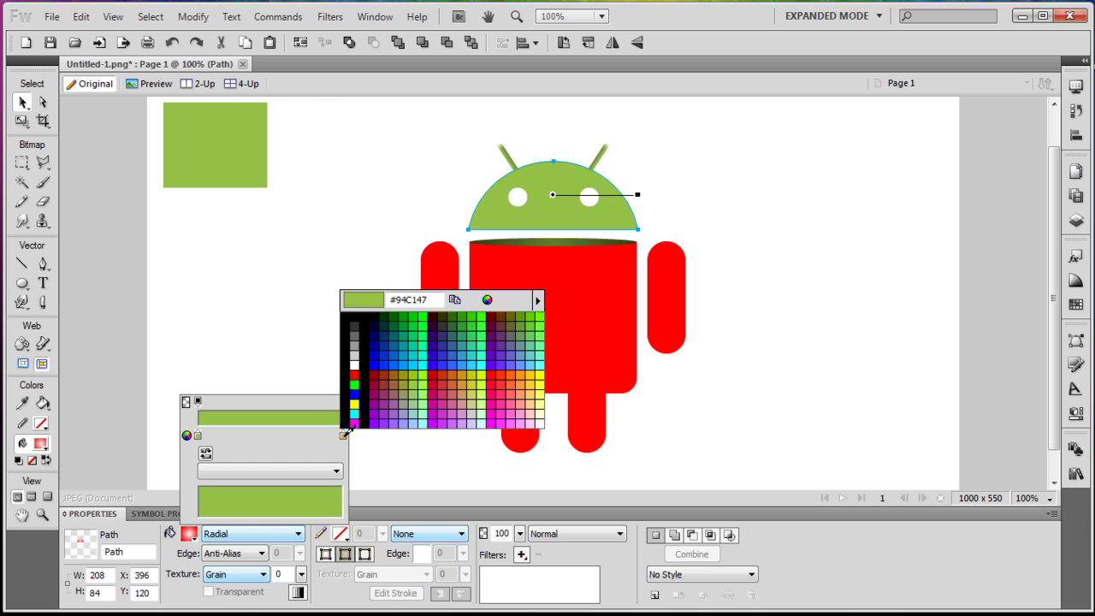
pyautogui.click(488, 300)
pyautogui.moveTo(611, 326); pyautogui.dragTo(610, 376)
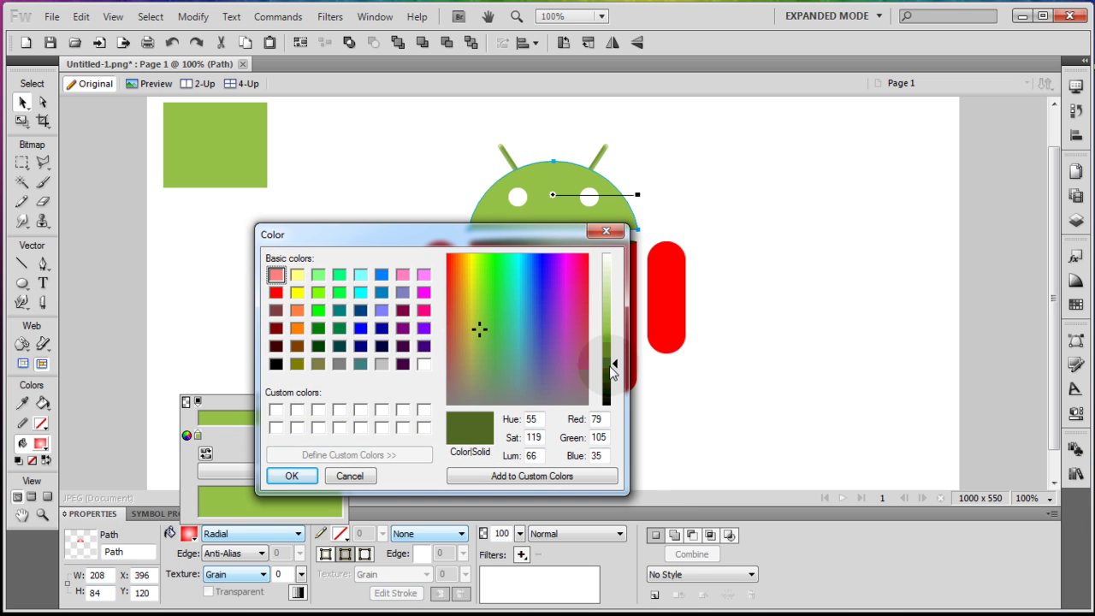
pyautogui.click(296, 471)
# Step: Lighten the dome gradient's outer colour to luminosity 91 and shift the gradient's centre slightly downward
pyautogui.click(343, 435)
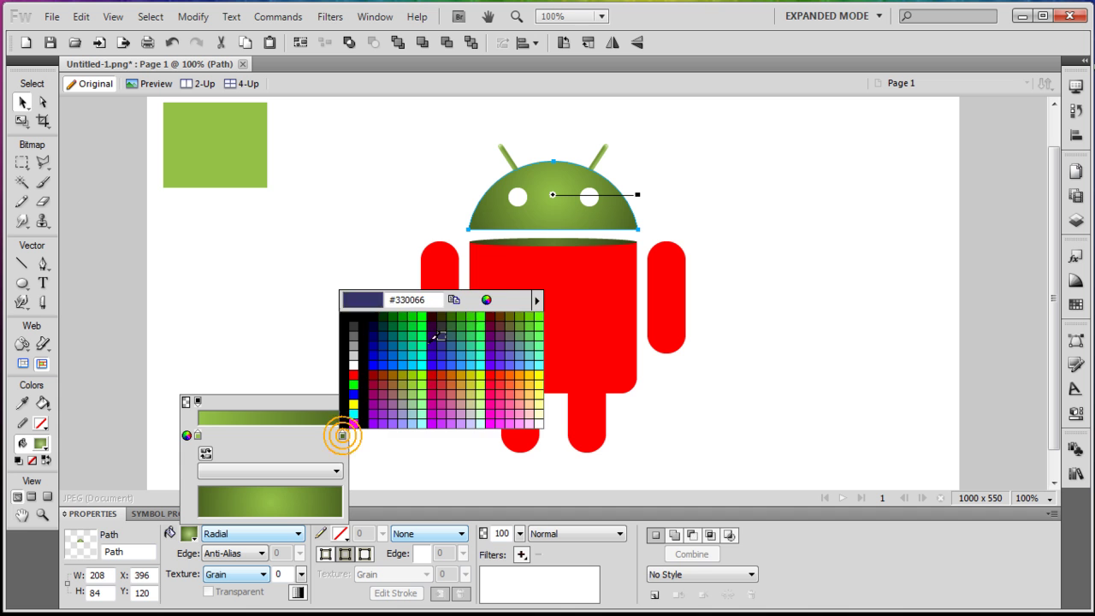
pyautogui.click(488, 300)
pyautogui.moveTo(612, 363); pyautogui.dragTo(612, 348)
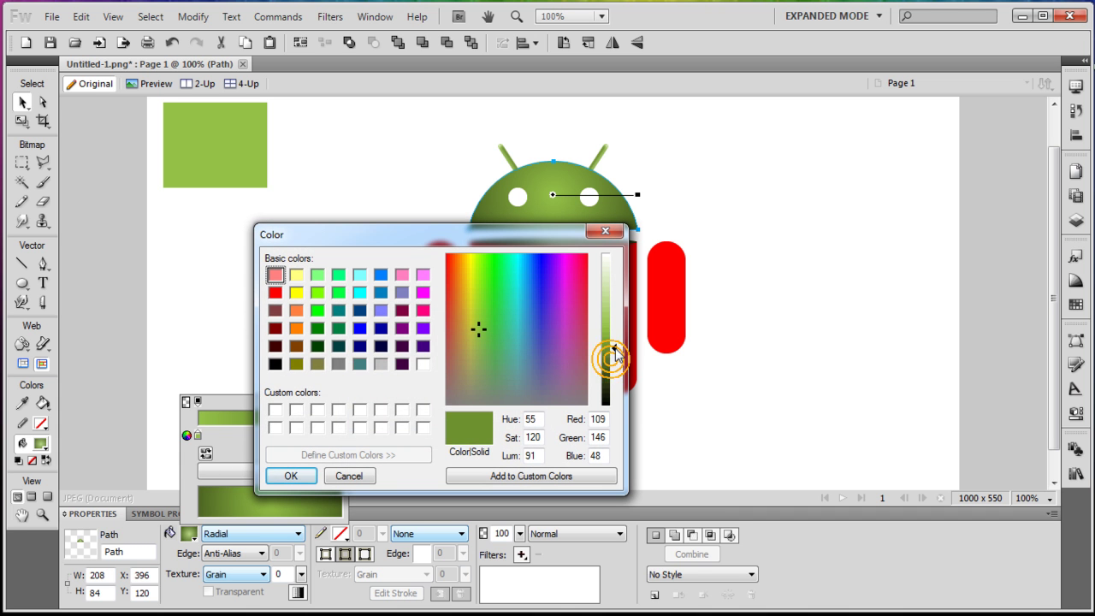
pyautogui.click(290, 475)
pyautogui.click(311, 310)
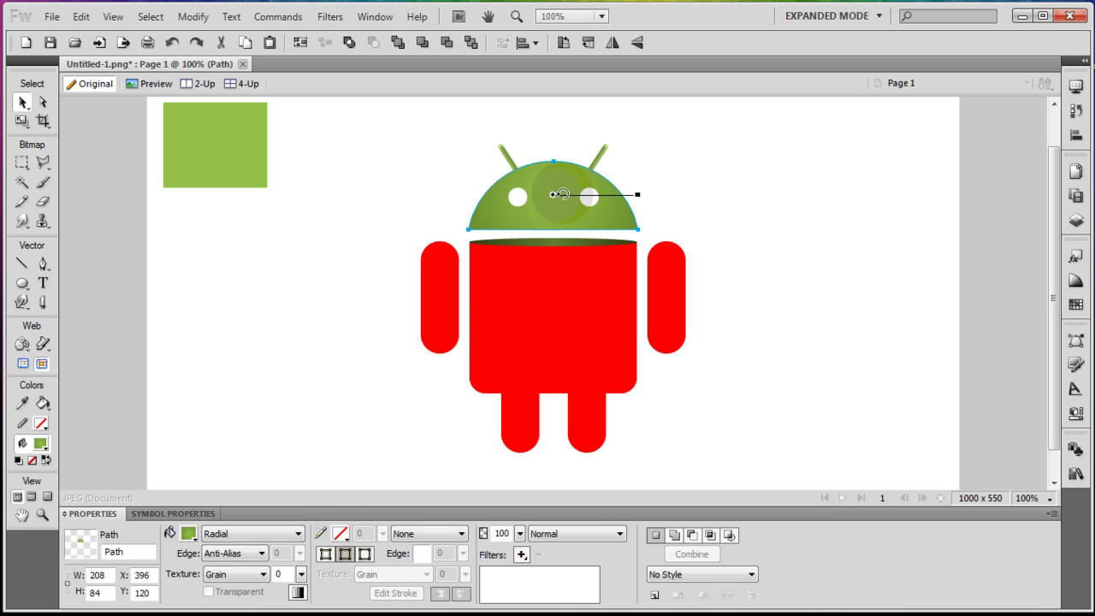
pyautogui.moveTo(553, 197)
pyautogui.mouseDown()
pyautogui.moveTo(514, 220)
pyautogui.moveTo(554, 221)
pyautogui.moveTo(558, 168)
pyautogui.moveTo(554, 209)
pyautogui.mouseUp()
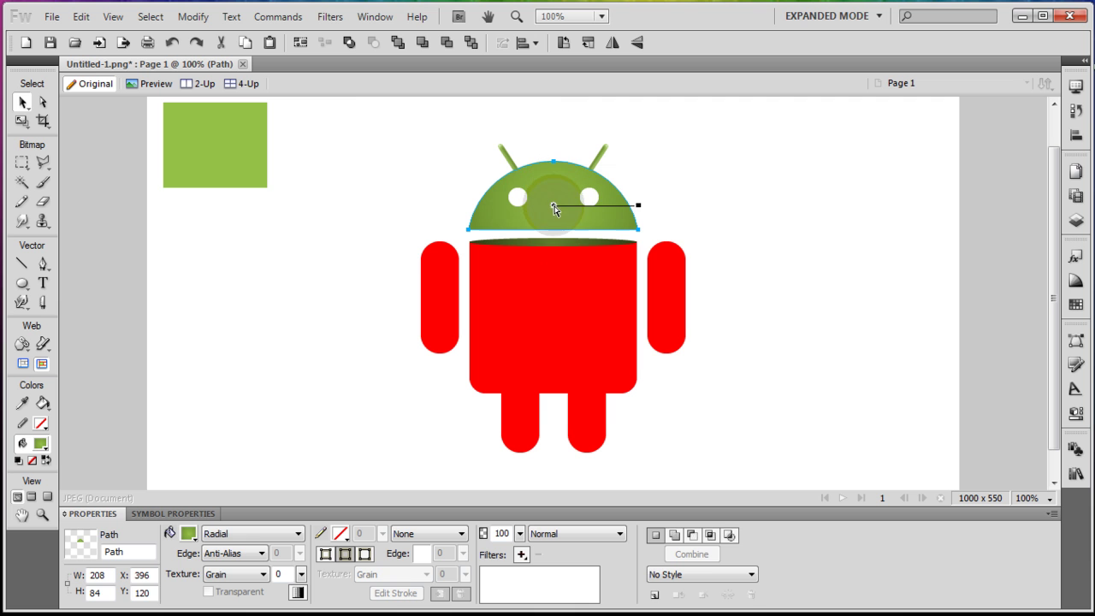
# Step: Lighten the dome gradient's inner colour to luminosity 150
pyautogui.click(189, 533)
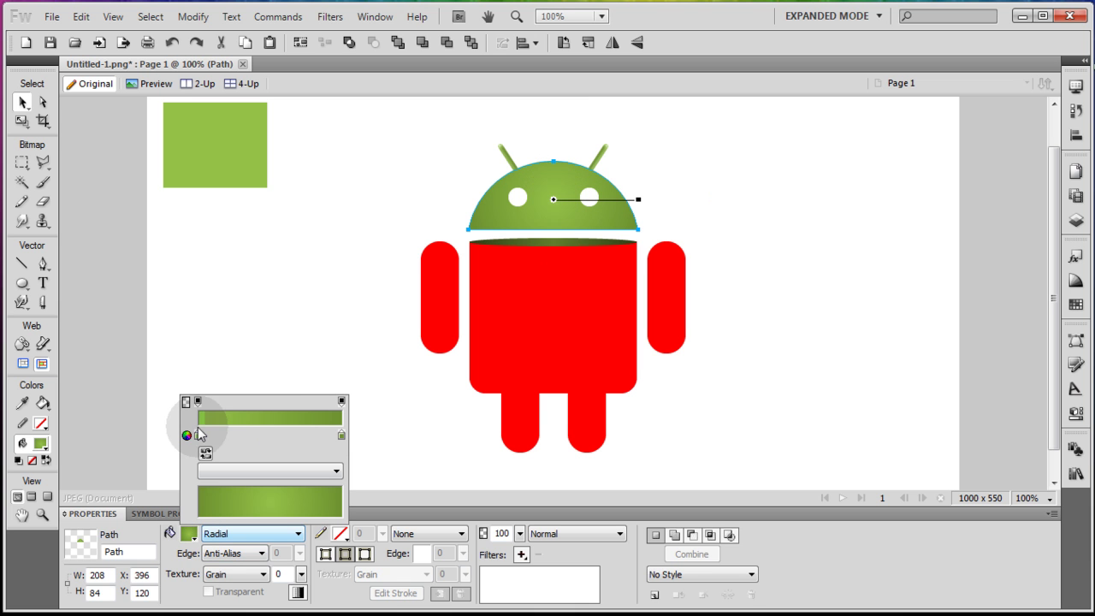
pyautogui.click(199, 437)
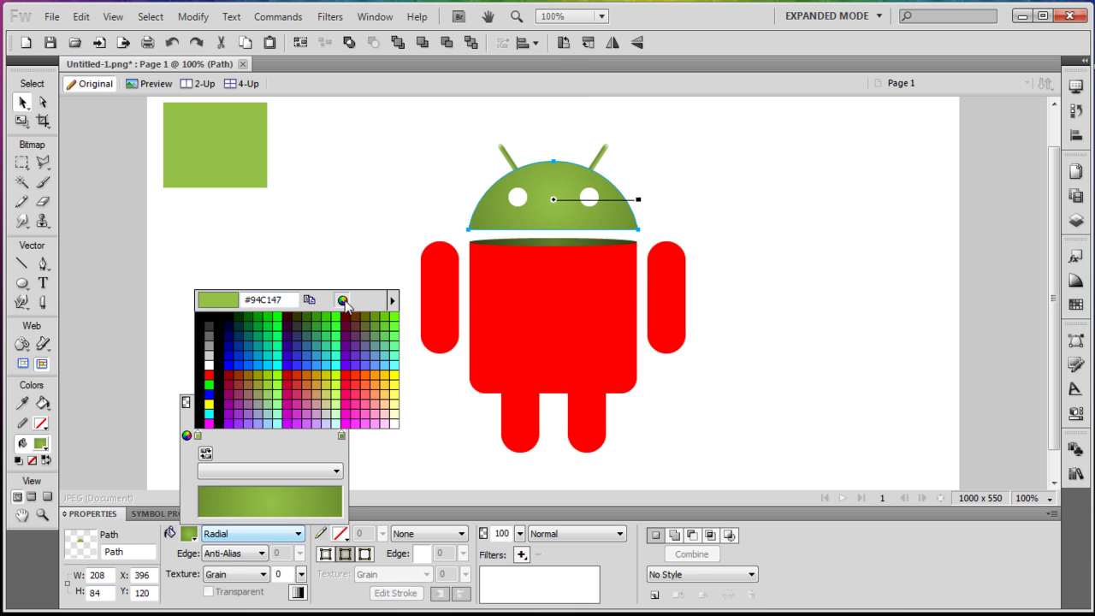
pyautogui.click(377, 296)
pyautogui.moveTo(470, 329); pyautogui.dragTo(470, 313)
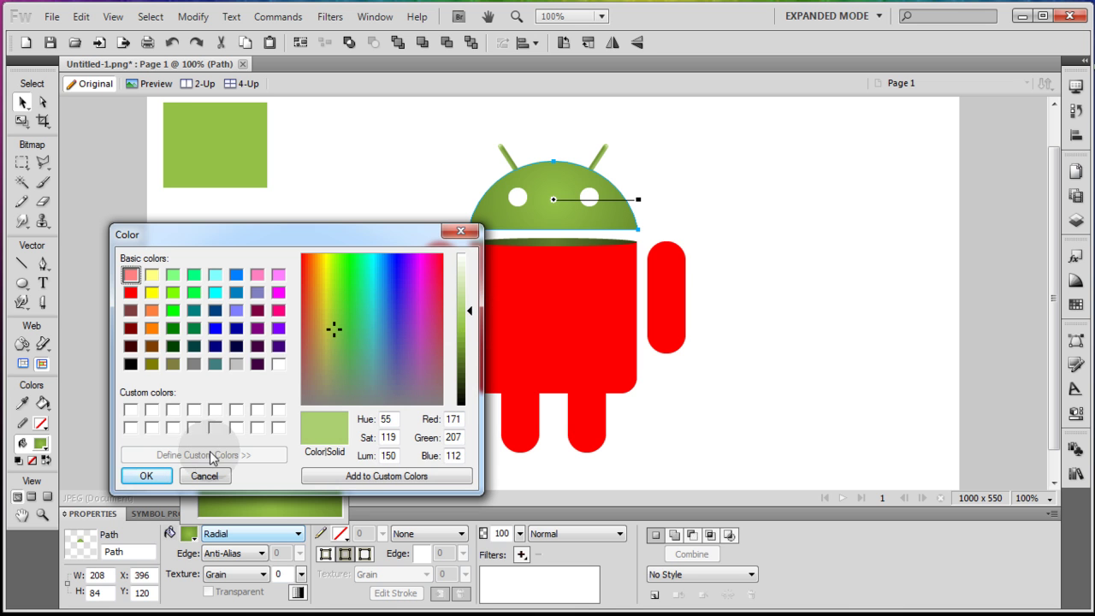
pyautogui.click(146, 475)
pyautogui.click(304, 296)
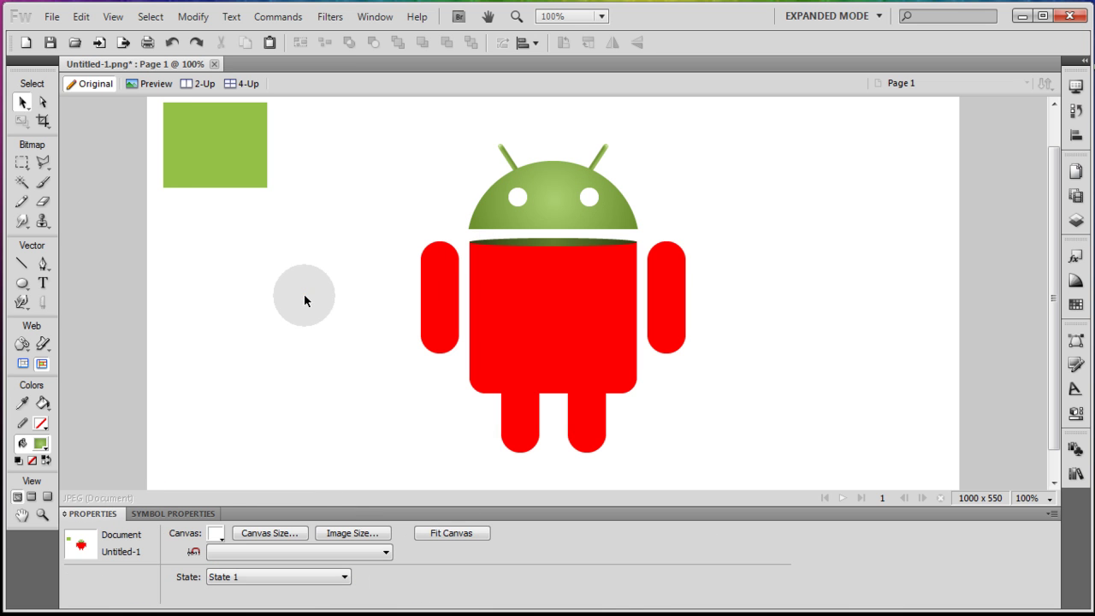
# Step: Give both eyes a Radial gradient fill with its inner colour sampled from the green rectangle
pyautogui.click(516, 199)
pyautogui.keyDown('shift'); pyautogui.click(588, 198); pyautogui.keyUp('shift')
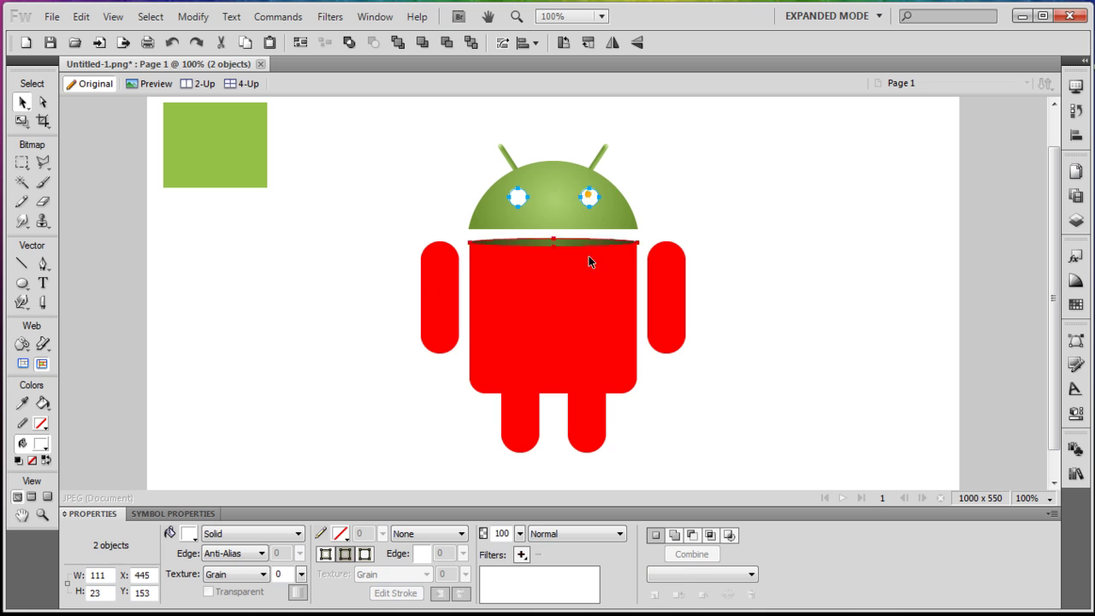
pyautogui.click(285, 534)
pyautogui.moveTo(275, 602)
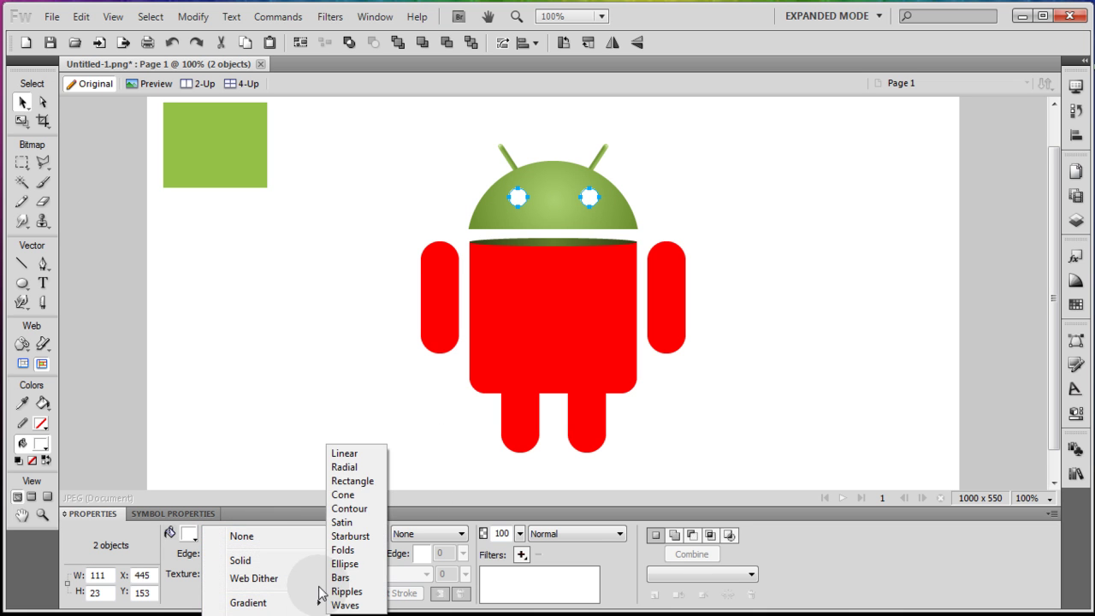
pyautogui.click(345, 470)
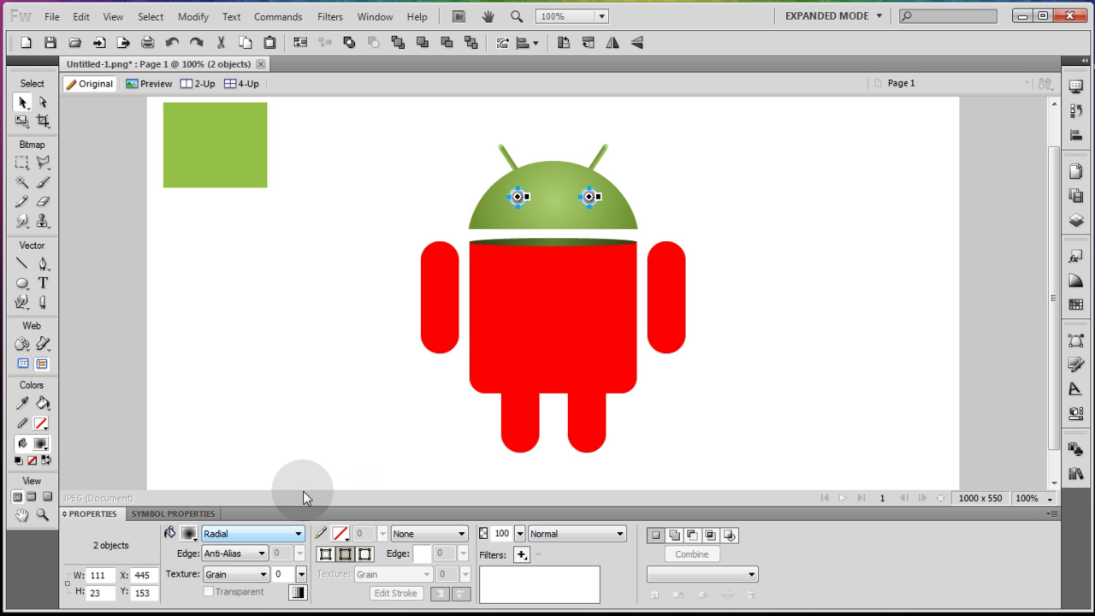
pyautogui.click(189, 533)
pyautogui.click(198, 434)
pyautogui.click(235, 170)
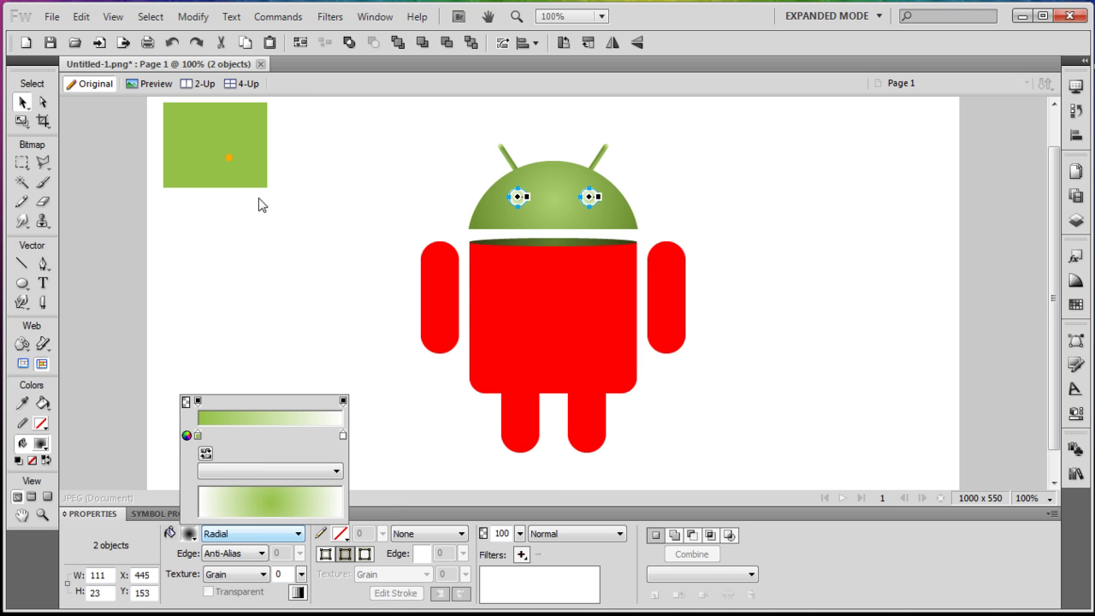
# Step: Set the outer colour of the eyes' radial gradient to black
pyautogui.click(343, 437)
pyautogui.click(232, 152)
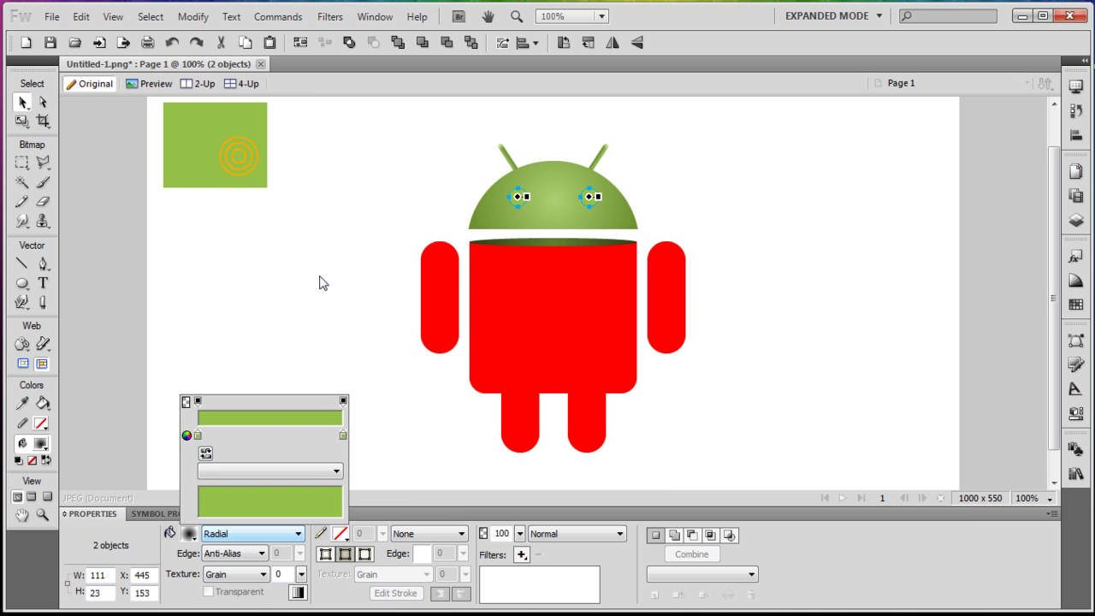
pyautogui.click(343, 436)
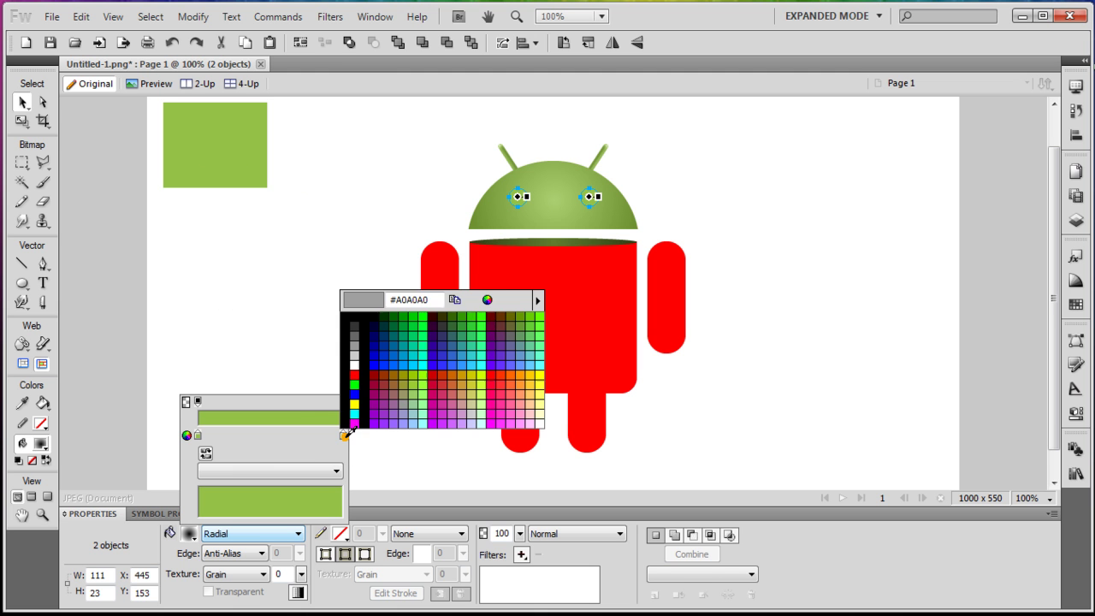
pyautogui.click(487, 299)
pyautogui.click(275, 363)
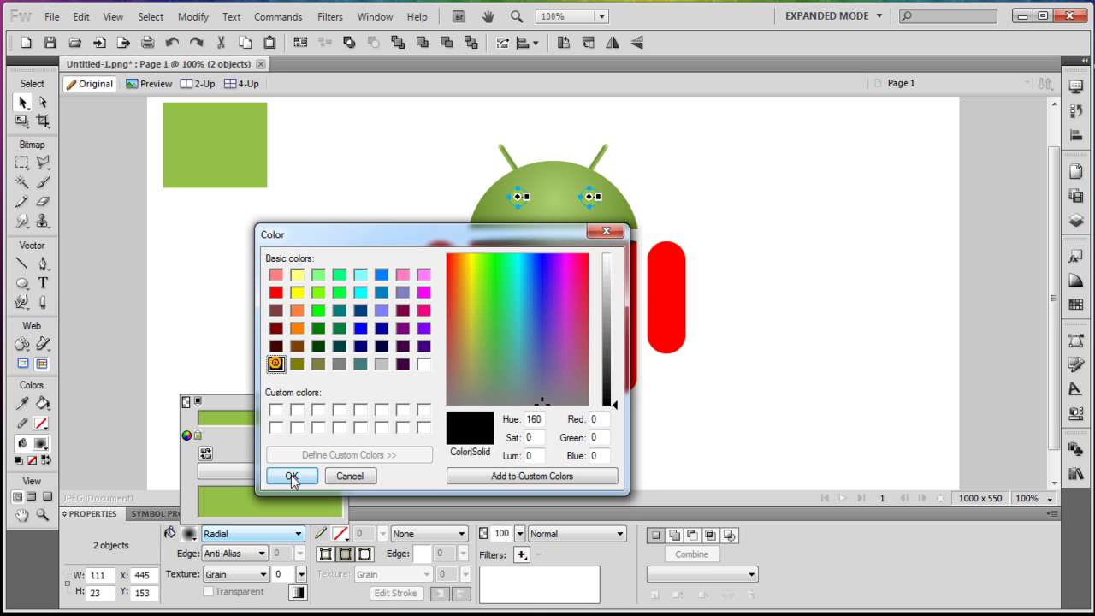
pyautogui.click(291, 475)
pyautogui.click(302, 257)
pyautogui.click(301, 254)
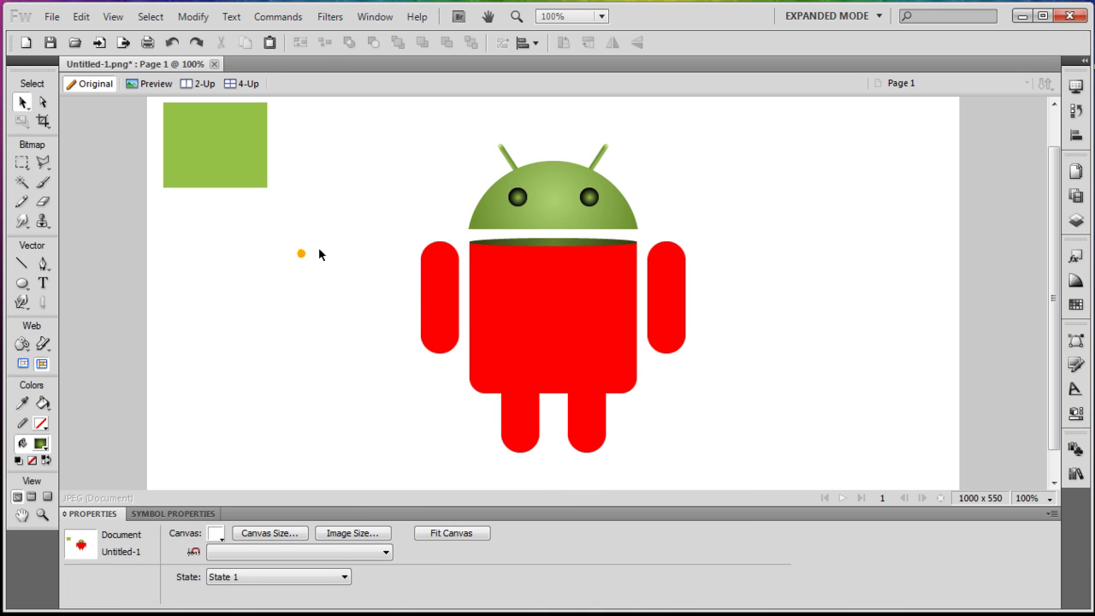
# Step: Move the left eye's gradient centre down to the eye's bottom edge and widen the gradient slightly
pyautogui.click(521, 197)
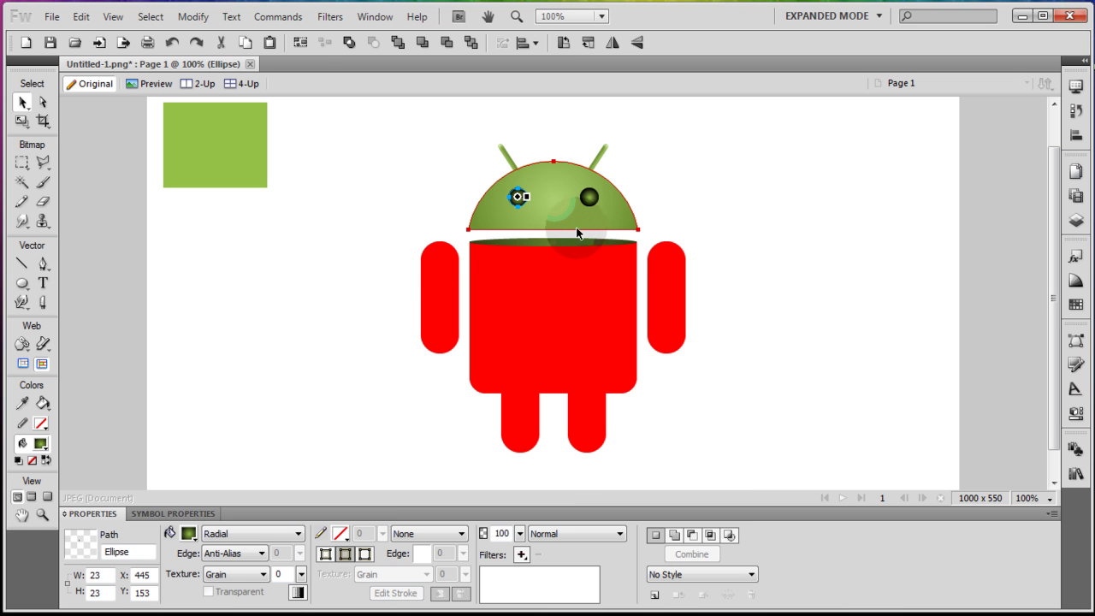
pyautogui.hotkey('ctrl', '=')
pyautogui.hotkey('ctrl', '=')
pyautogui.hotkey('ctrl', '=')
pyautogui.hotkey('ctrl', '=')
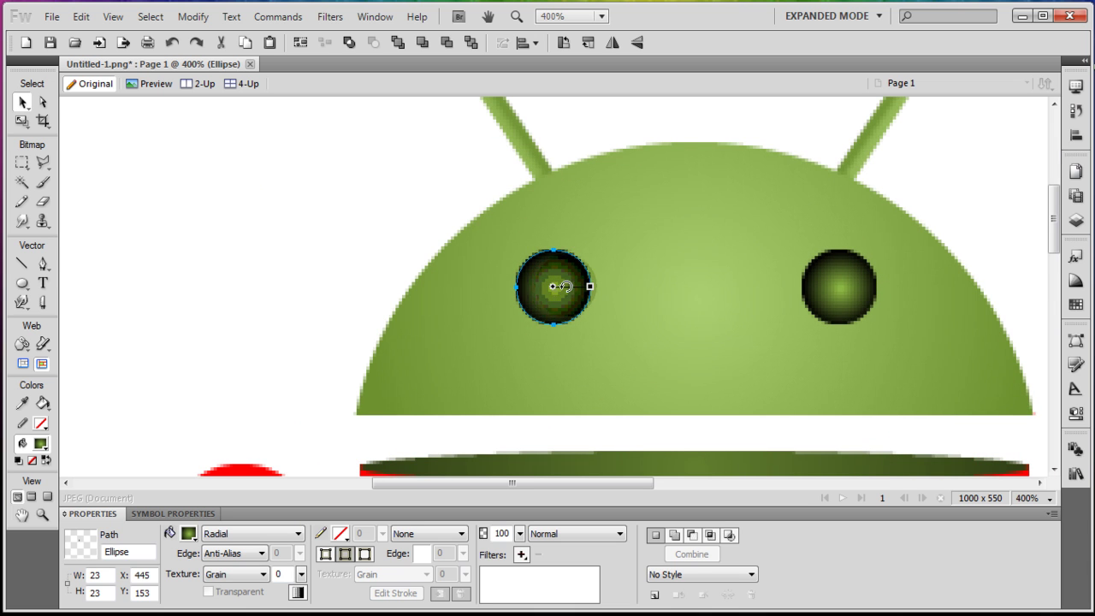
pyautogui.moveTo(555, 289); pyautogui.dragTo(554, 325)
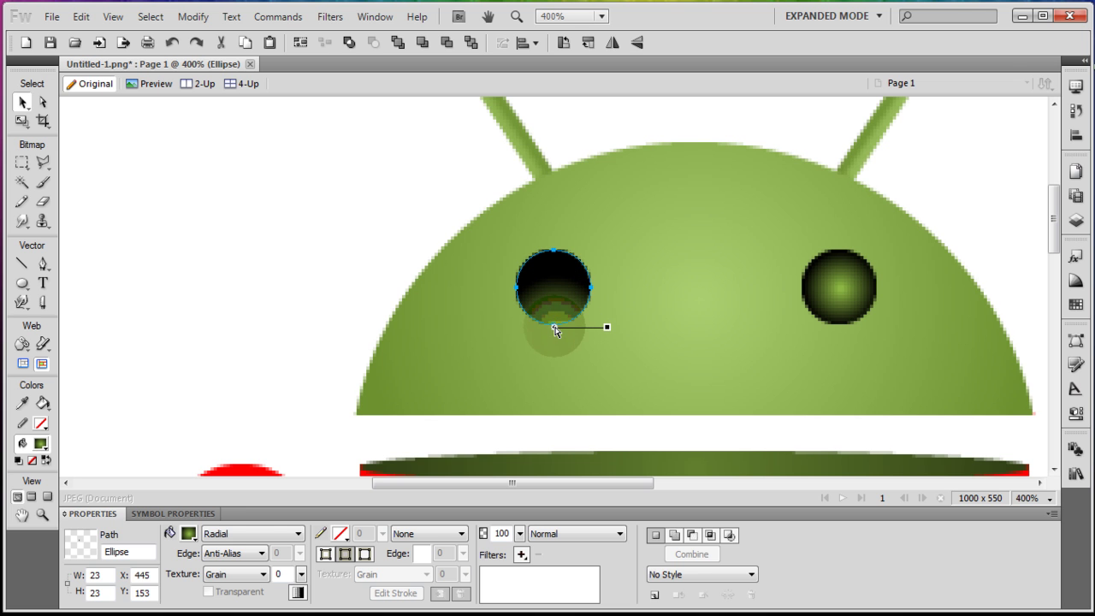
pyautogui.click(354, 244)
# Step: Replace the right eye with a duplicate of the shaded left eye, moved horizontally to X 533
pyautogui.click(562, 286)
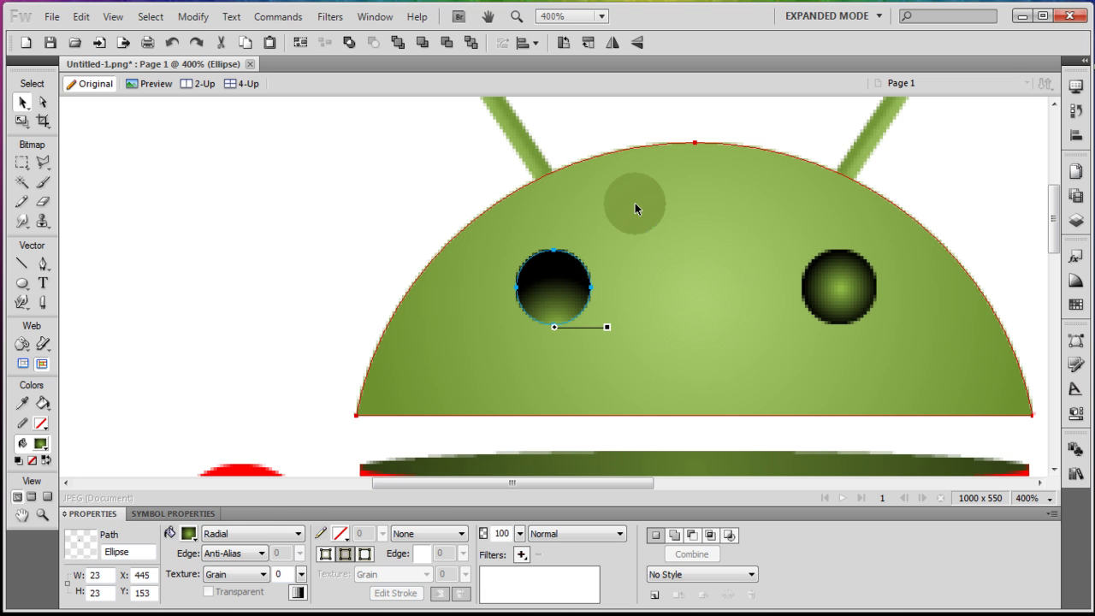
pyautogui.press('Right')
pyautogui.press('Right')
pyautogui.press('Right')
pyautogui.press('Right')
pyautogui.press('Right')
pyautogui.press('Right')
pyautogui.press('Right')
pyautogui.press('Right')
pyautogui.press('Right')
pyautogui.press('Right')
pyautogui.press('Right')
pyautogui.press('Right')
pyautogui.press('Right')
pyautogui.press('Right')
pyautogui.press('Right')
pyautogui.press('Right')
pyautogui.press('Right')
pyautogui.press('Right')
pyautogui.press('Right')
pyautogui.press('Right')
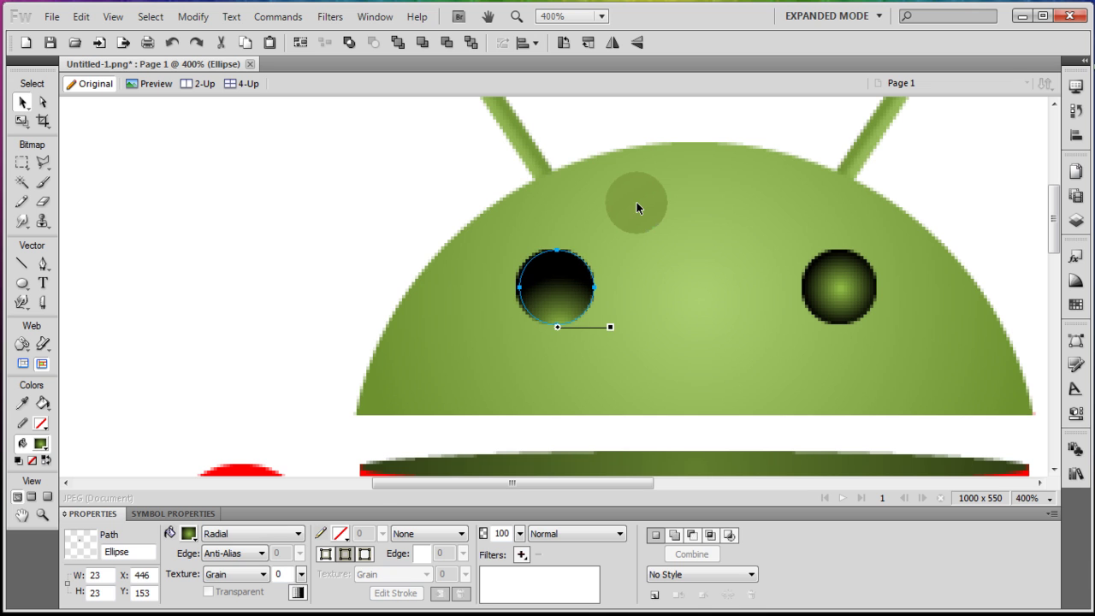
pyautogui.press('Right')
pyautogui.press('Right')
pyautogui.press('Right')
pyautogui.press('Right')
pyautogui.press('Right')
pyautogui.press('Right')
pyautogui.press('Right')
pyautogui.press('Right')
pyautogui.press('Right')
pyautogui.press('Right')
pyautogui.press('Right')
pyautogui.press('Right')
pyautogui.press('Right')
pyautogui.press('Right')
pyautogui.press('Right')
pyautogui.press('Right')
pyautogui.press('Right')
pyautogui.press('Right')
pyautogui.press('Right')
pyautogui.press('Right')
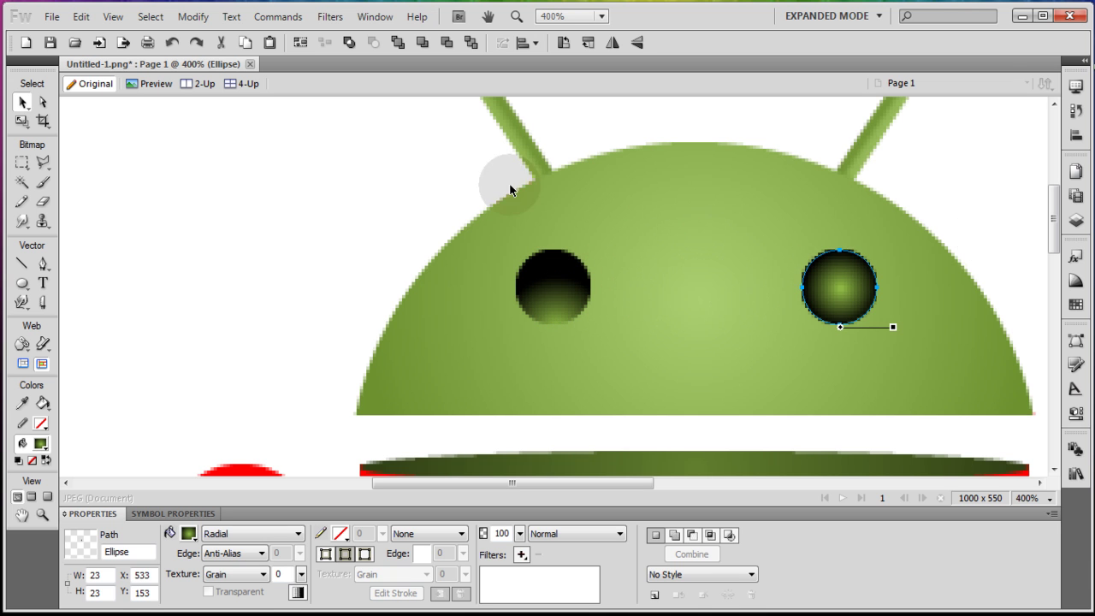
pyautogui.click(22, 101)
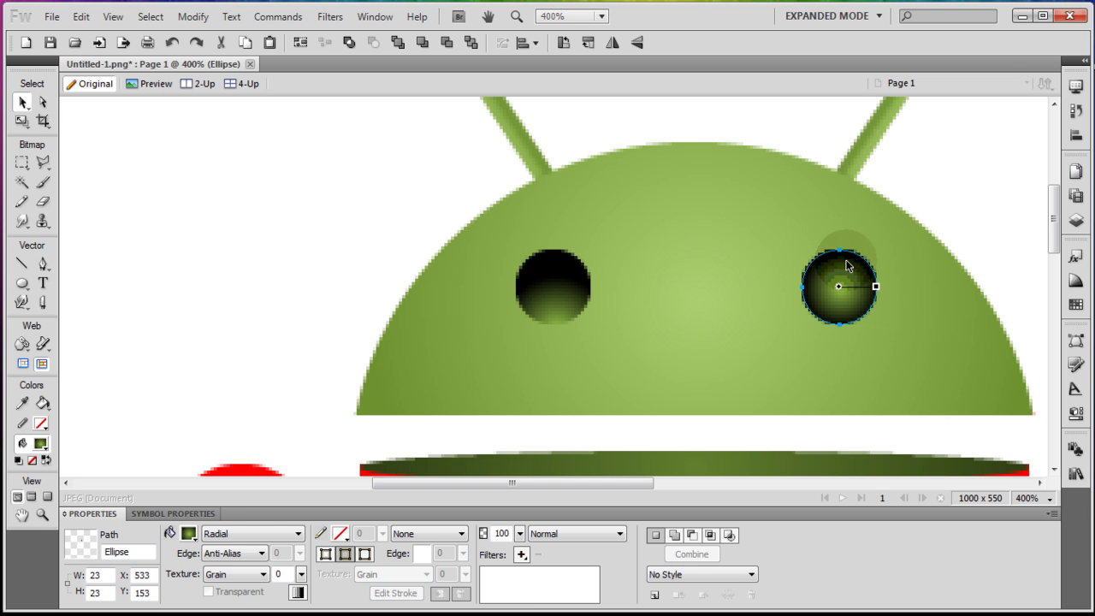
pyautogui.hotkey('ctrl', 'd')
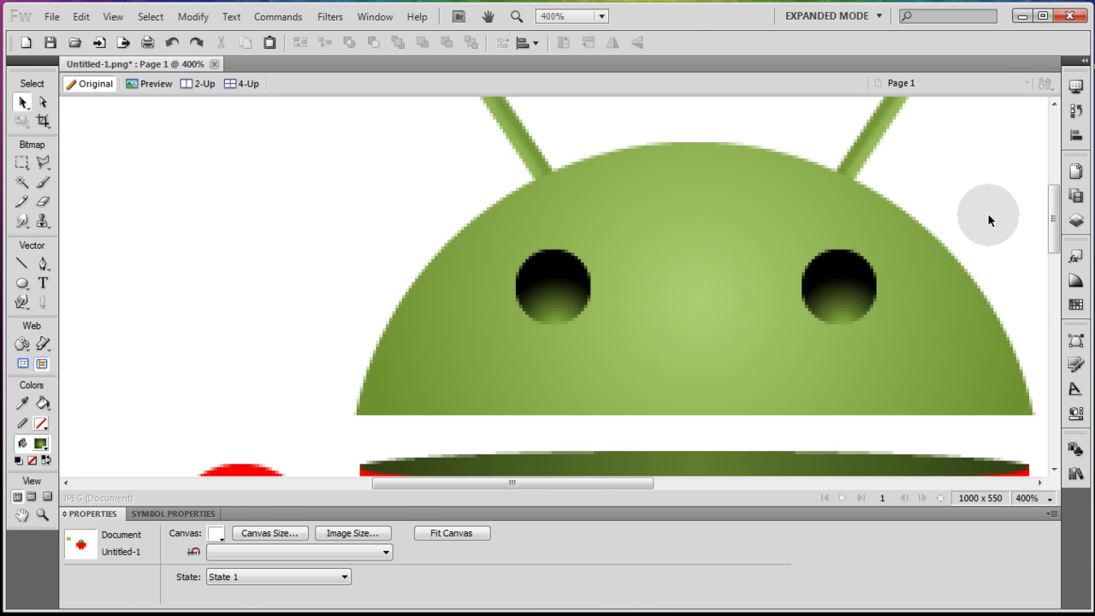
# Step: Draw a flat ellipse about 208 × 11 px across the dome's width and place it over the dome's lower edge at Y 199
pyautogui.hotkey('ctrl', '1')
pyautogui.scroll(-2, 733, 243)
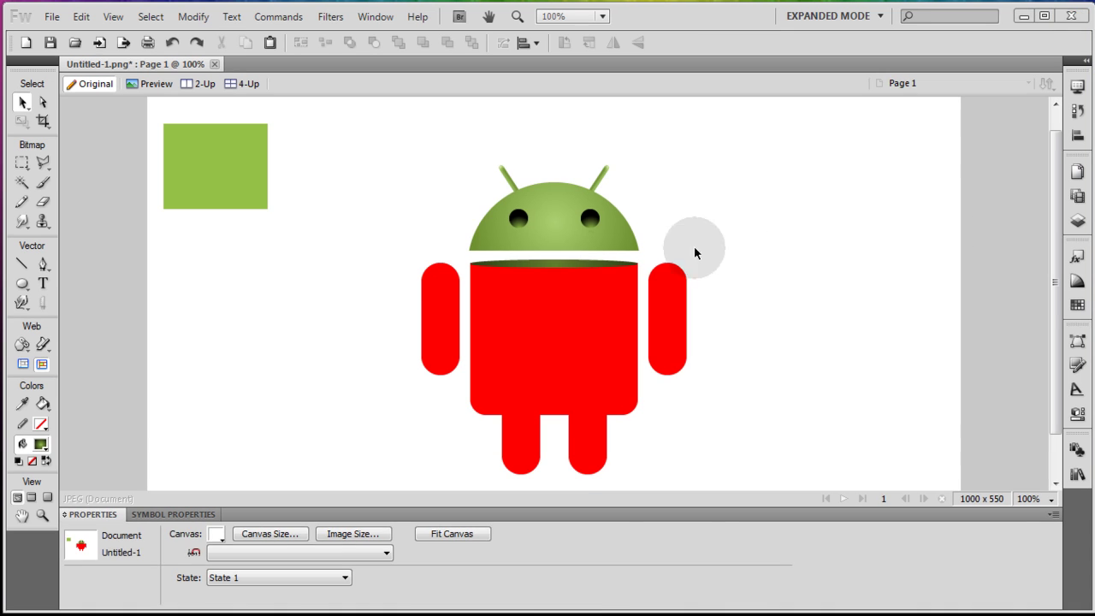
pyautogui.click(557, 248)
pyautogui.click(419, 250)
pyautogui.click(22, 283)
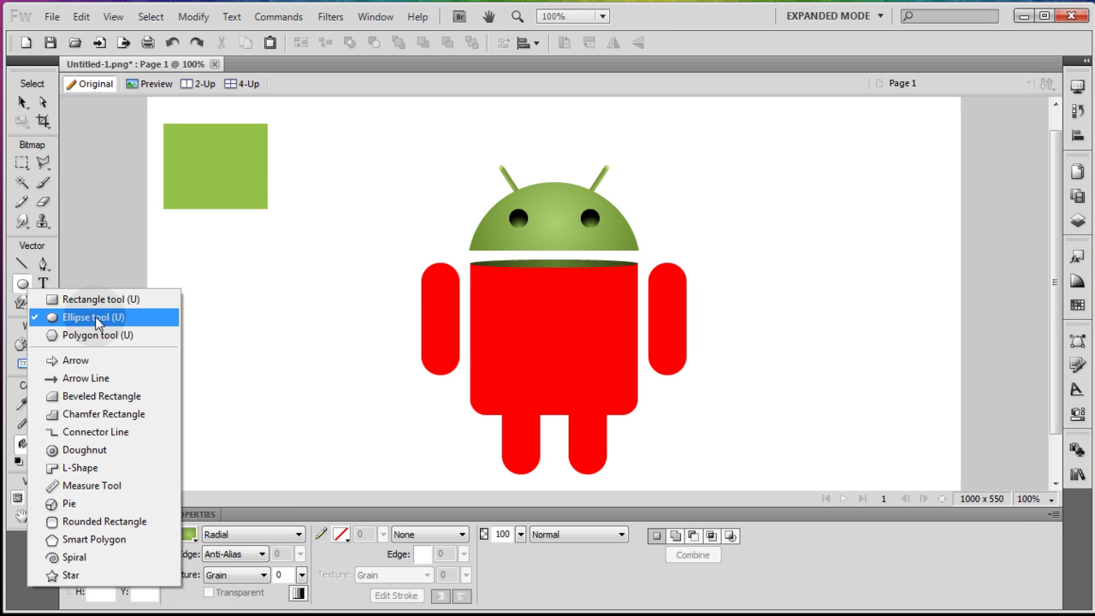
pyautogui.click(96, 317)
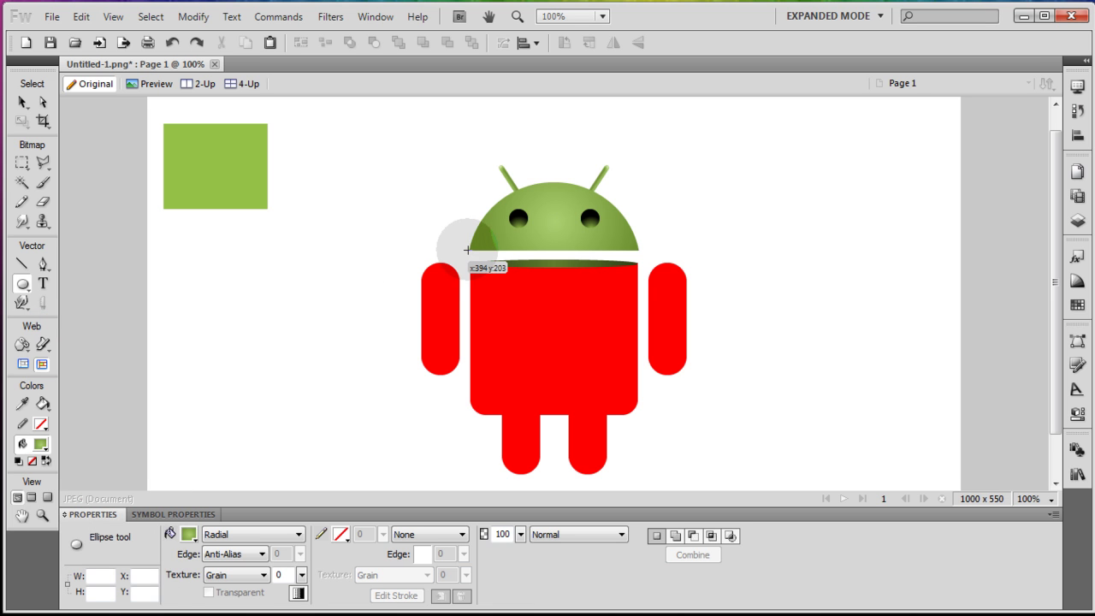
pyautogui.moveTo(467, 248); pyautogui.dragTo(640, 258)
pyautogui.press('v')
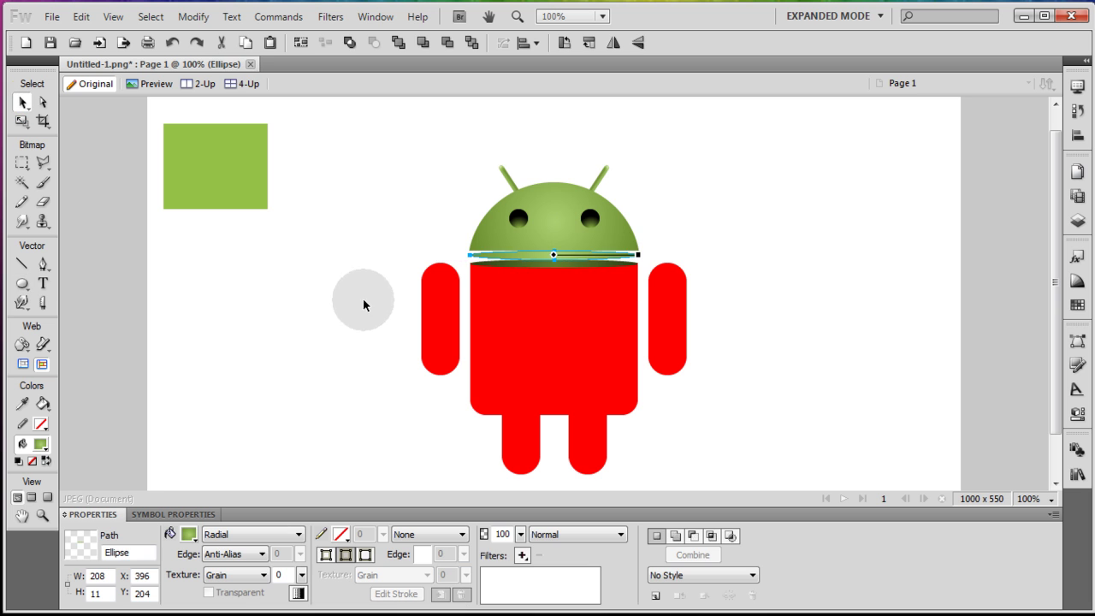
pyautogui.click(356, 306)
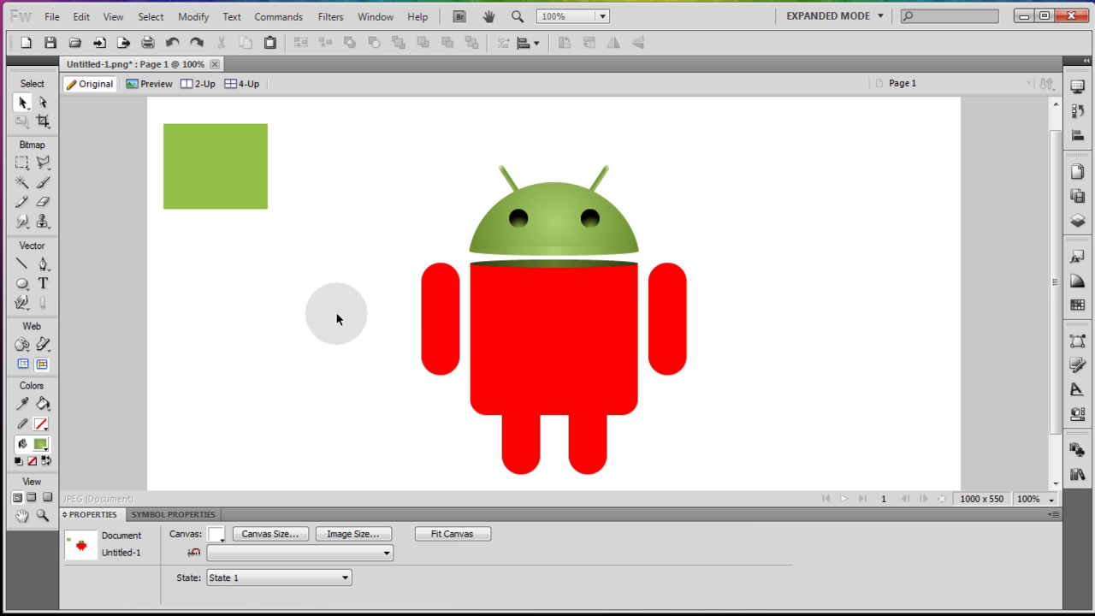
# Step: Unite the flat ellipse and the head dome into one path, and send it with the antennas behind the eyes
pyautogui.click(580, 250)
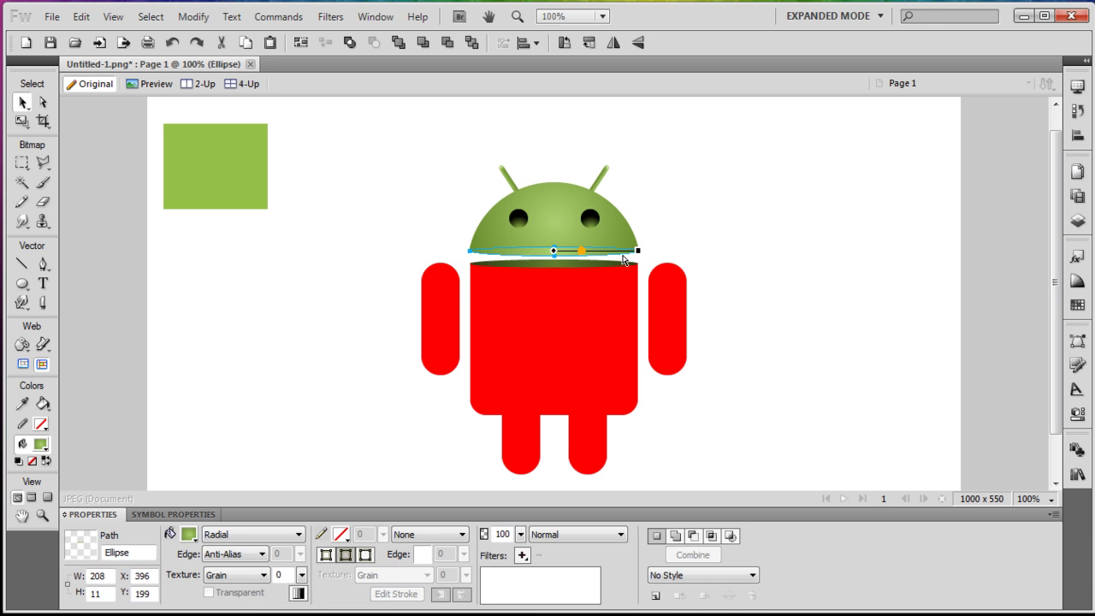
pyautogui.click(718, 252)
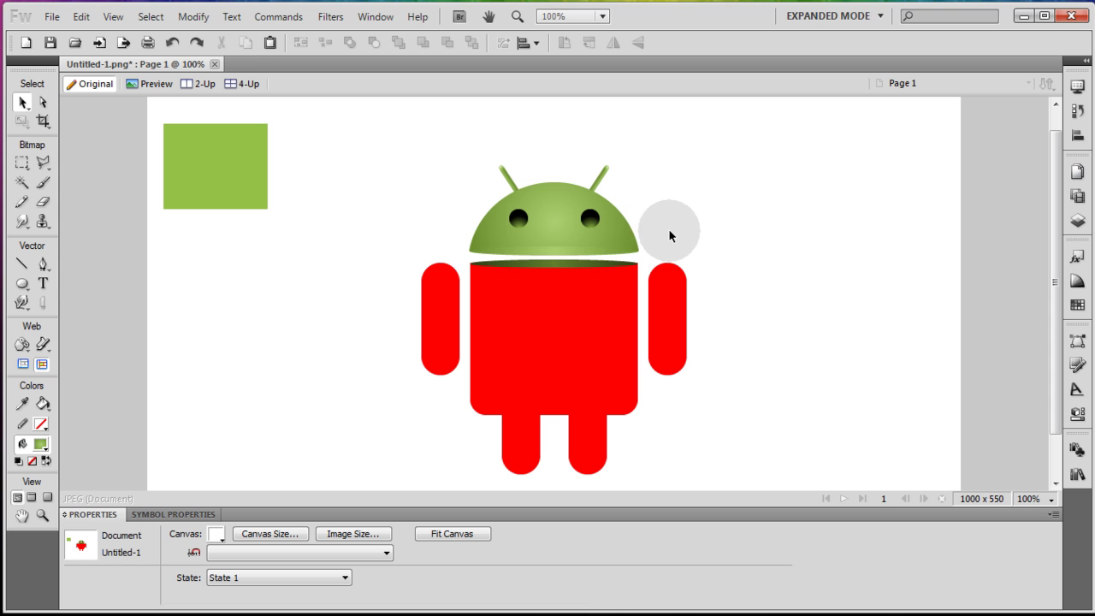
pyautogui.click(596, 252)
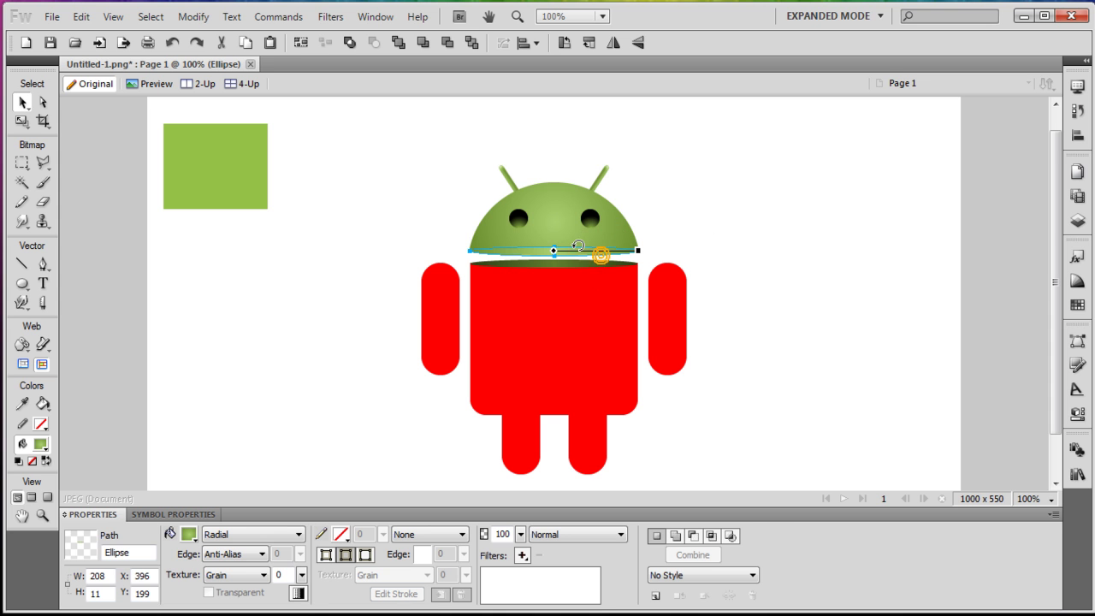
pyautogui.keyDown('shift'); pyautogui.click(621, 233); pyautogui.keyUp('shift')
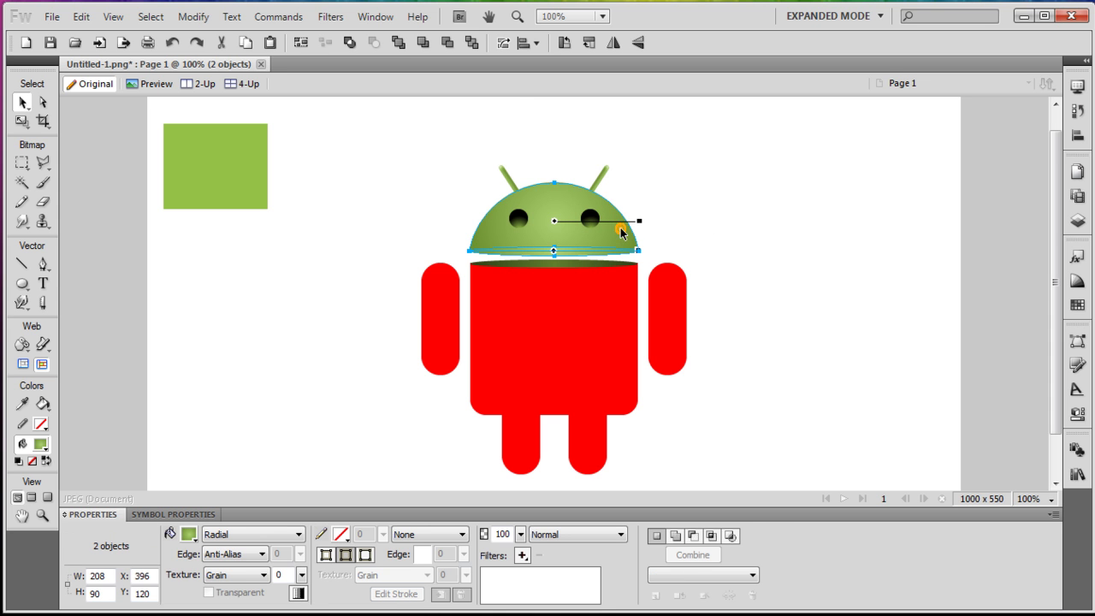
pyautogui.click(192, 17)
pyautogui.moveTo(261, 317)
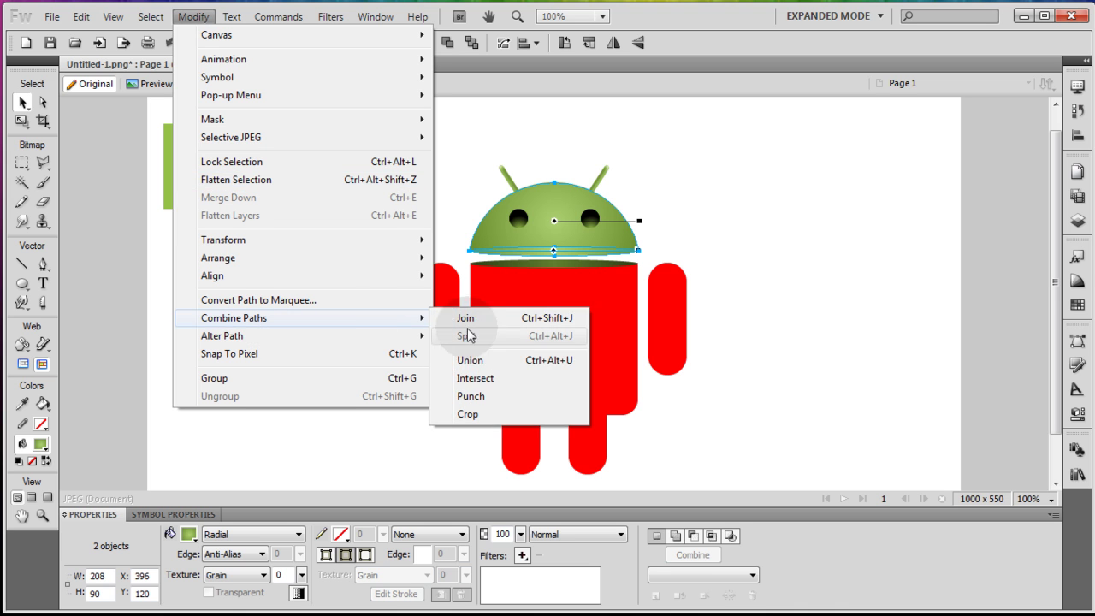
pyautogui.click(469, 363)
pyautogui.click(757, 262)
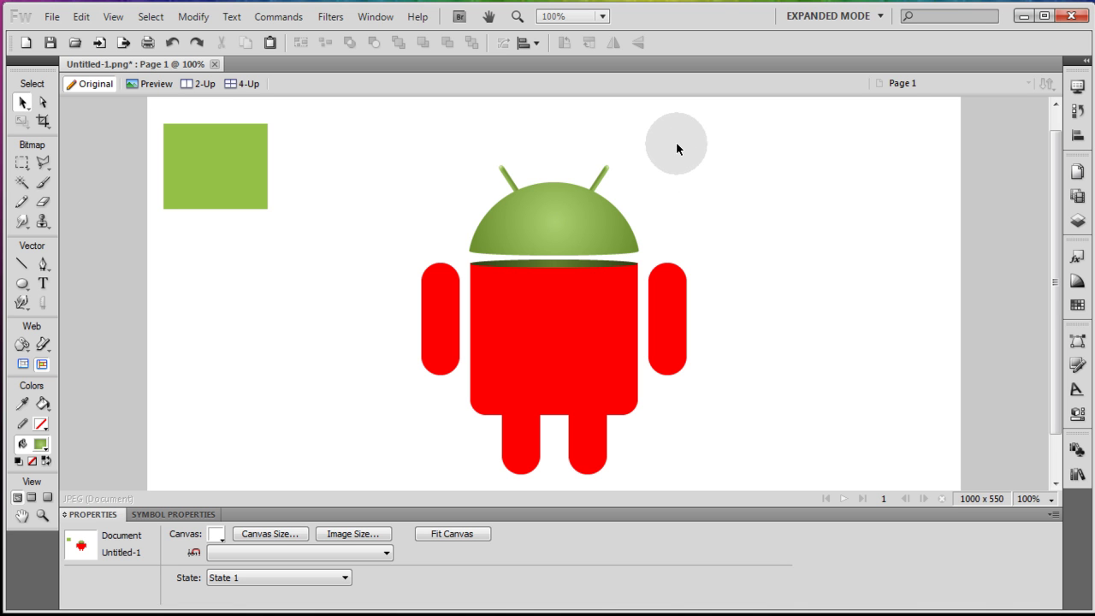
pyautogui.moveTo(672, 143); pyautogui.dragTo(472, 202)
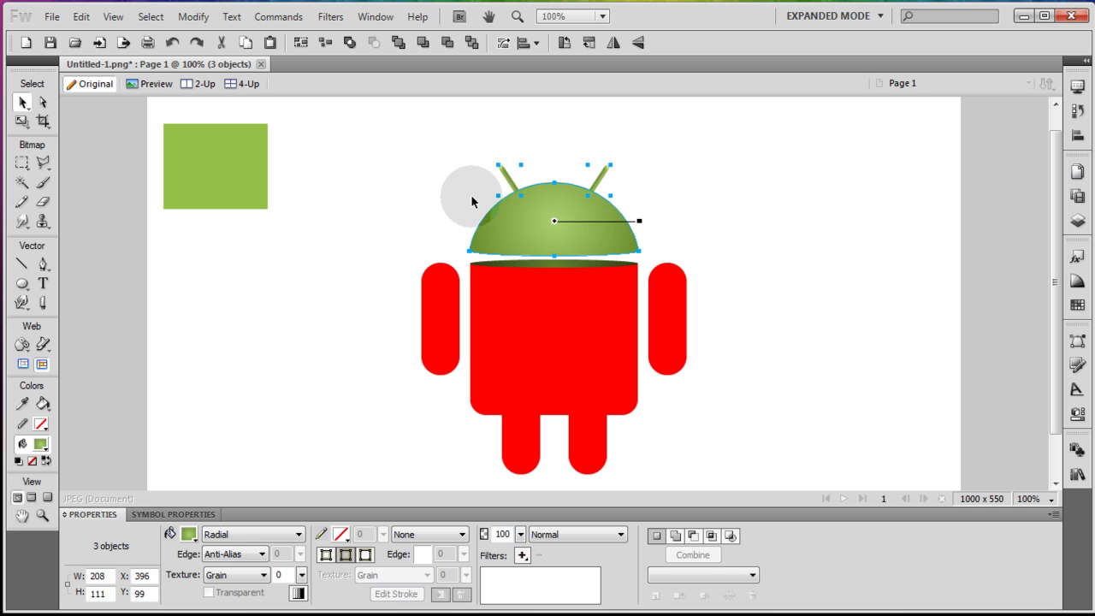
pyautogui.click(472, 200)
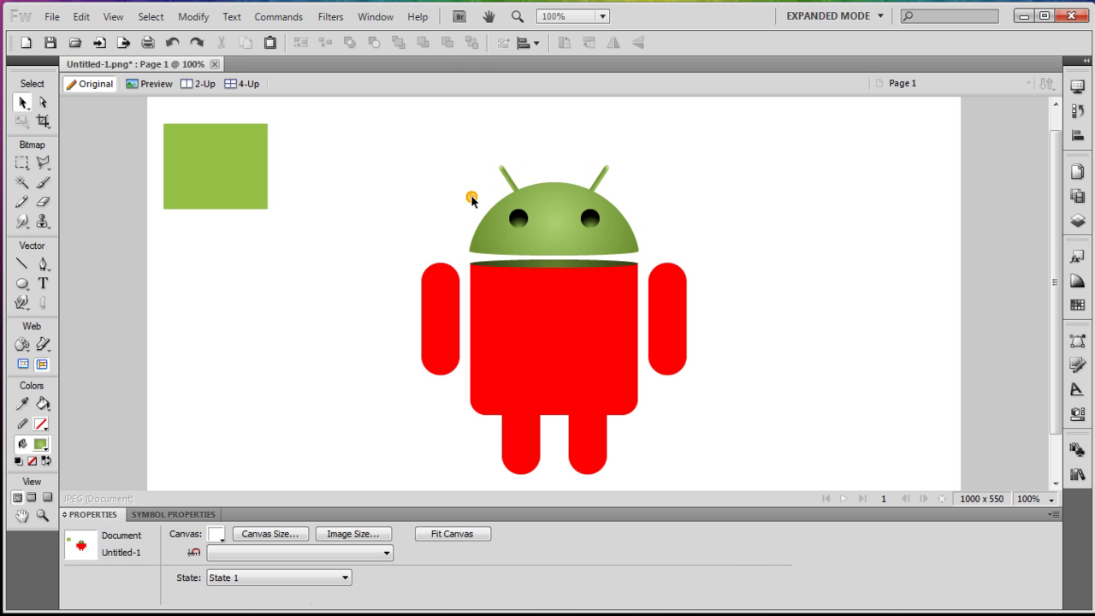
# Step: Try a 1-pixel soft stroke on both eyes in the light green sampled from the dome's centre
pyautogui.click(523, 220)
pyautogui.keyDown('shift'); pyautogui.click(589, 219); pyautogui.keyUp('shift')
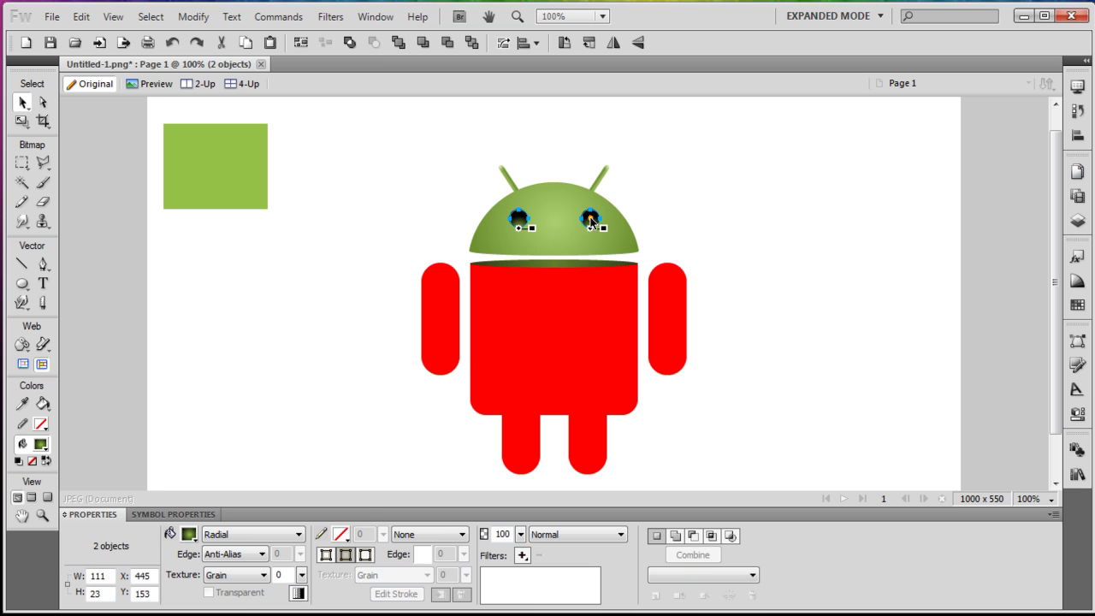
pyautogui.click(341, 536)
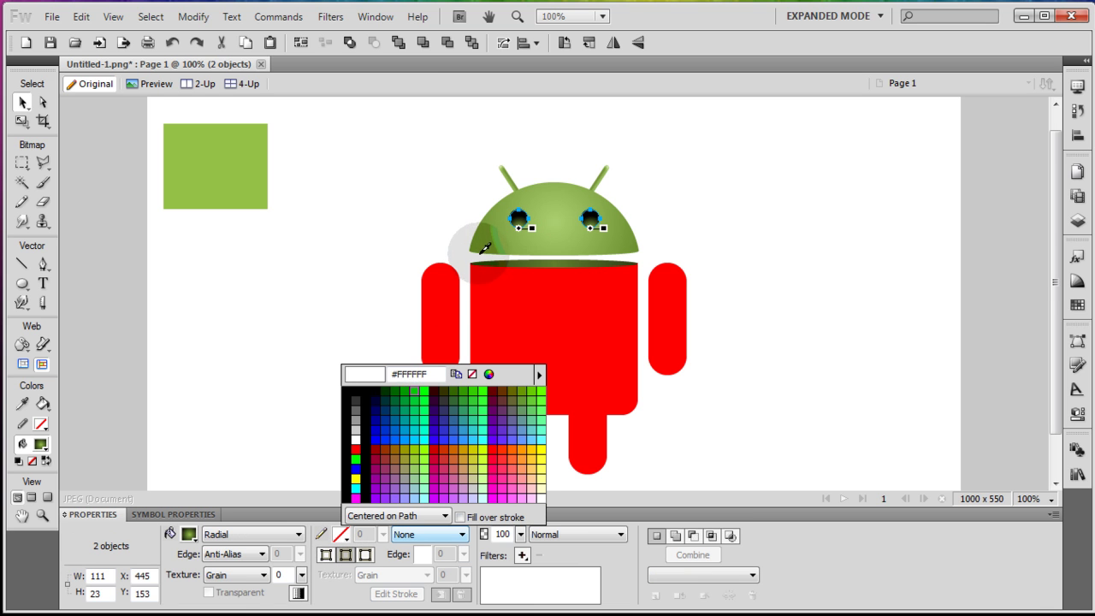
pyautogui.click(556, 228)
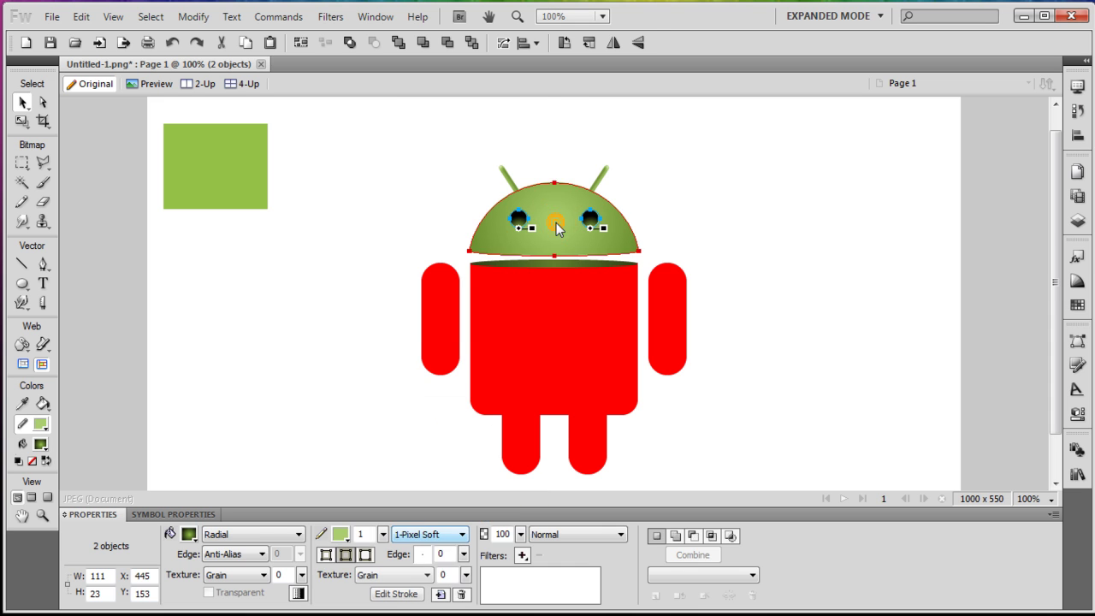
pyautogui.click(387, 330)
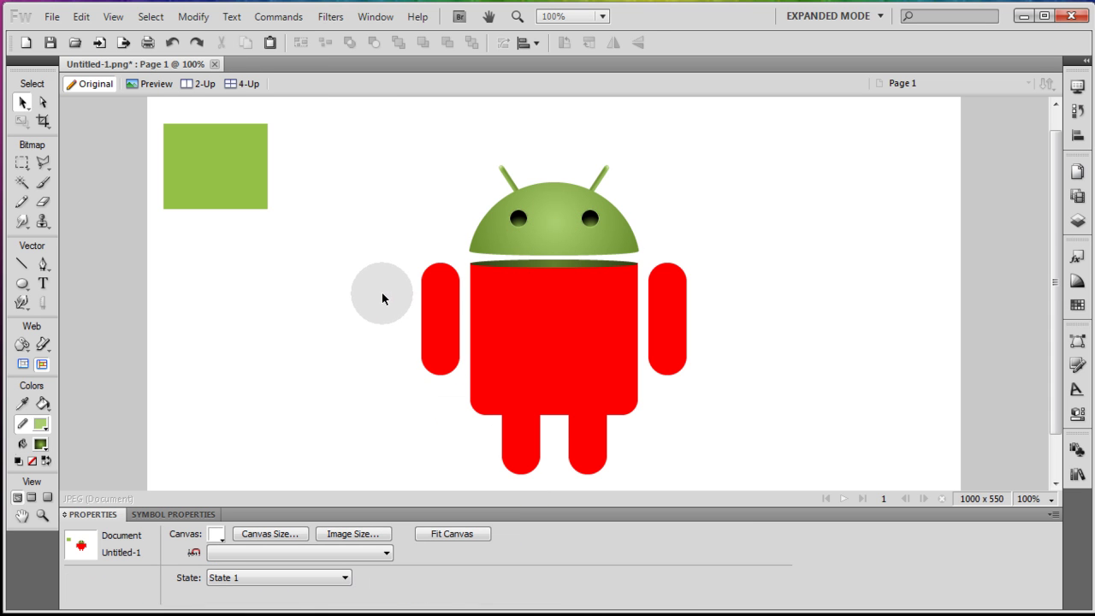
# Step: Try black (#000000) as the stroke colour of both eyes
pyautogui.click(519, 219)
pyautogui.keyDown('shift'); pyautogui.click(594, 229); pyautogui.keyUp('shift')
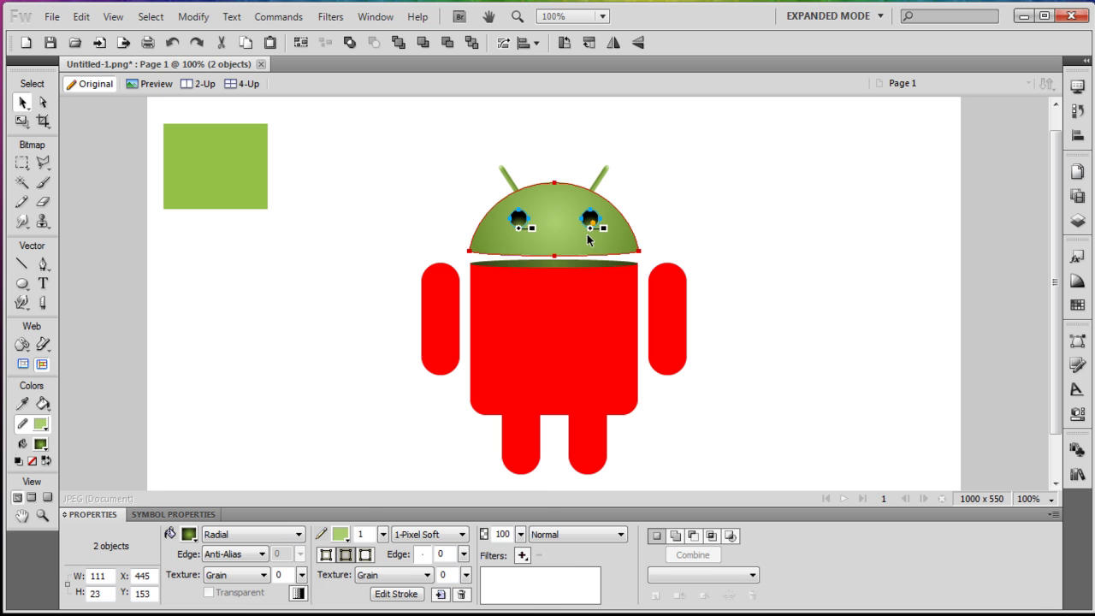
pyautogui.click(340, 534)
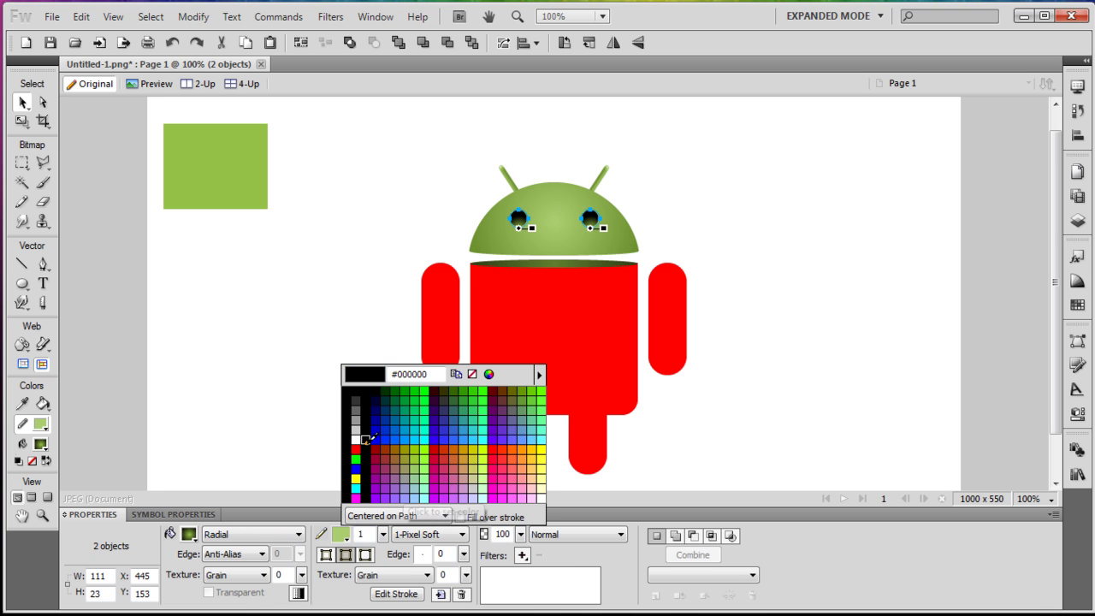
pyautogui.click(372, 436)
pyautogui.click(333, 330)
# Step: Remove the stroke from both eyes
pyautogui.click(519, 224)
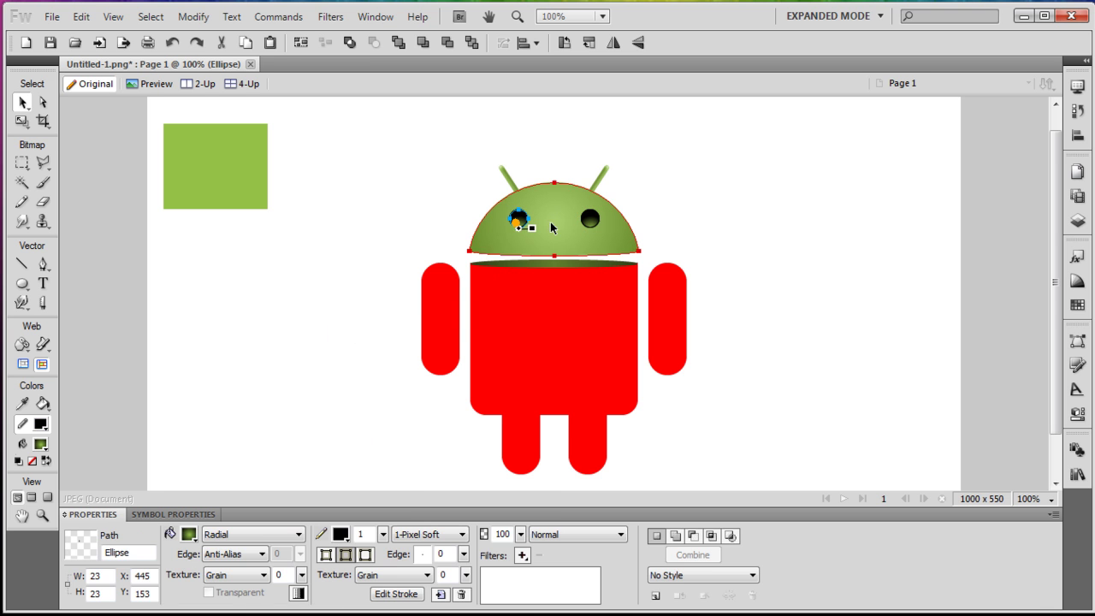
pyautogui.keyDown('shift'); pyautogui.click(590, 224); pyautogui.keyUp('shift')
pyautogui.click(339, 534)
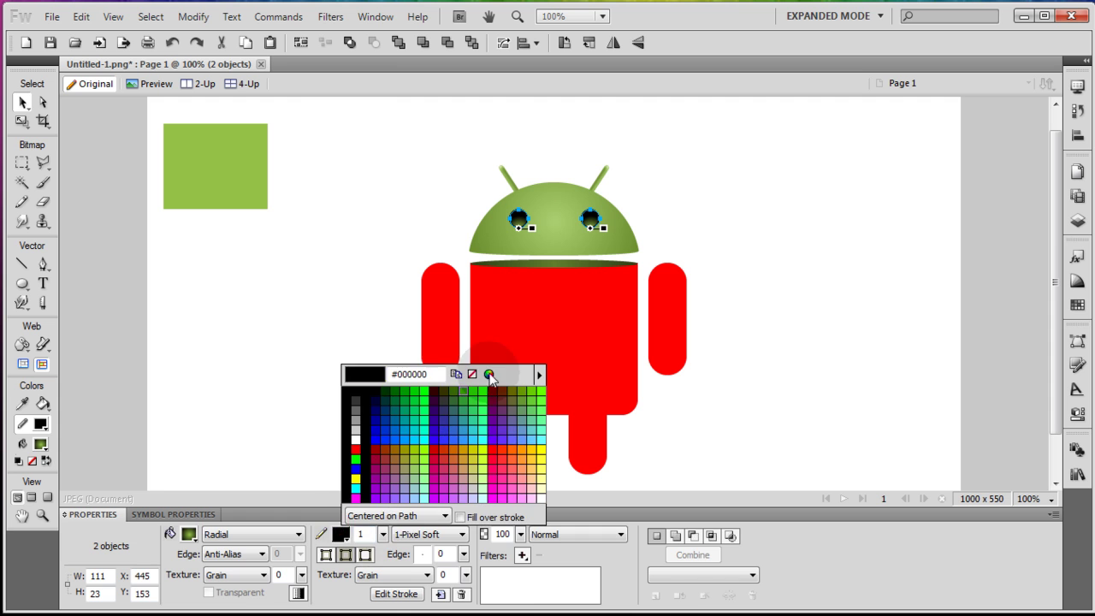
pyautogui.click(471, 374)
pyautogui.click(324, 267)
pyautogui.click(768, 282)
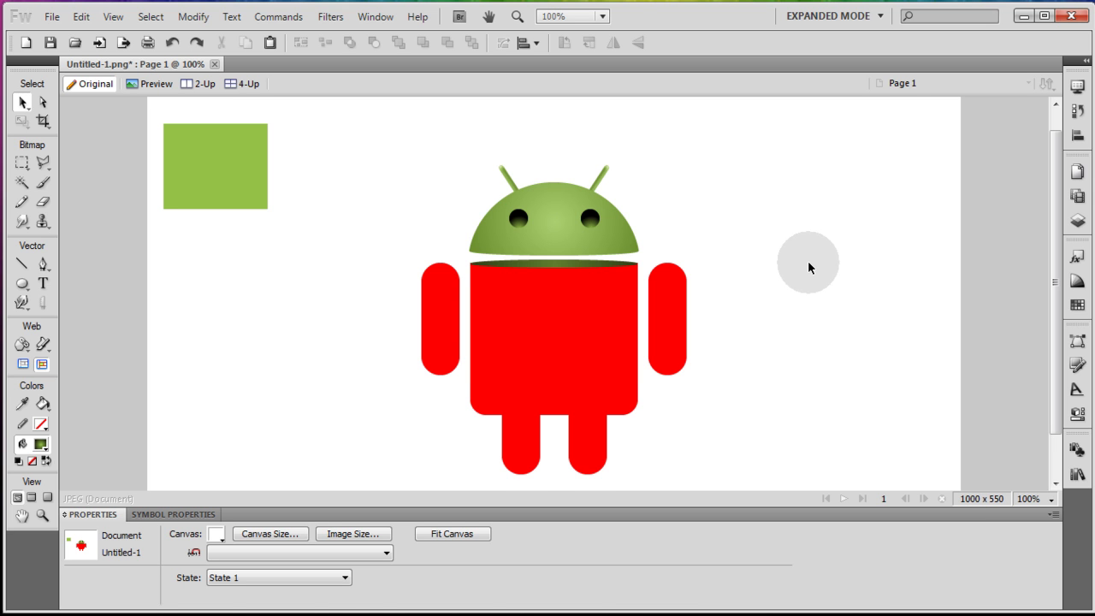
# Step: Add a black inner shadow to the head dome and set its angle to 90
pyautogui.scroll(-2, 807, 267)
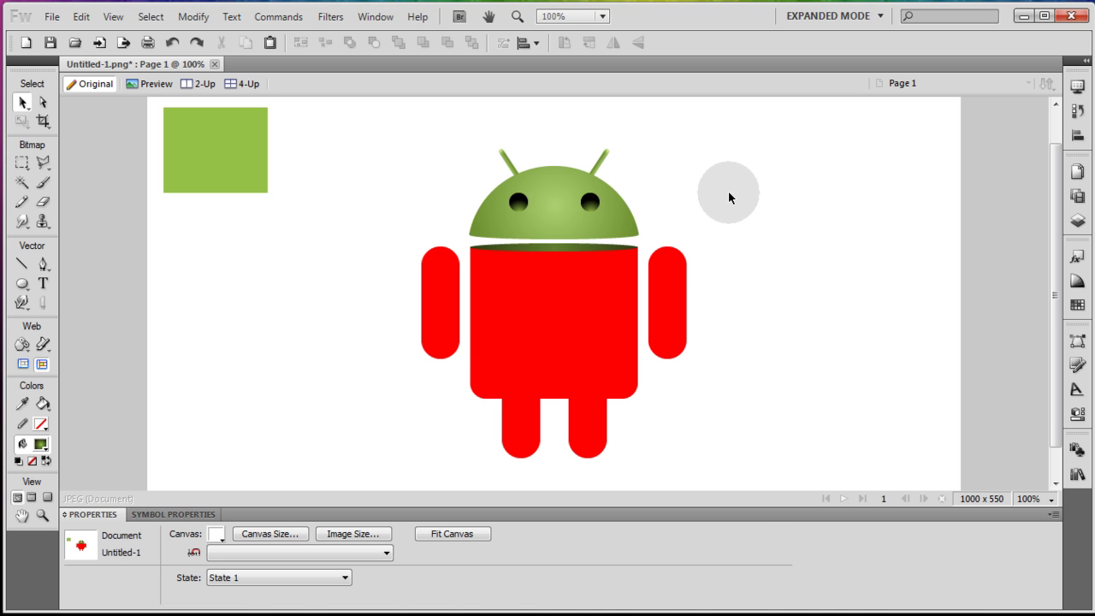
pyautogui.click(623, 226)
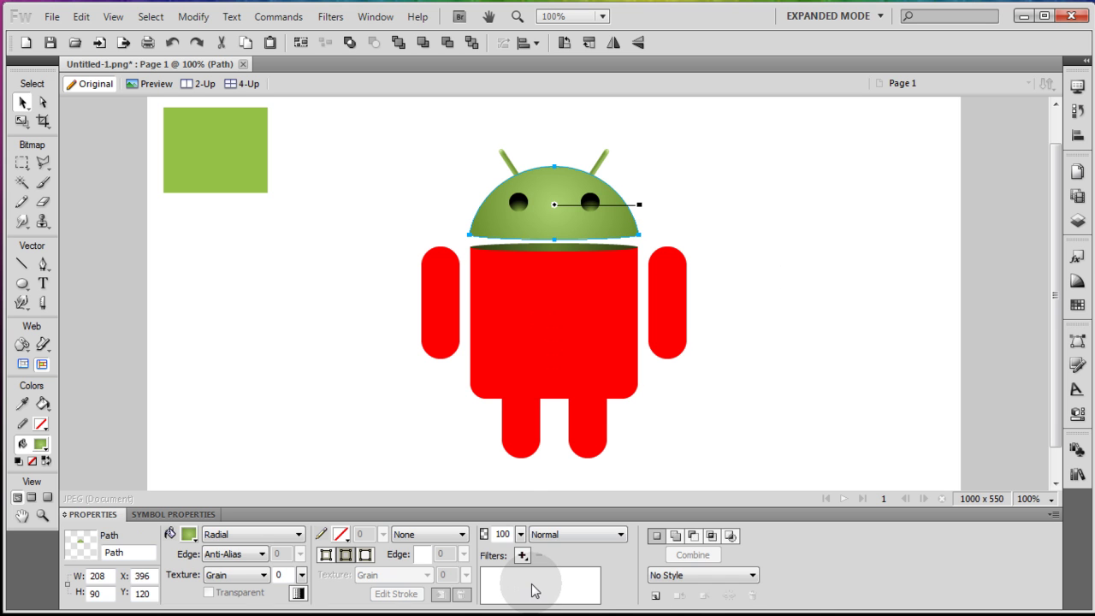
pyautogui.click(521, 554)
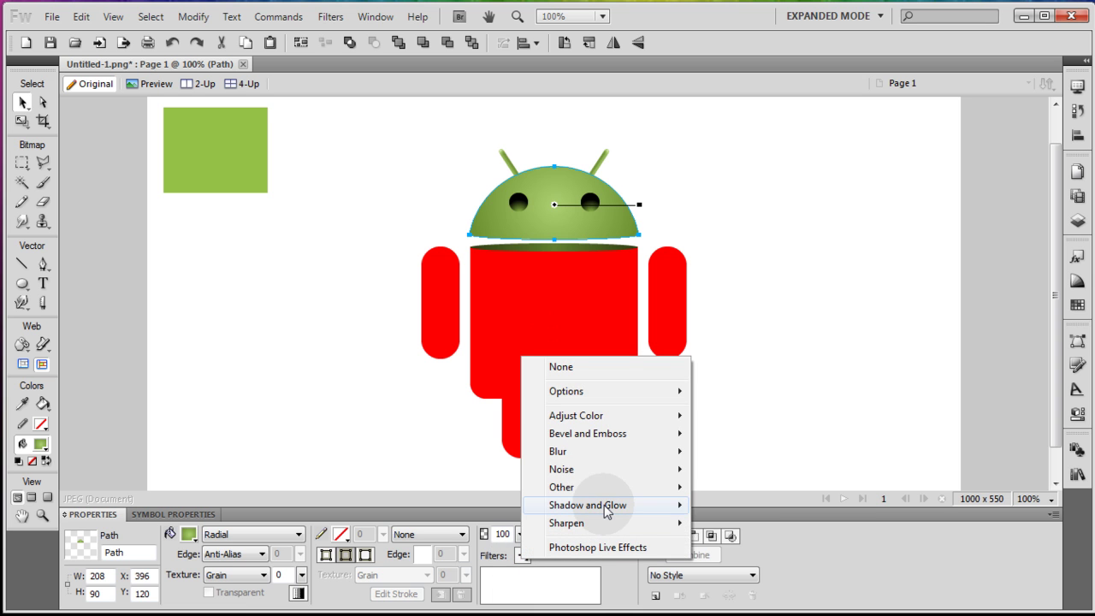
pyautogui.moveTo(667, 509)
pyautogui.click(741, 560)
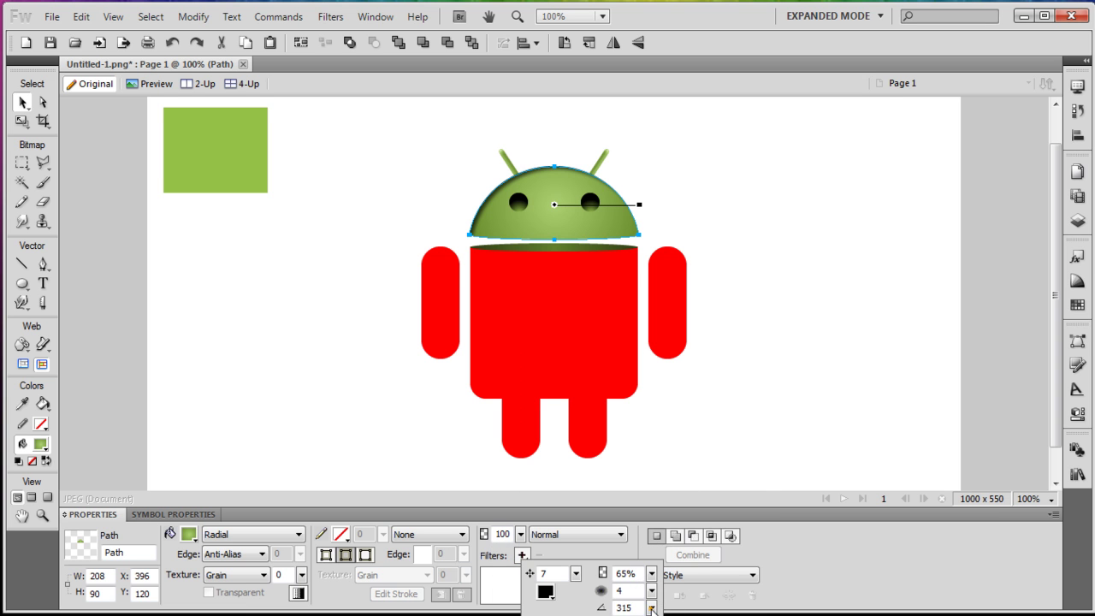
pyautogui.moveTo(650, 614); pyautogui.dragTo(643, 599)
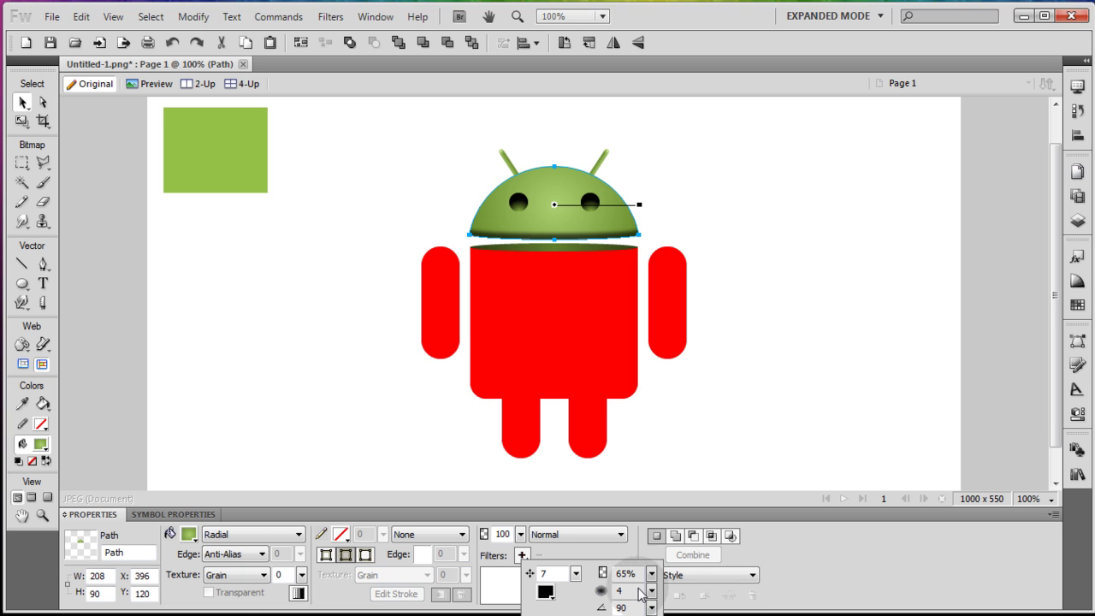
# Step: Set the distance of the dome's inner shadow to 3 and reopen the shadow's settings to check it
pyautogui.click(585, 584)
pyautogui.moveTo(577, 581); pyautogui.dragTo(580, 582)
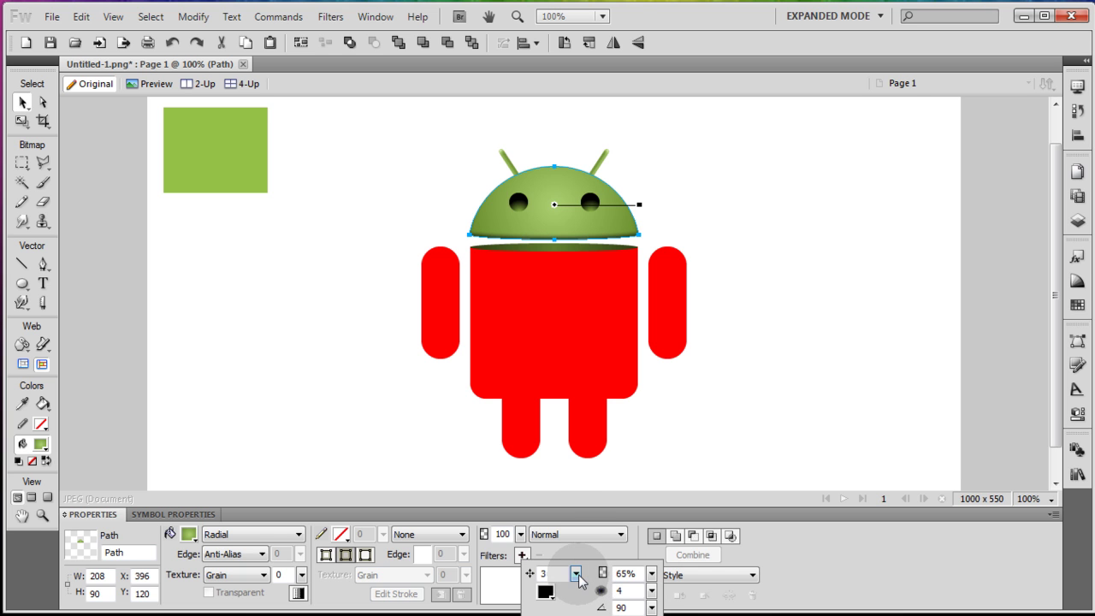
pyautogui.click(592, 494)
pyautogui.click(745, 394)
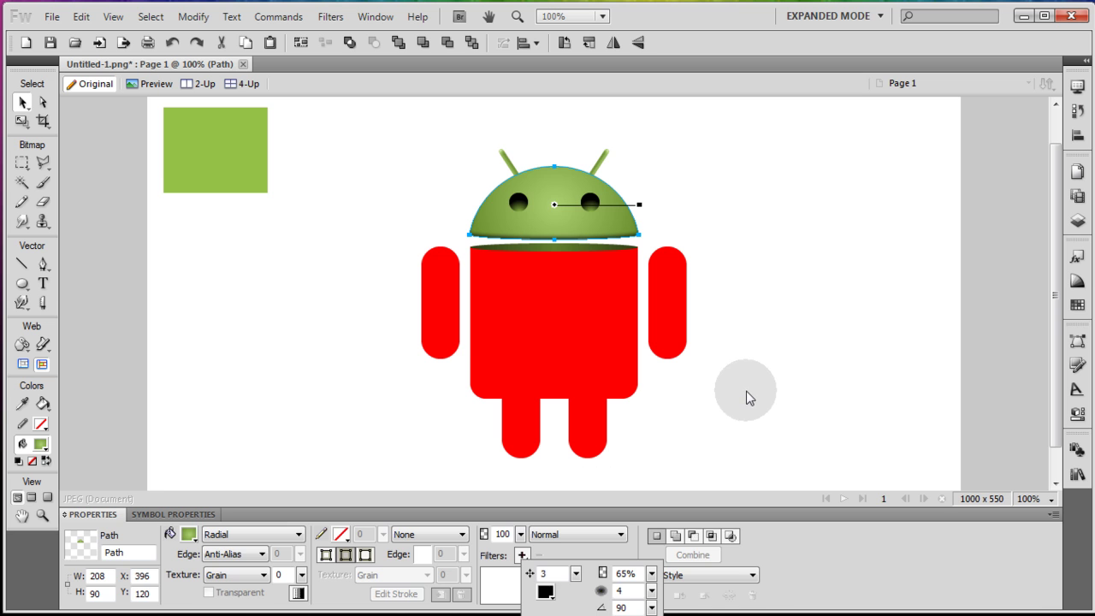
pyautogui.click(746, 393)
pyautogui.click(631, 225)
pyautogui.click(535, 575)
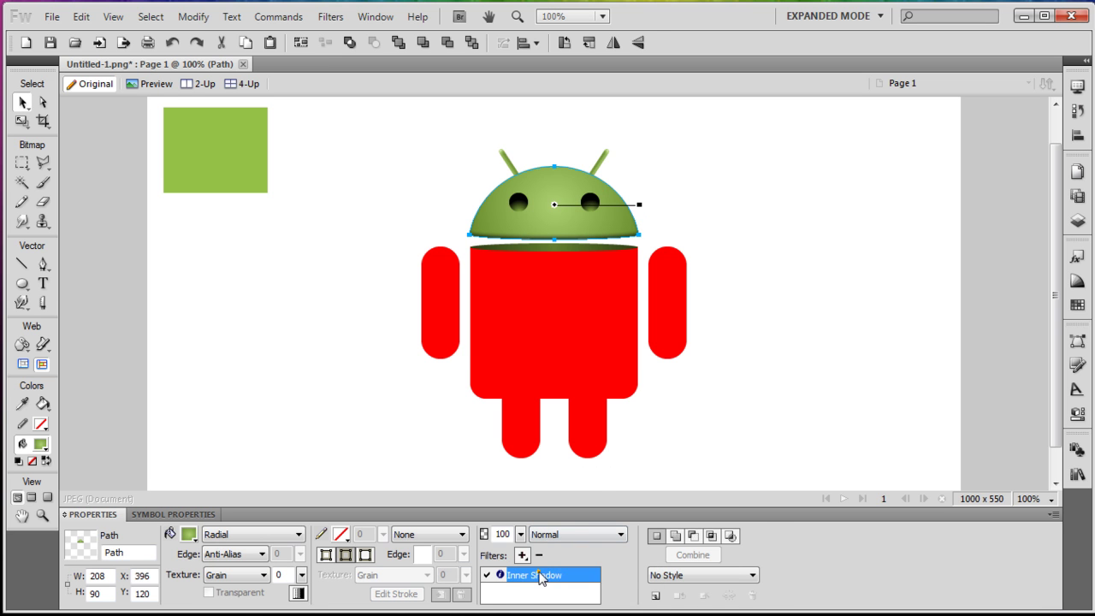
pyautogui.click(535, 574)
pyautogui.click(550, 601)
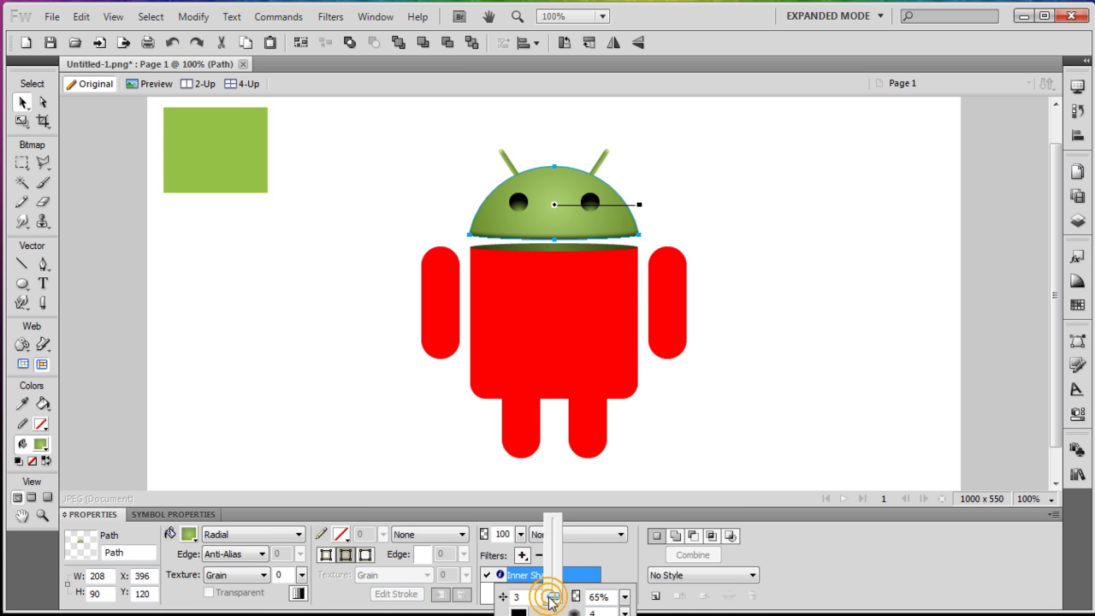
# Step: Add a second inner shadow to the dome in white (#FFFFFF) with a softness of 11
pyautogui.click(522, 555)
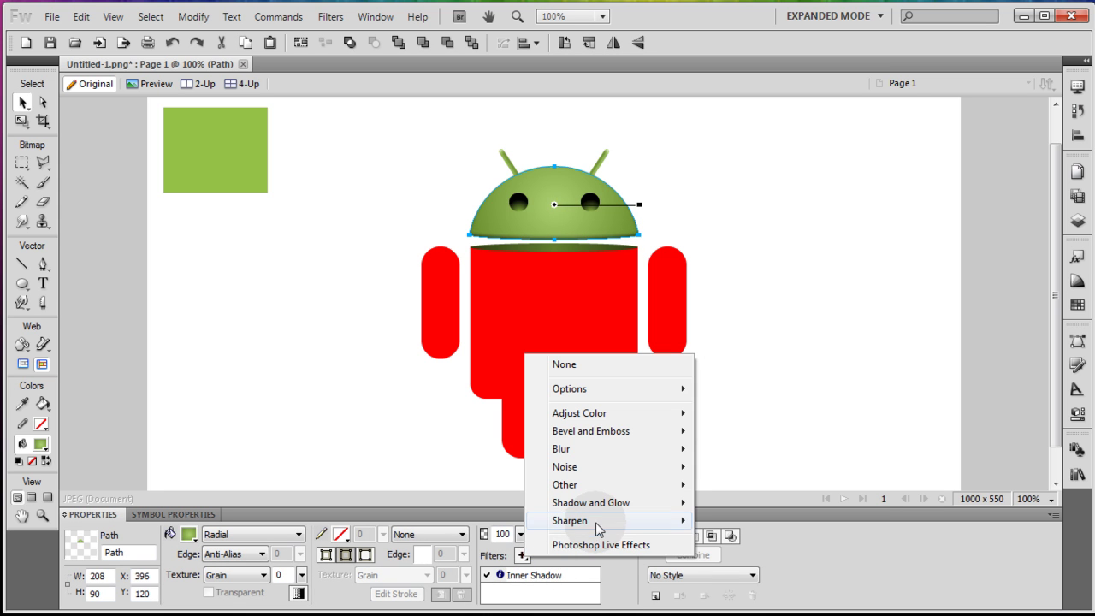
pyautogui.moveTo(667, 503)
pyautogui.click(758, 556)
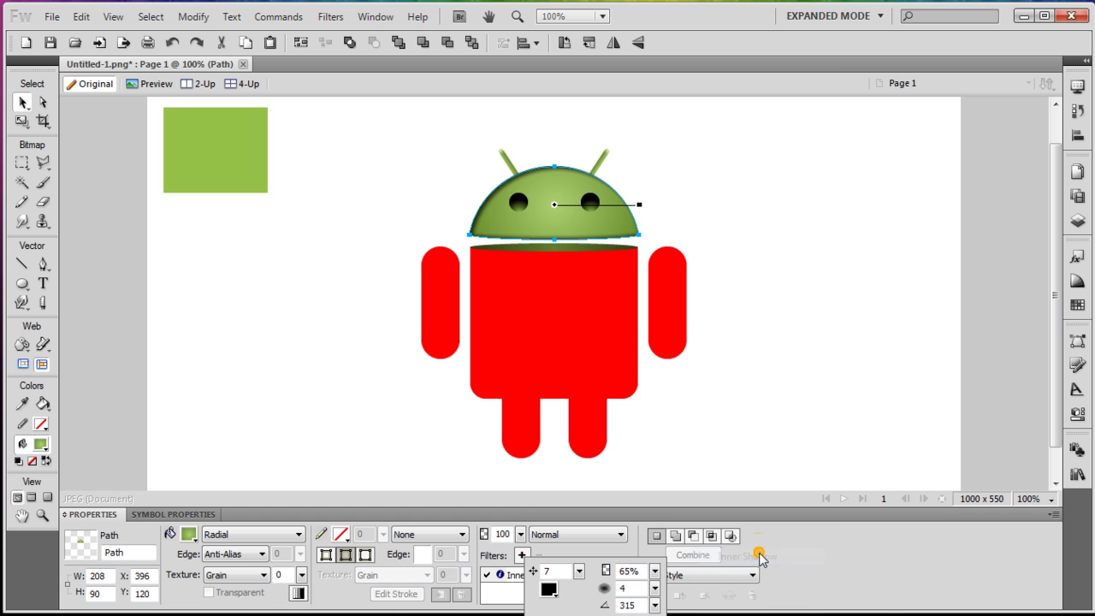
pyautogui.click(548, 589)
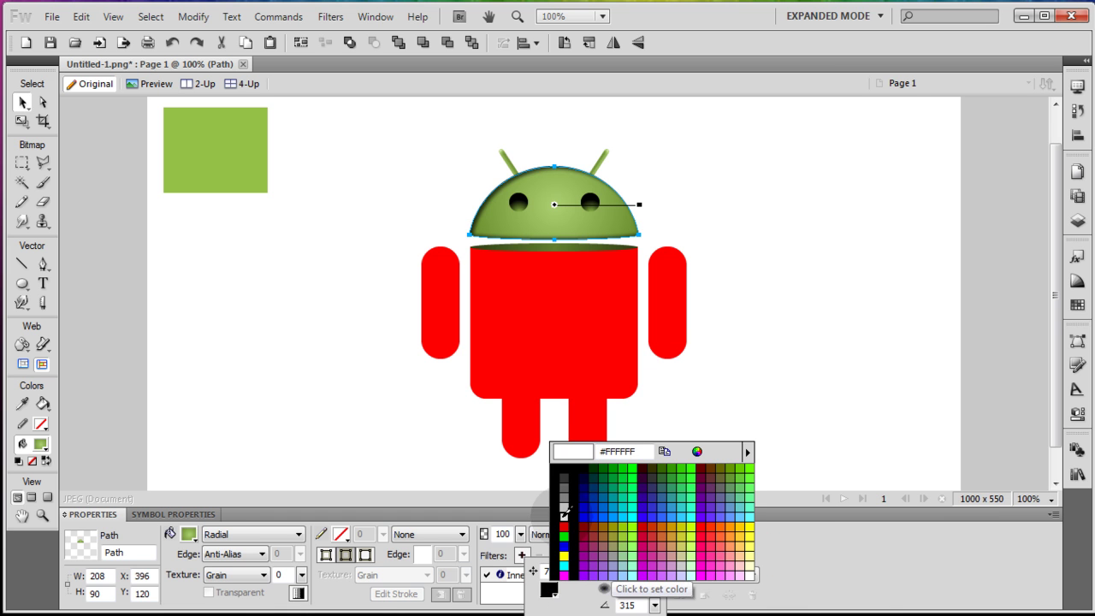
pyautogui.click(563, 515)
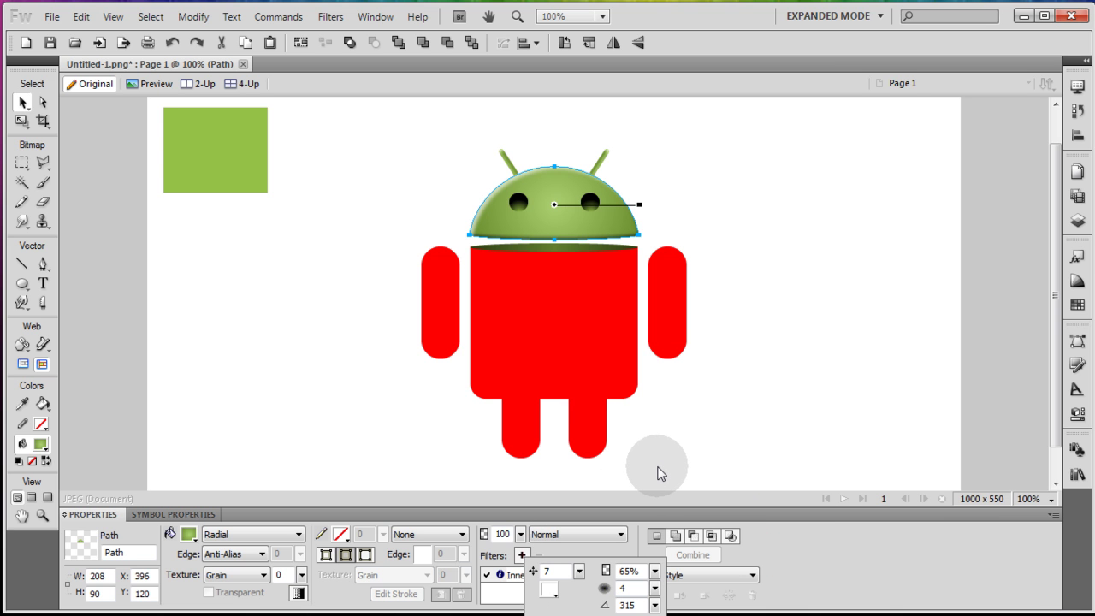
pyautogui.moveTo(656, 592); pyautogui.dragTo(661, 570)
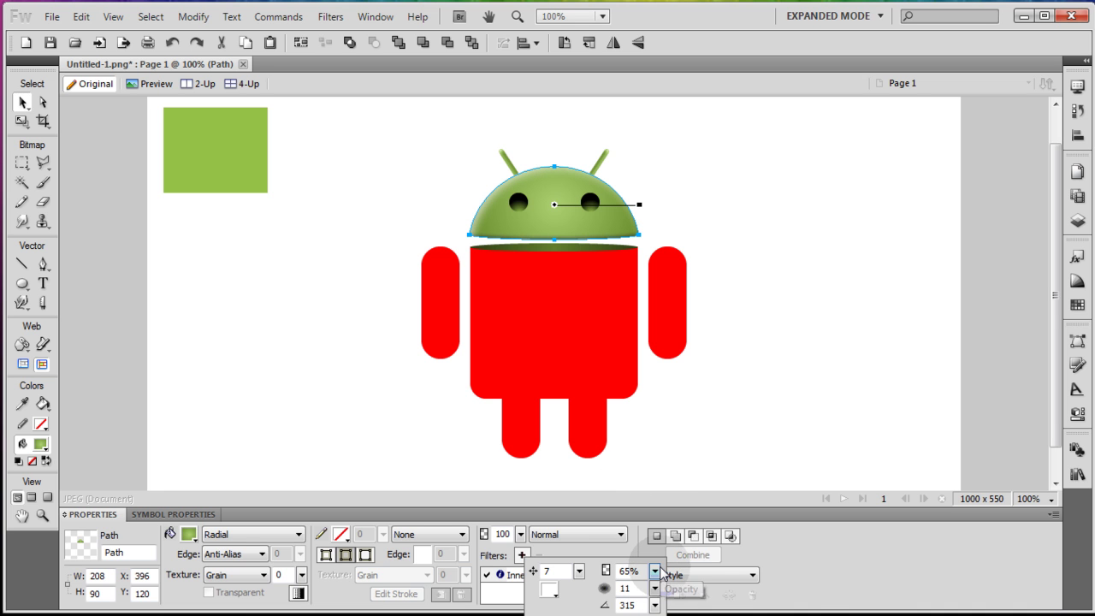
pyautogui.click(782, 327)
# Step: Fill the torso with a Bars gradient and set both colour stops to the reference rectangle's green (#94C147)
pyautogui.click(539, 307)
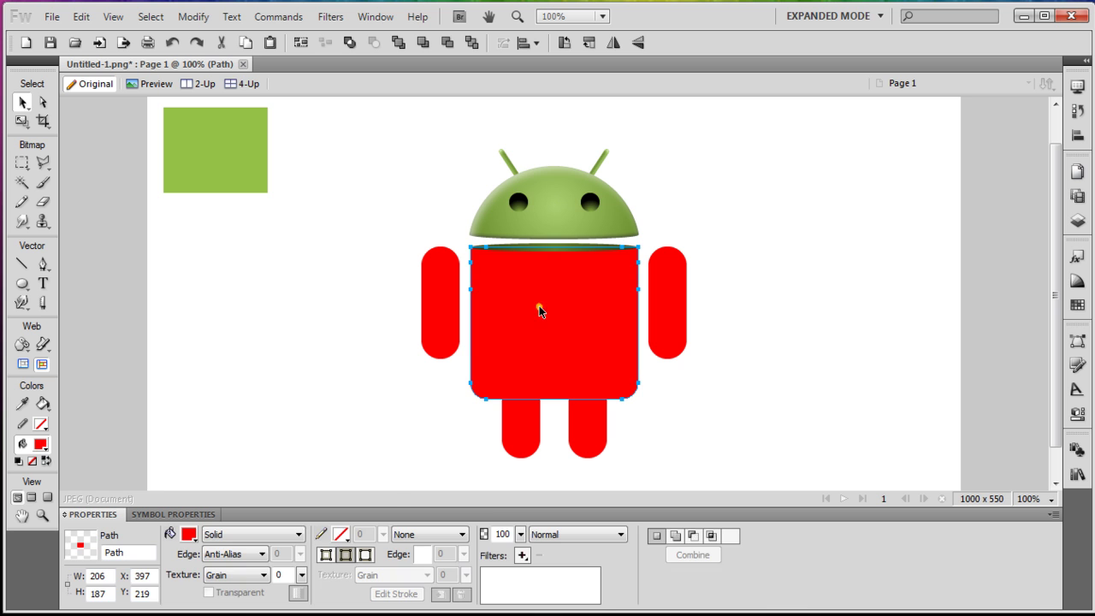
pyautogui.click(268, 533)
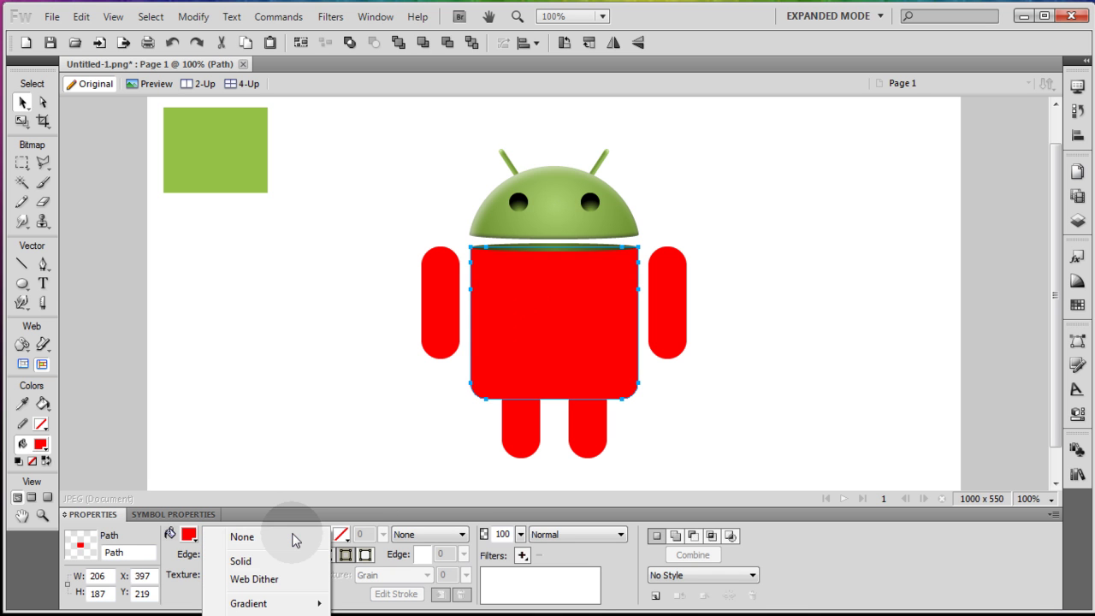
pyautogui.moveTo(282, 604)
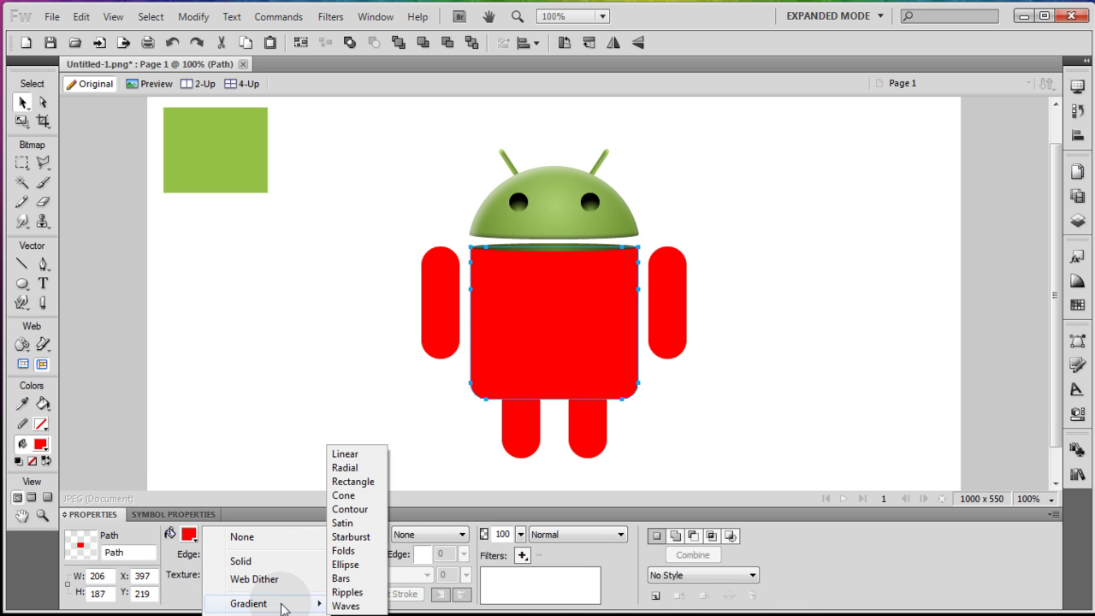
pyautogui.click(344, 579)
pyautogui.click(188, 534)
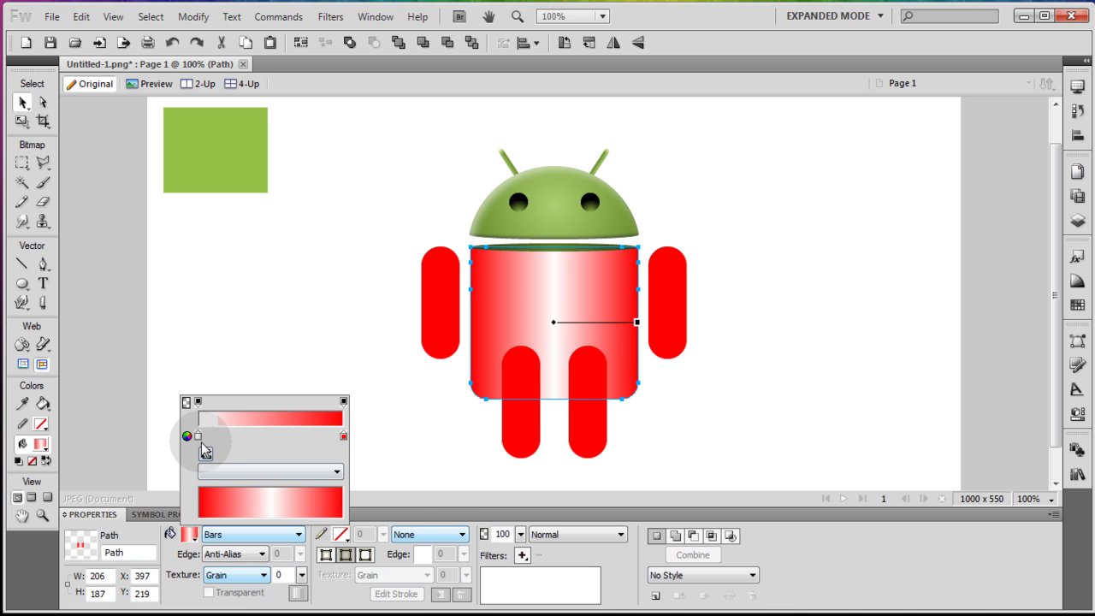
pyautogui.click(199, 436)
pyautogui.click(183, 184)
pyautogui.click(342, 434)
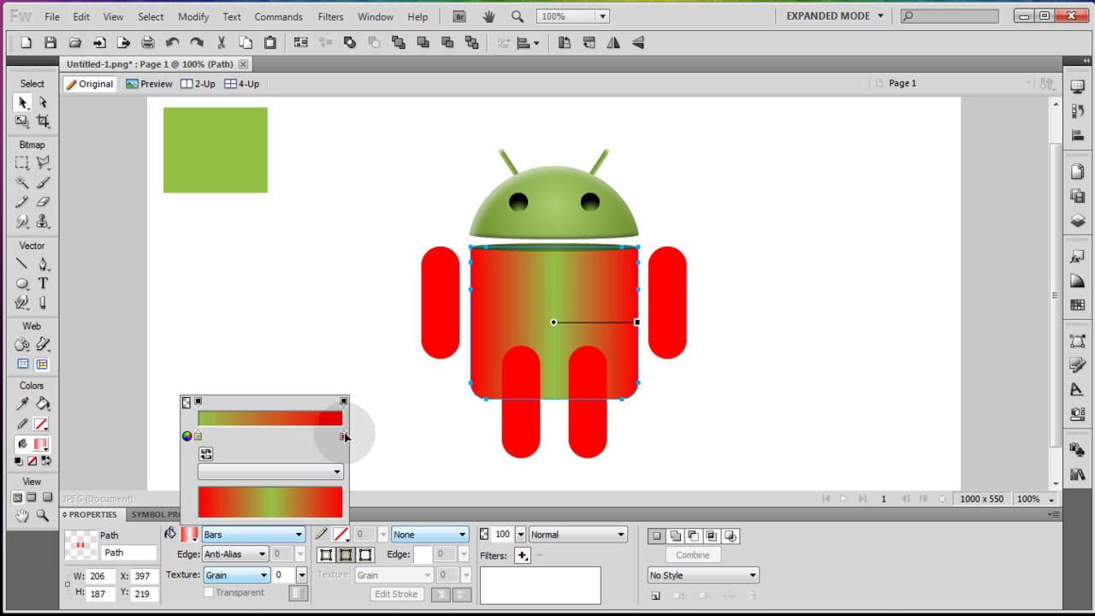
pyautogui.click(218, 151)
# Step: Darken the outer stop of the torso's Bars gradient to RGB 96, 128, 43
pyautogui.moveTo(208, 439); pyautogui.dragTo(344, 440)
pyautogui.click(478, 297)
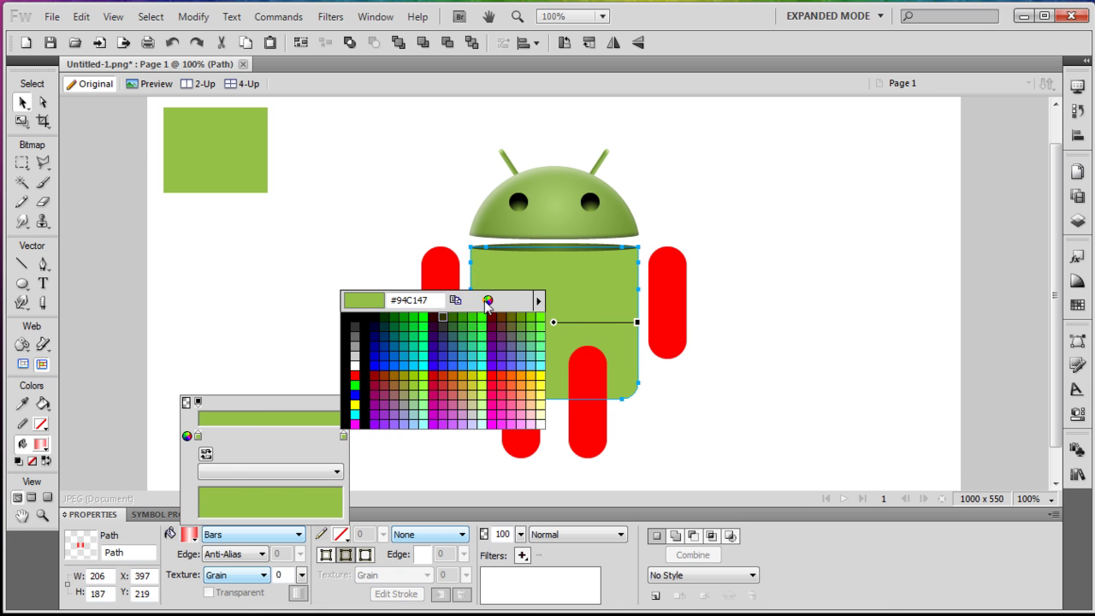
pyautogui.moveTo(616, 326); pyautogui.dragTo(615, 348)
pyautogui.click(291, 476)
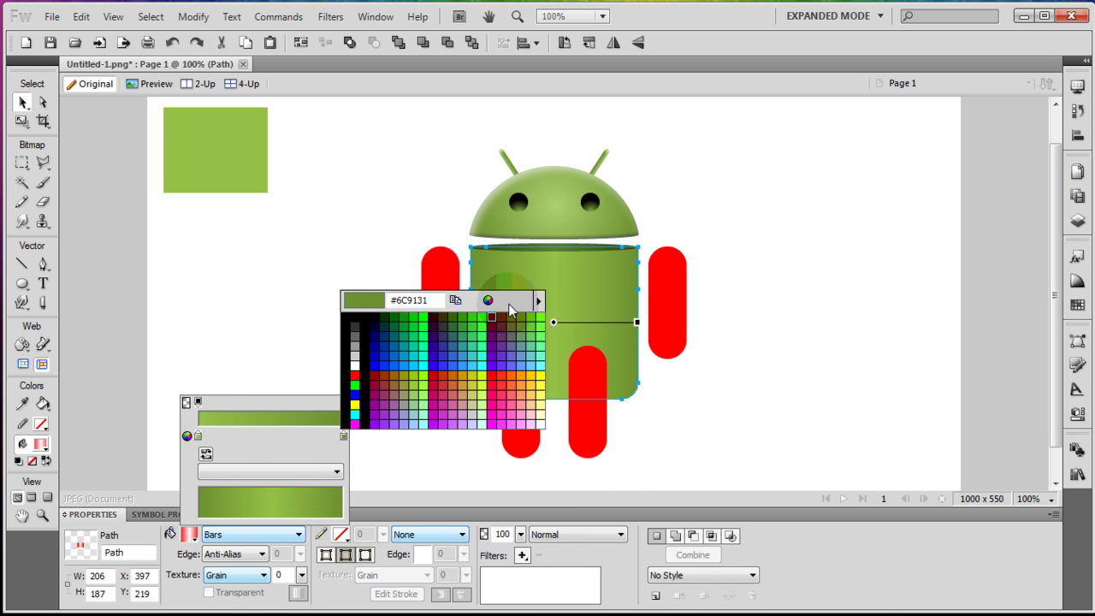
pyautogui.click(488, 301)
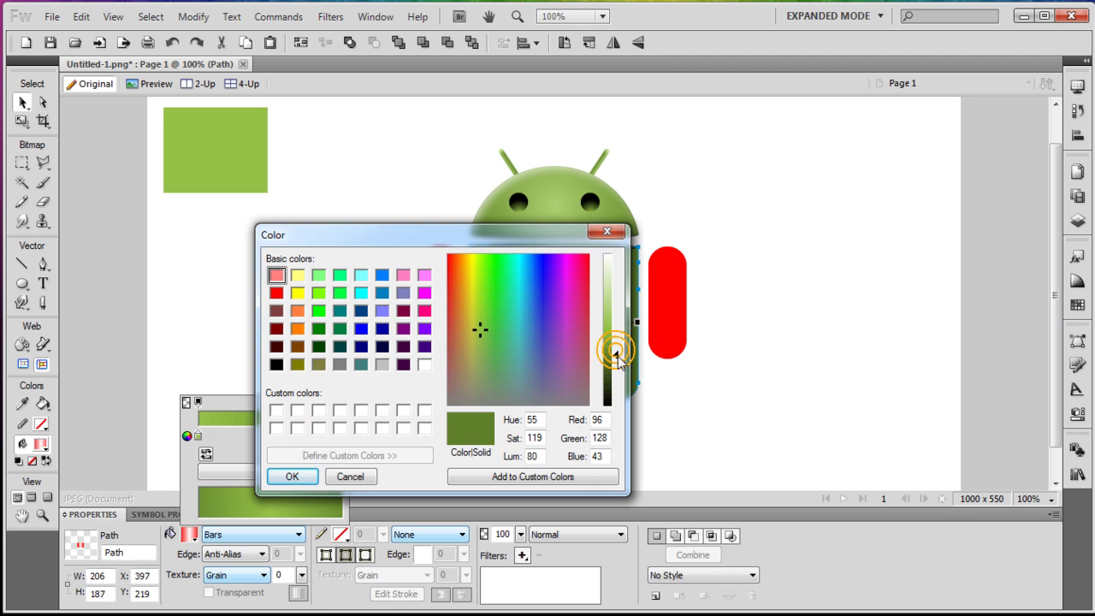
pyautogui.click(291, 476)
# Step: Send both red legs to the back, behind the torso
pyautogui.click(527, 392)
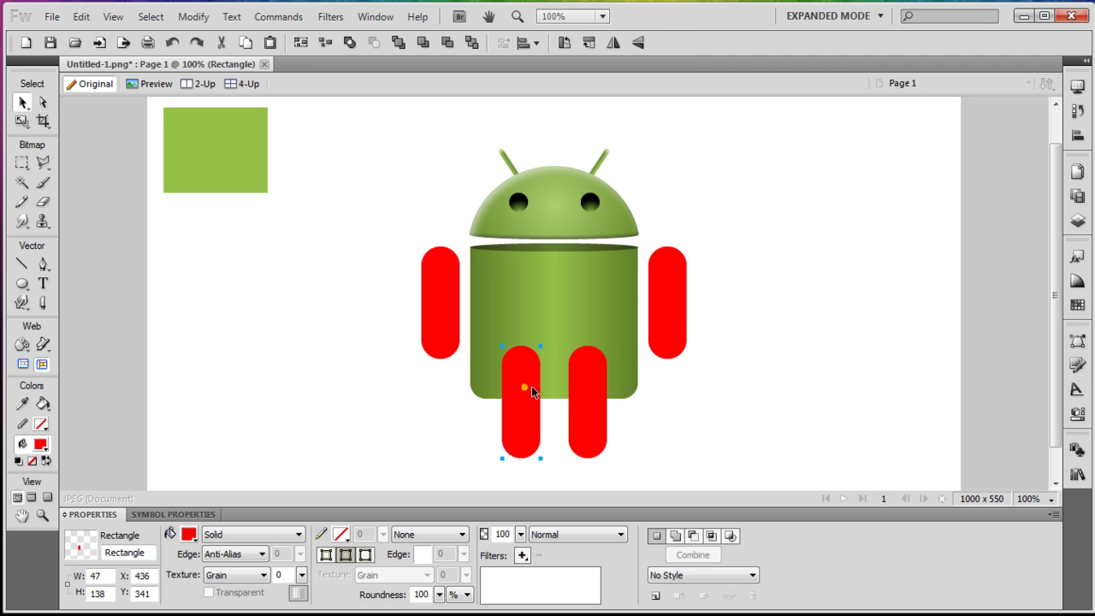
pyautogui.keyDown('shift'); pyautogui.click(586, 392); pyautogui.keyUp('shift')
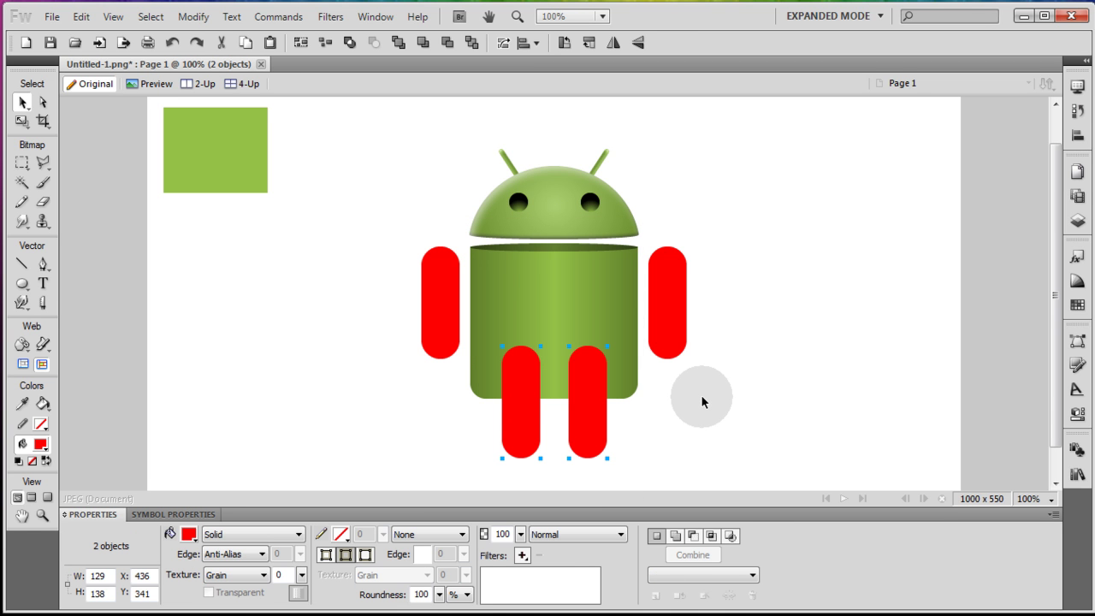
pyautogui.hotkey('ctrl', 'shift', 'Down')
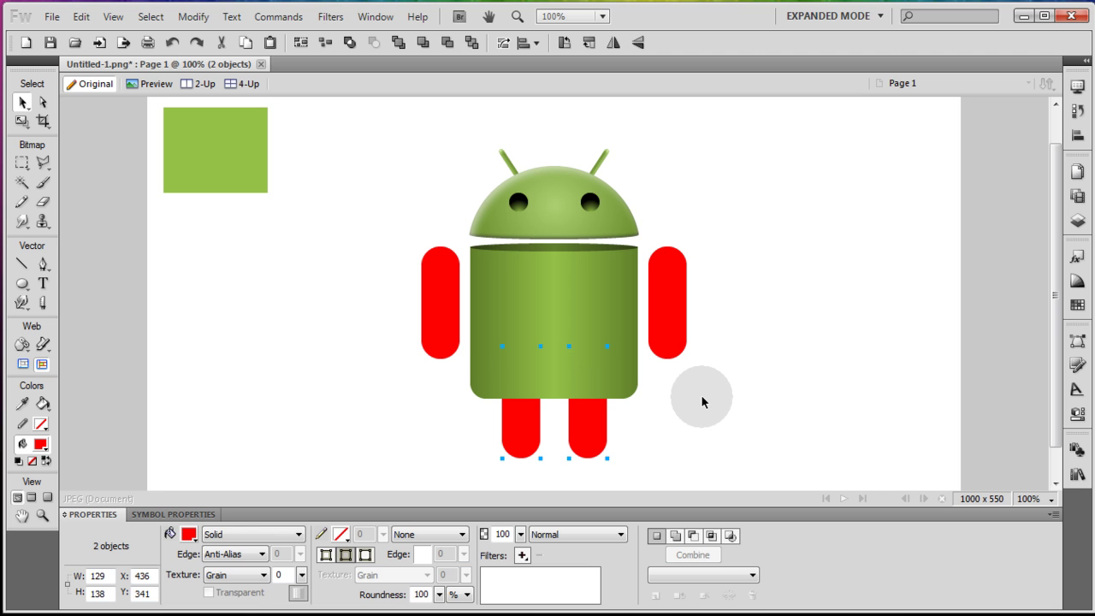
pyautogui.click(701, 394)
# Step: Duplicate the dark ellipse from the torso's upper edge and place the copy over the torso's lower edge
pyautogui.click(593, 247)
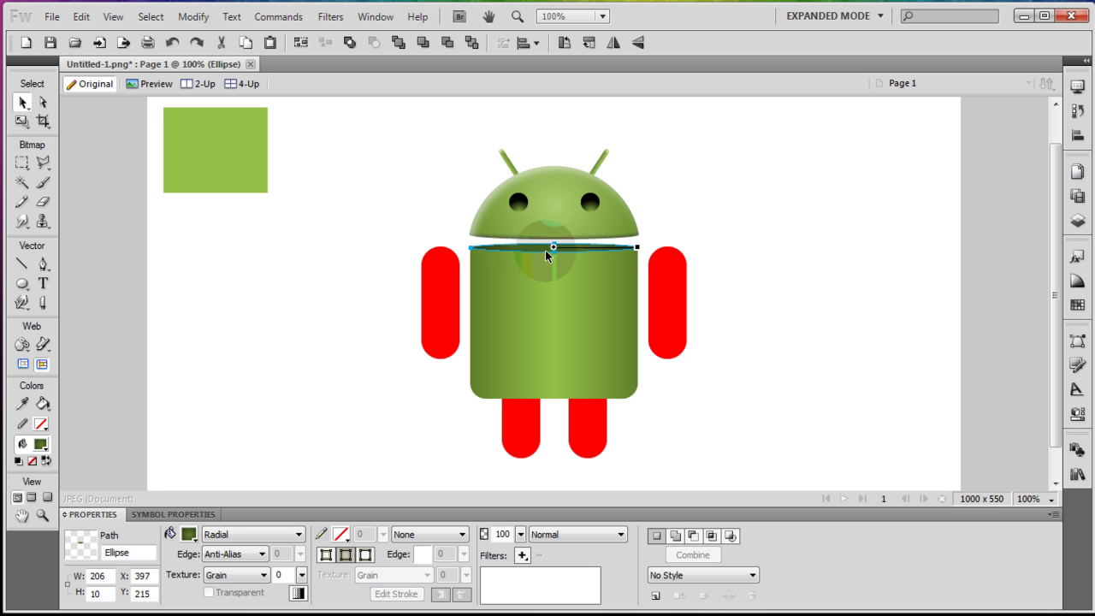
pyautogui.moveTo(541, 251); pyautogui.dragTo(557, 396)
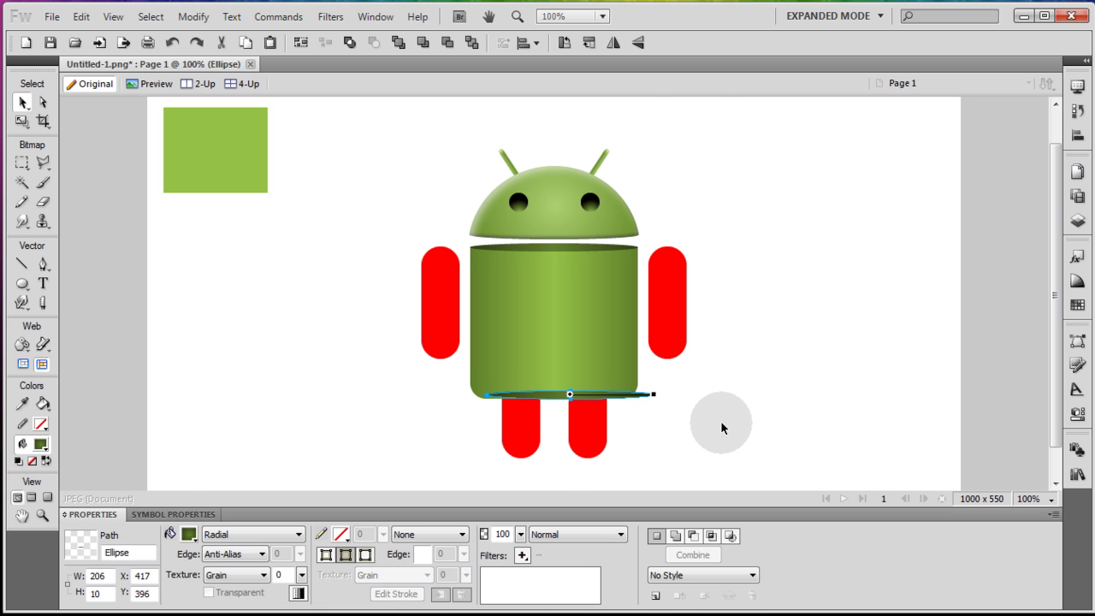
pyautogui.hotkey('ctrl', '=')
pyautogui.hotkey('ctrl', '=')
pyautogui.hotkey('ctrl', '=')
pyautogui.hotkey('ctrl', '=')
pyautogui.moveTo(490, 294)
pyautogui.mouseDown()
pyautogui.moveTo(513, 301)
pyautogui.moveTo(478, 307)
pyautogui.mouseUp()
# Step: Try nudging the copied ellipse to X 423, Y 405, just below the torso's lower edge
pyautogui.hotkey('shift', 'Right')
pyautogui.press('Right')
pyautogui.press('Down')
pyautogui.press('Down')
pyautogui.press('Down')
pyautogui.press('Down')
pyautogui.press('Down')
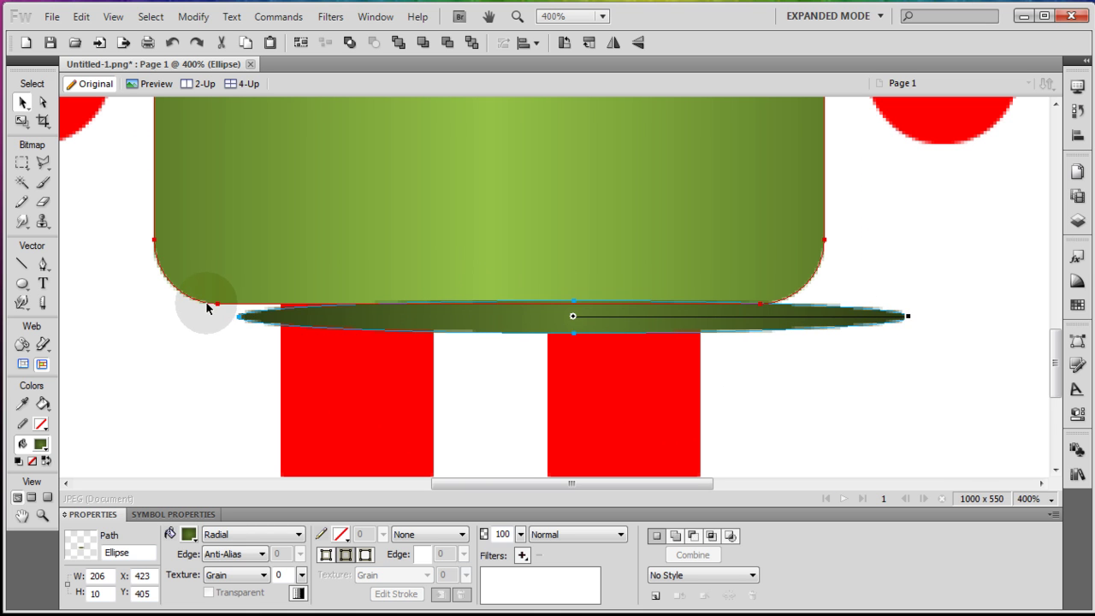
pyautogui.click(206, 307)
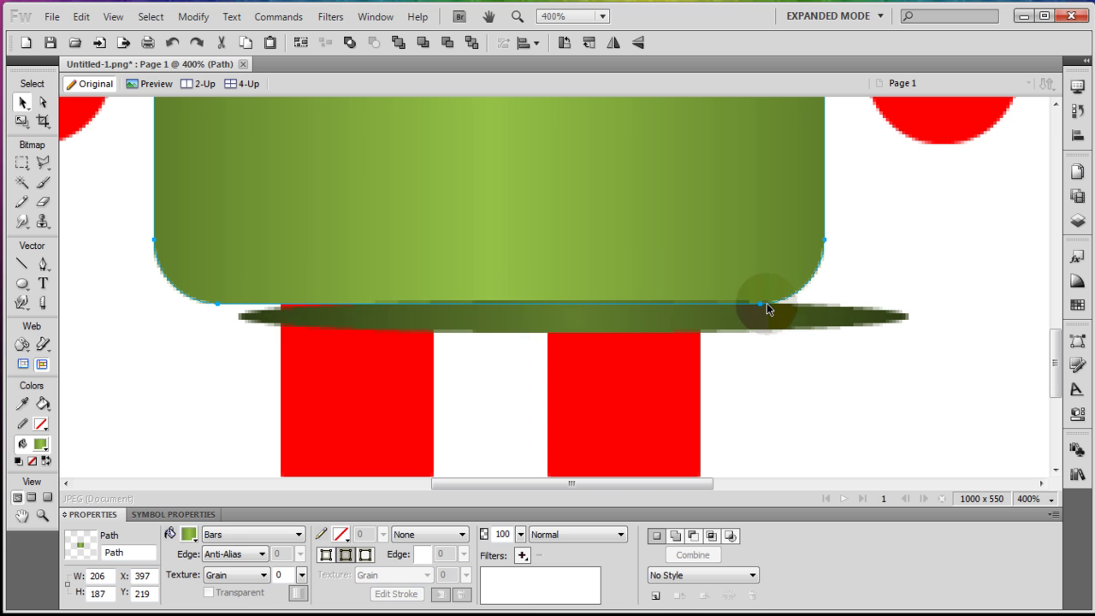
pyautogui.click(659, 323)
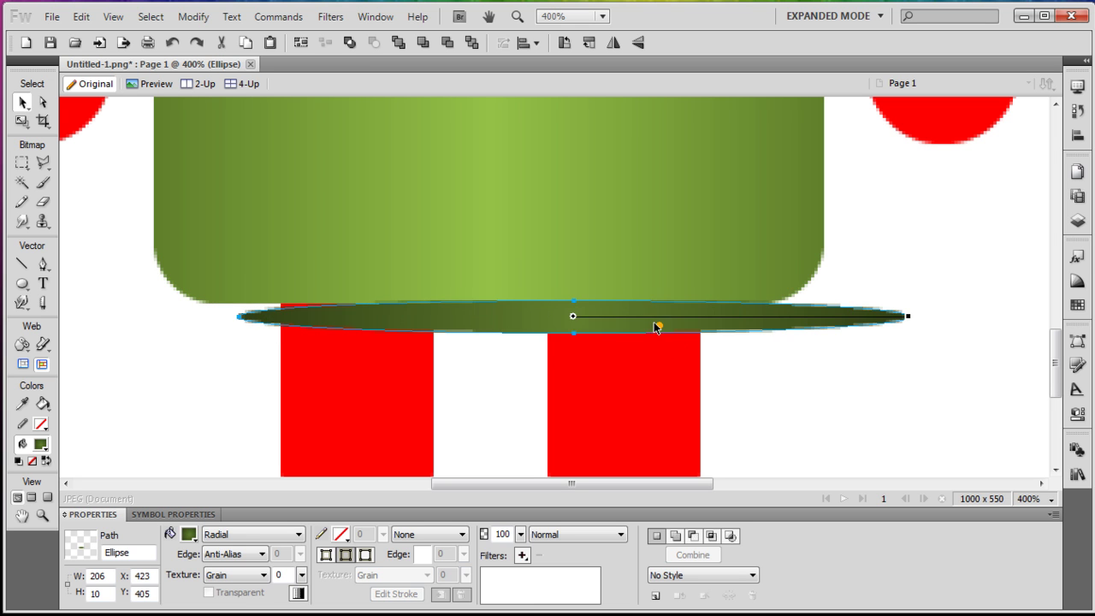
# Step: Undo the nudges of the copied ellipse
pyautogui.hotkey('ctrl', 'z')
pyautogui.hotkey('ctrl', 'z')
pyautogui.hotkey('ctrl', 'z')
pyautogui.hotkey('ctrl', 'z')
pyautogui.hotkey('ctrl', 'z')
pyautogui.hotkey('ctrl', 'z')
pyautogui.hotkey('ctrl', 'z')
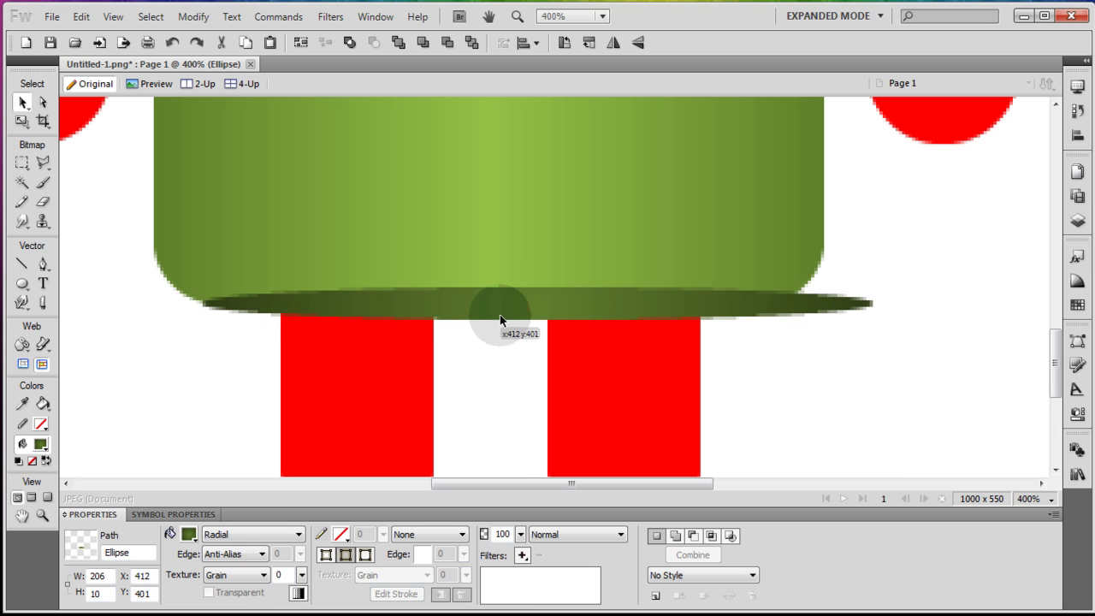
# Step: Position the copied ellipse at X 412, Y 400 so its left tip meets the torso's lower left corner
pyautogui.press('Down')
pyautogui.click(859, 361)
pyautogui.click(625, 313)
pyautogui.click(830, 396)
pyautogui.click(660, 306)
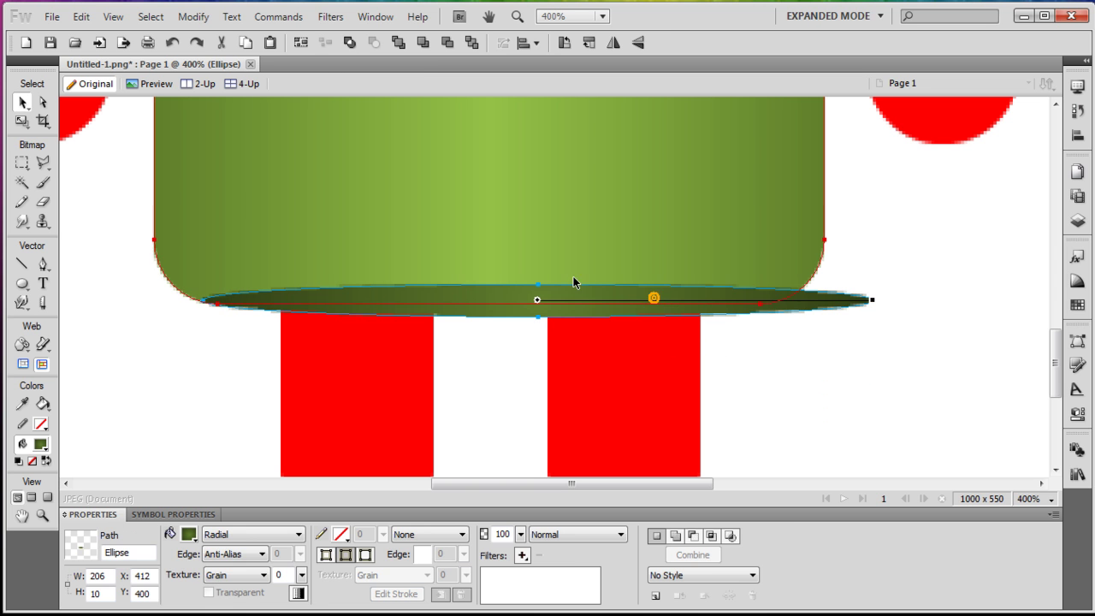
# Step: Scale the lower ellipse to a width of about 176 px so its right tip meets the torso's lower right corner
pyautogui.click(23, 121)
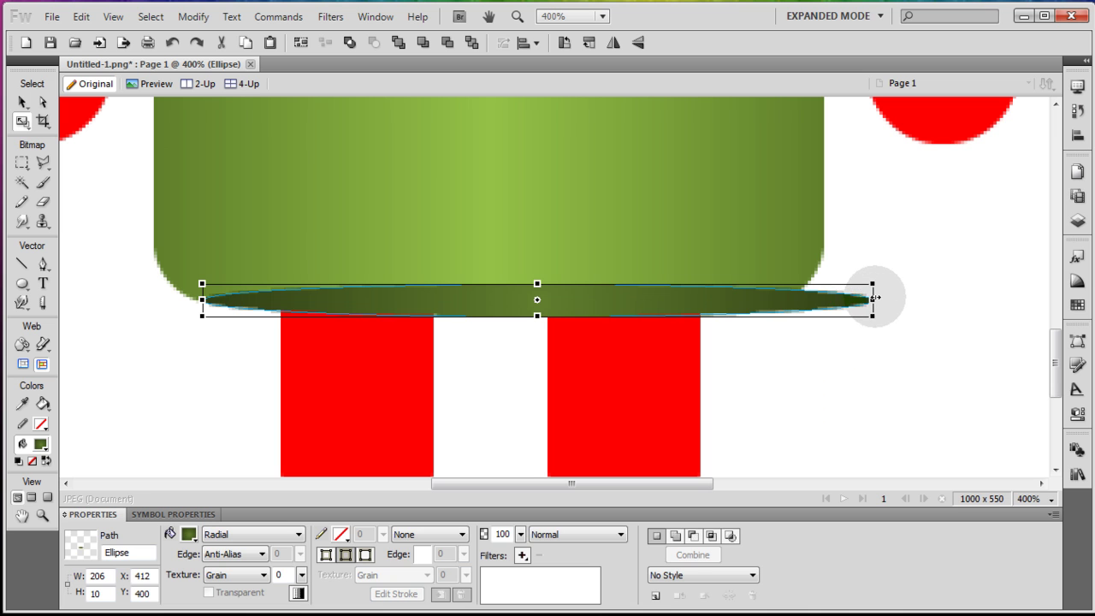
pyautogui.moveTo(872, 299); pyautogui.dragTo(774, 299)
pyautogui.click(22, 102)
pyautogui.click(148, 346)
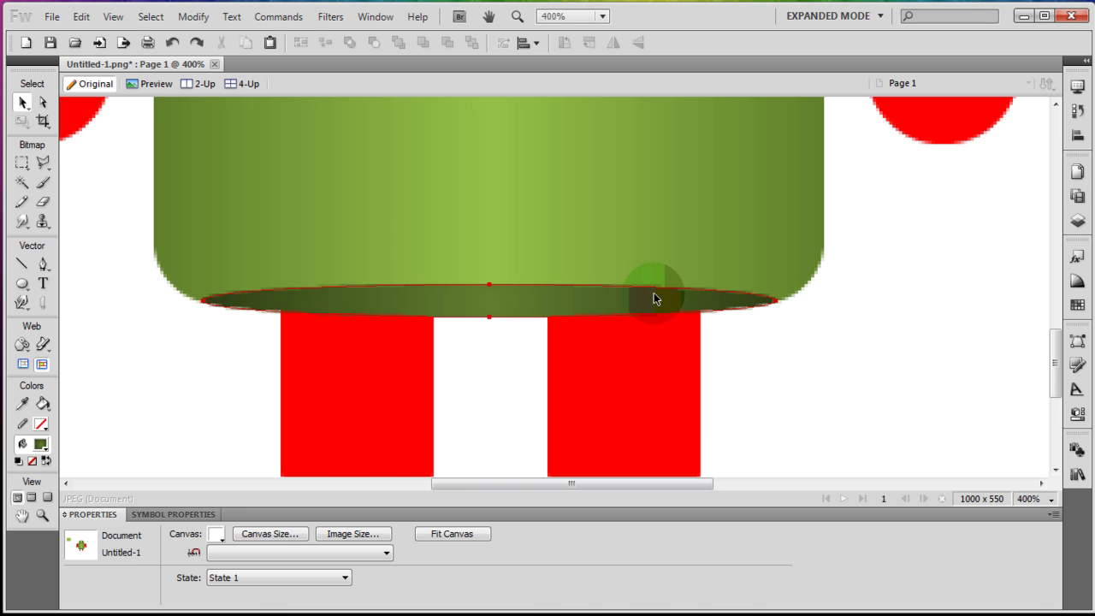
pyautogui.hotkey('ctrl', '-')
pyautogui.hotkey('ctrl', '-')
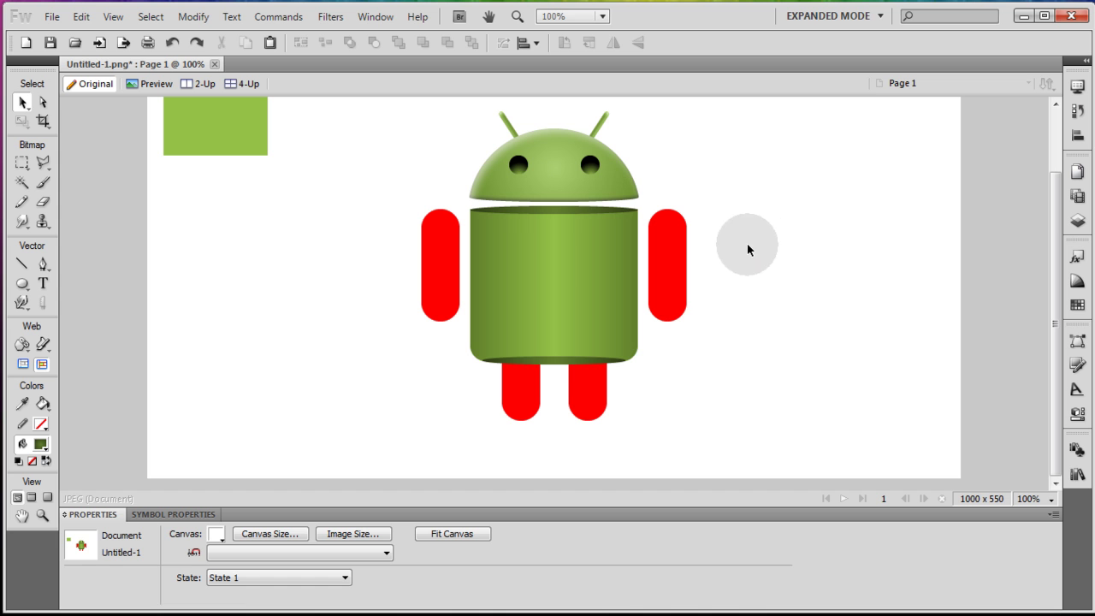
pyautogui.click(552, 360)
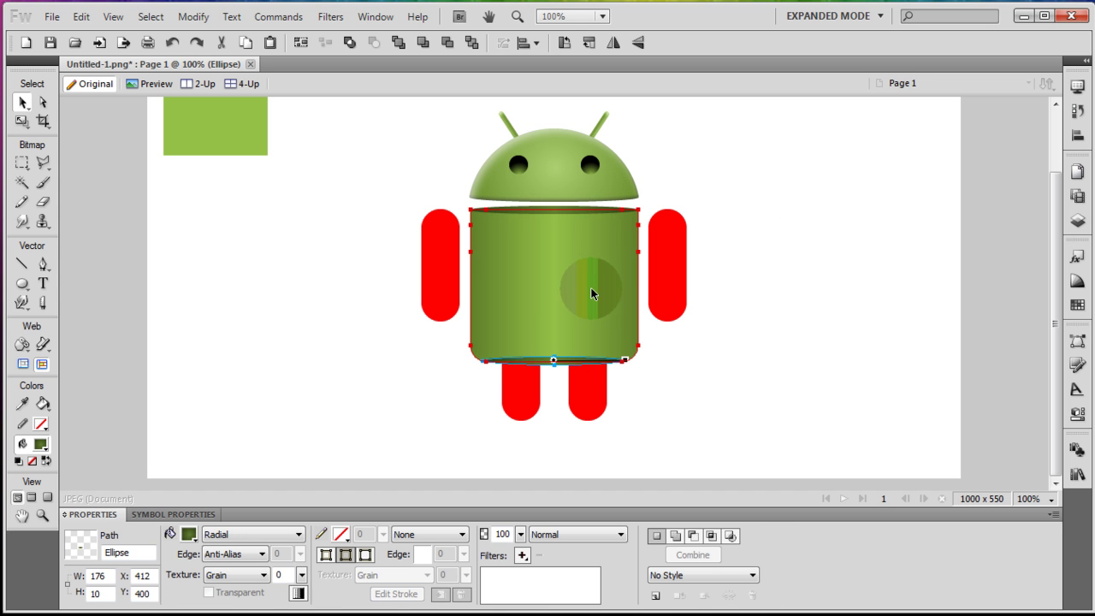
pyautogui.click(585, 236)
pyautogui.moveTo(617, 357); pyautogui.dragTo(741, 385)
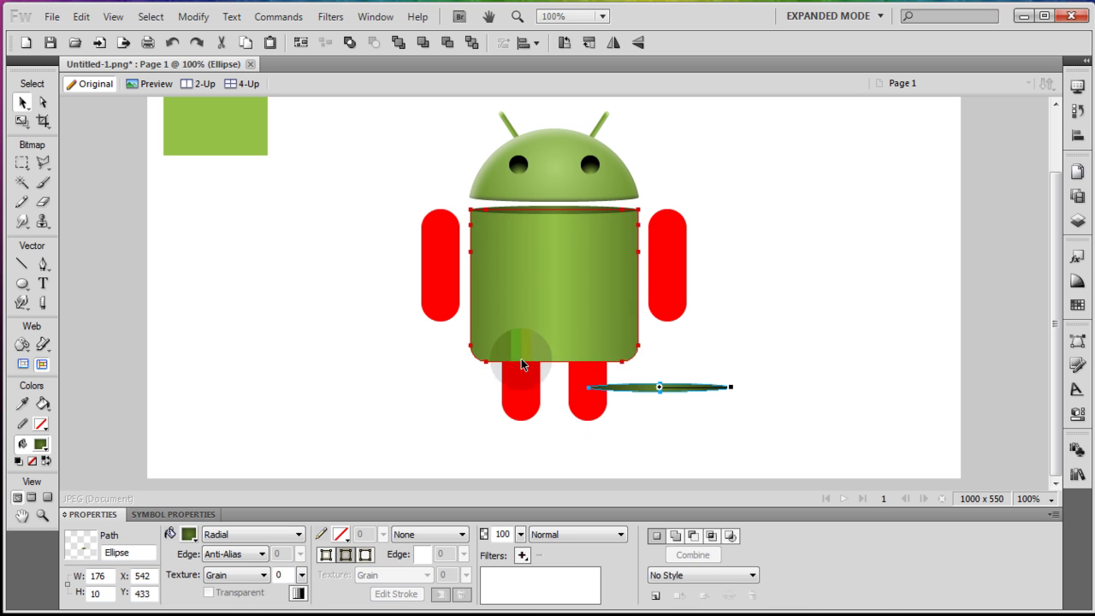
pyautogui.hotkey('ctrl', 'z')
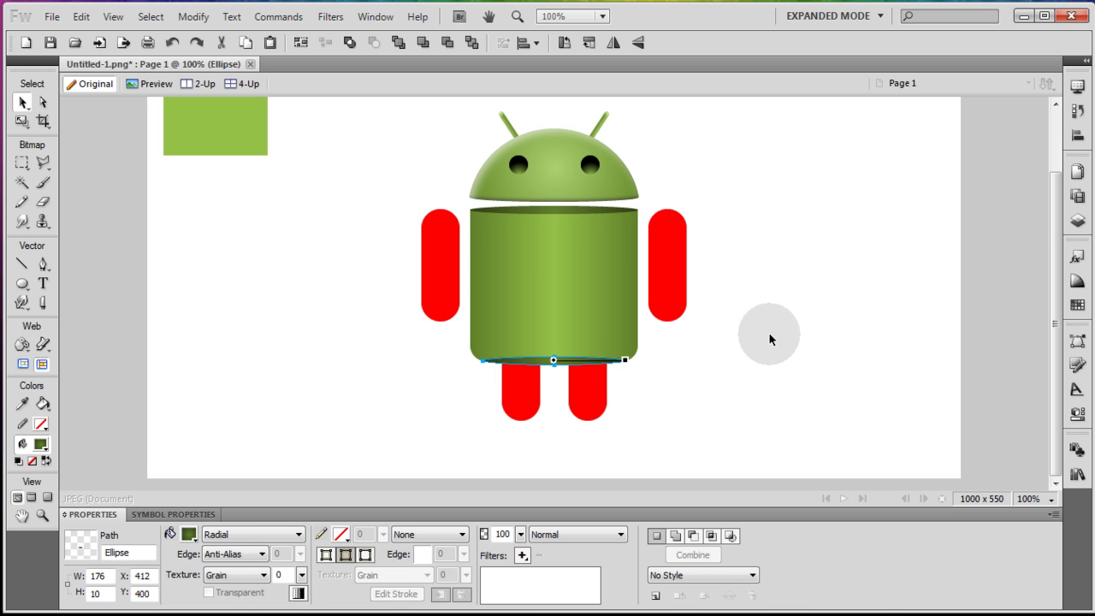
# Step: Combine the lower ellipse and the torso into one path with Union
pyautogui.click(727, 359)
pyautogui.click(577, 363)
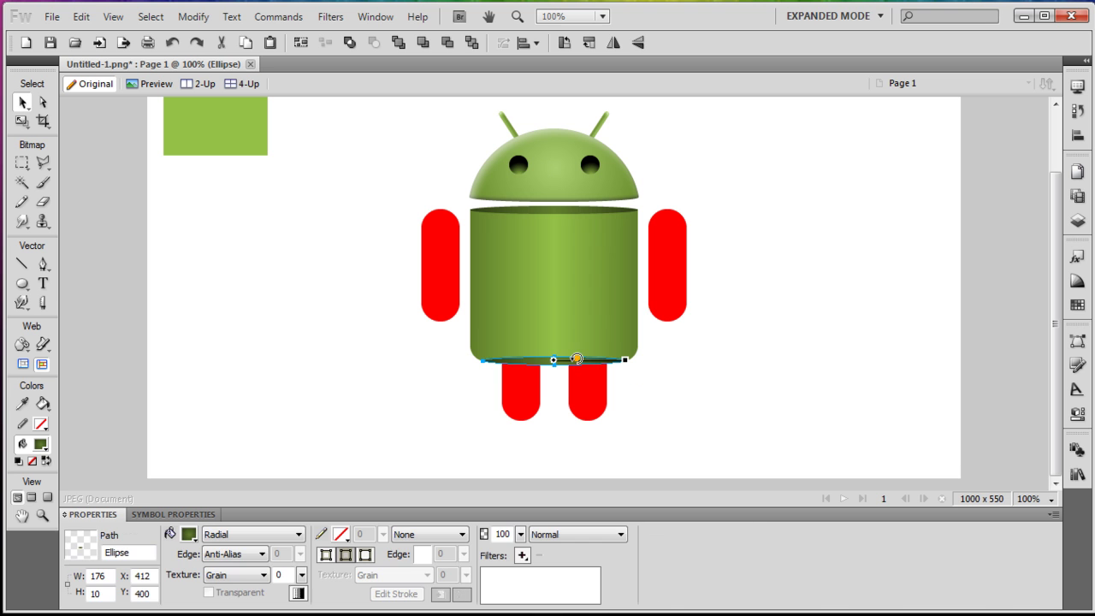
pyautogui.keyDown('shift'); pyautogui.click(594, 293); pyautogui.keyUp('shift')
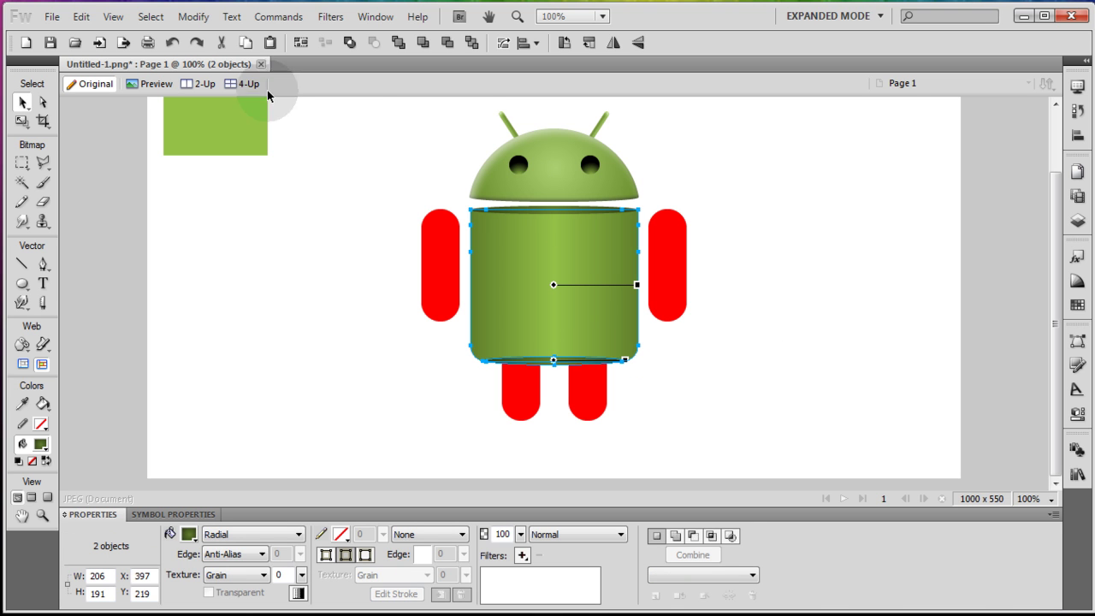
pyautogui.click(191, 16)
pyautogui.moveTo(253, 325)
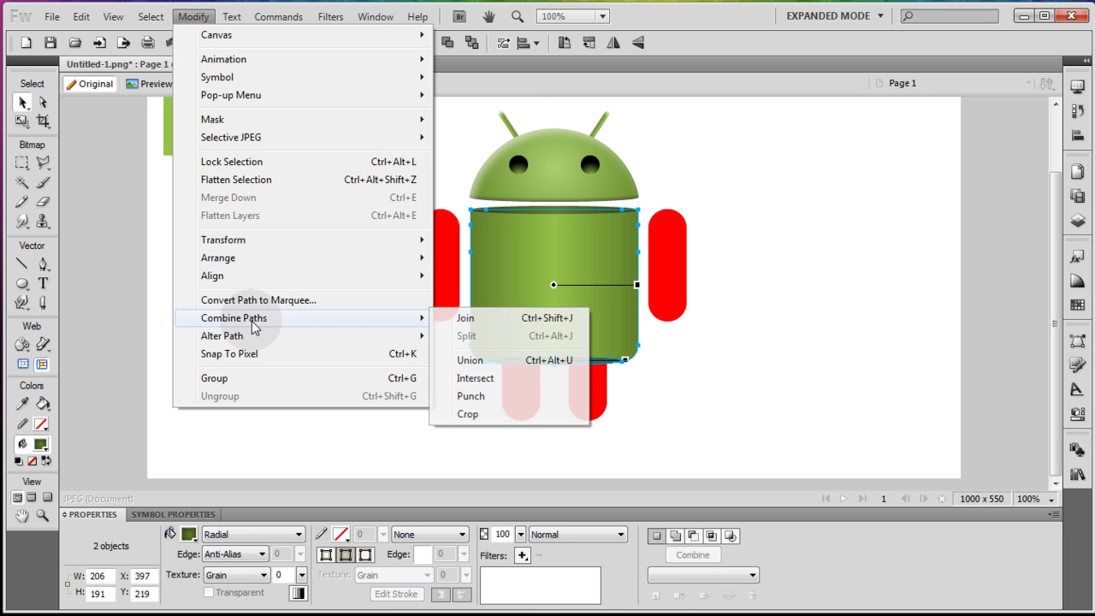
pyautogui.click(479, 361)
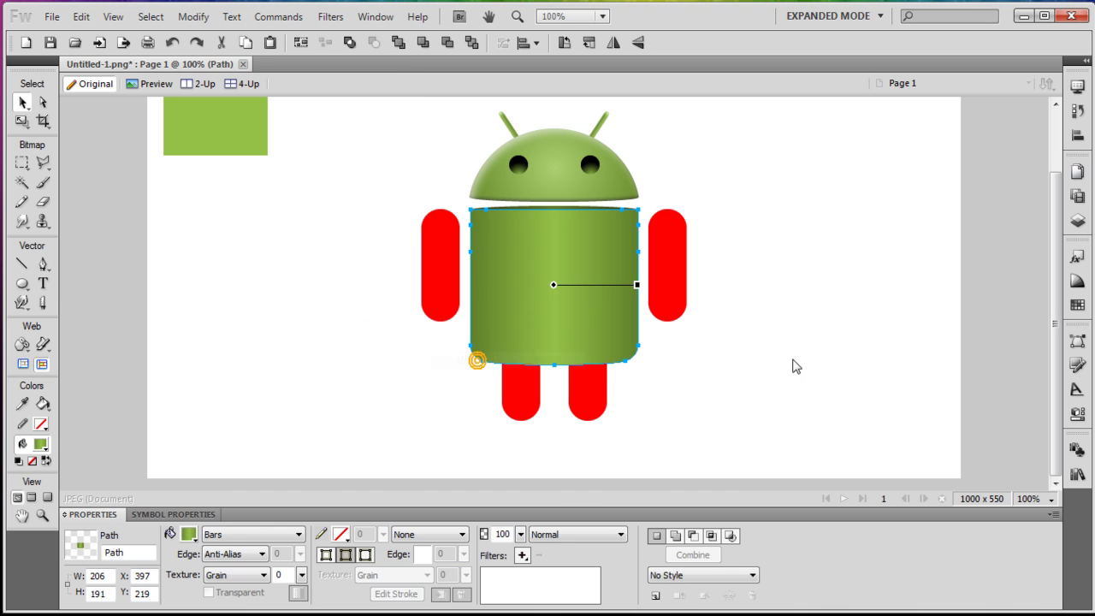
pyautogui.click(815, 353)
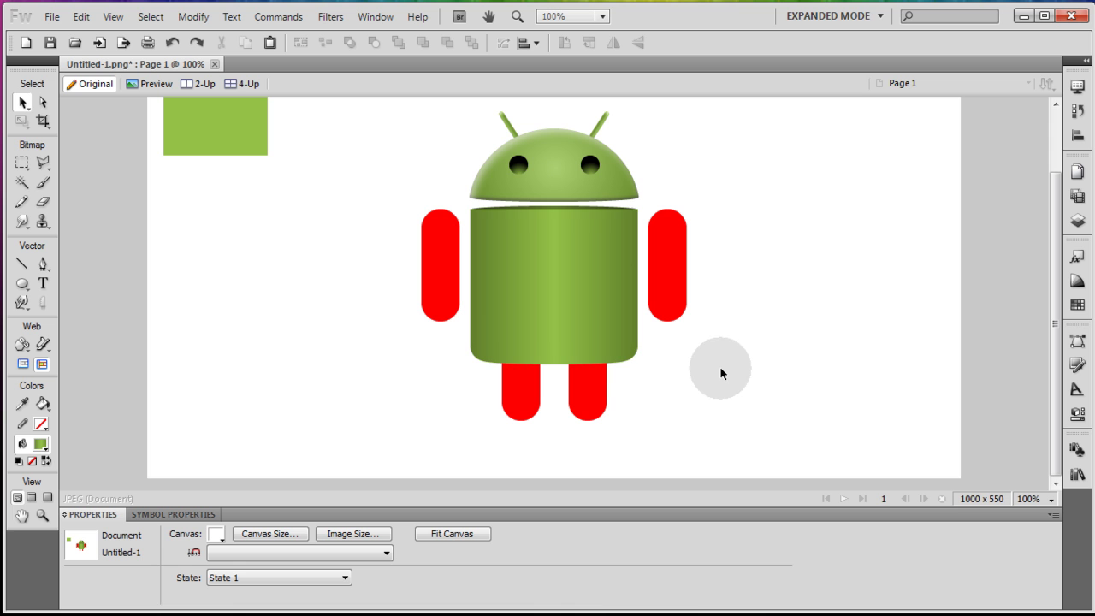
# Step: Add a white drop shadow to the thin ellipse forming the torso's upper surface
pyautogui.click(597, 205)
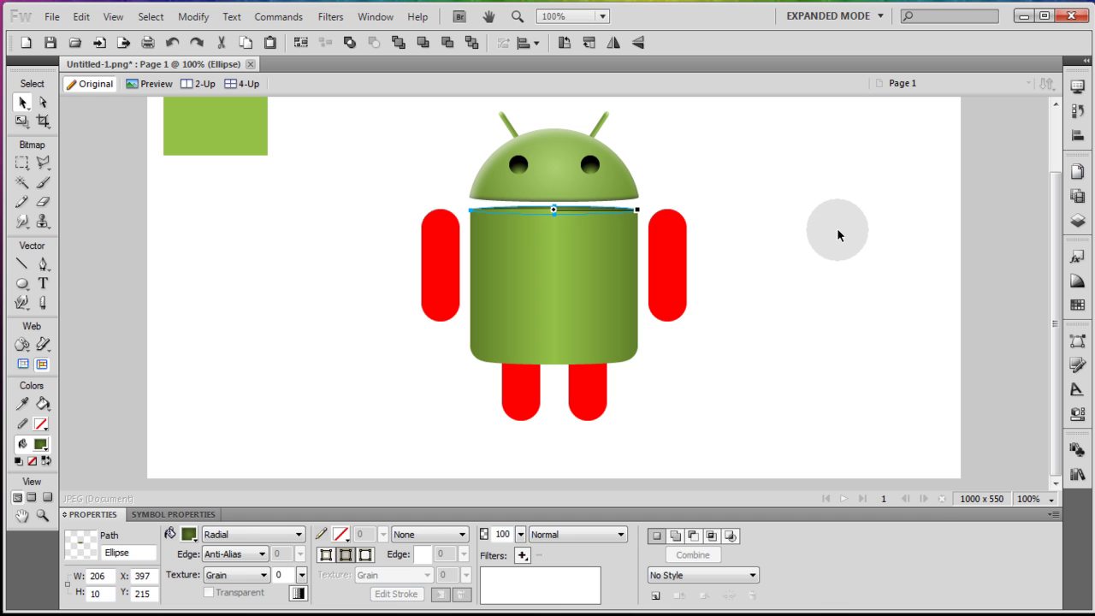
pyautogui.click(777, 223)
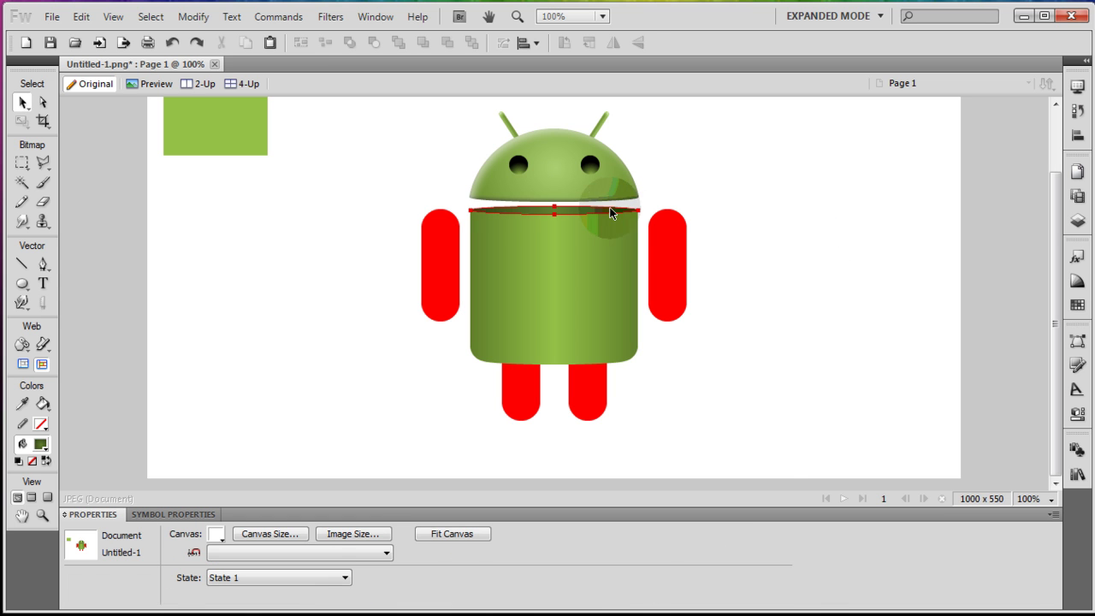
pyautogui.click(610, 213)
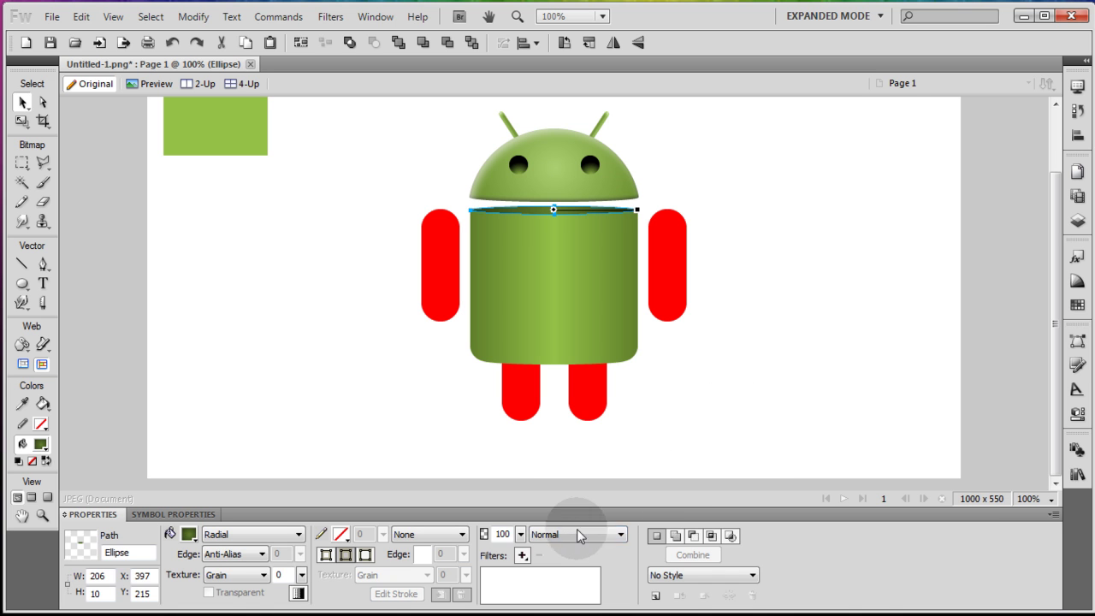
pyautogui.click(523, 556)
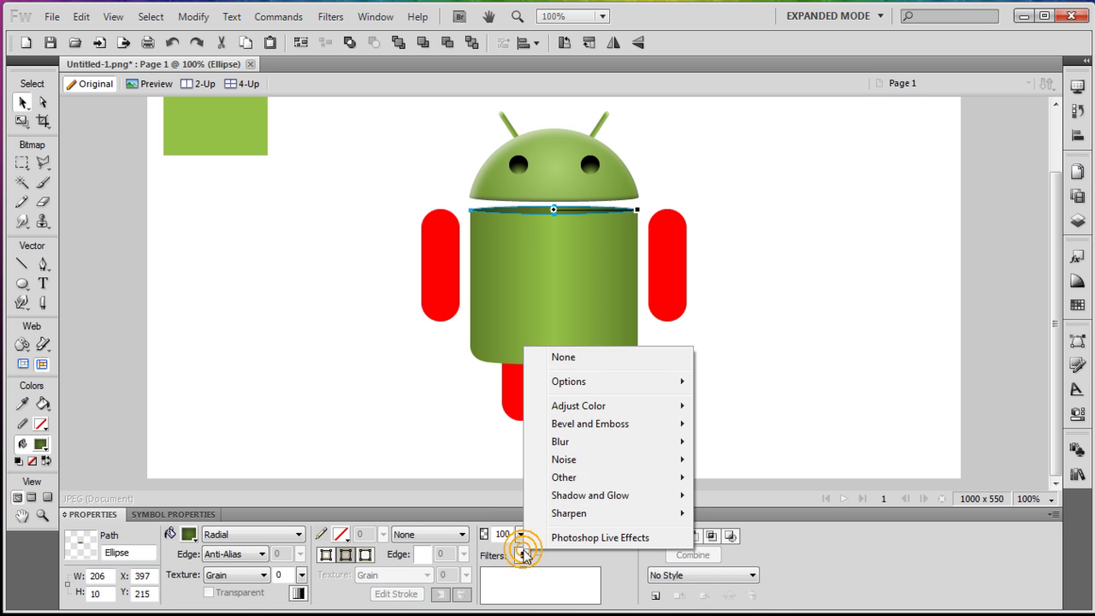
pyautogui.moveTo(604, 497)
pyautogui.click(735, 496)
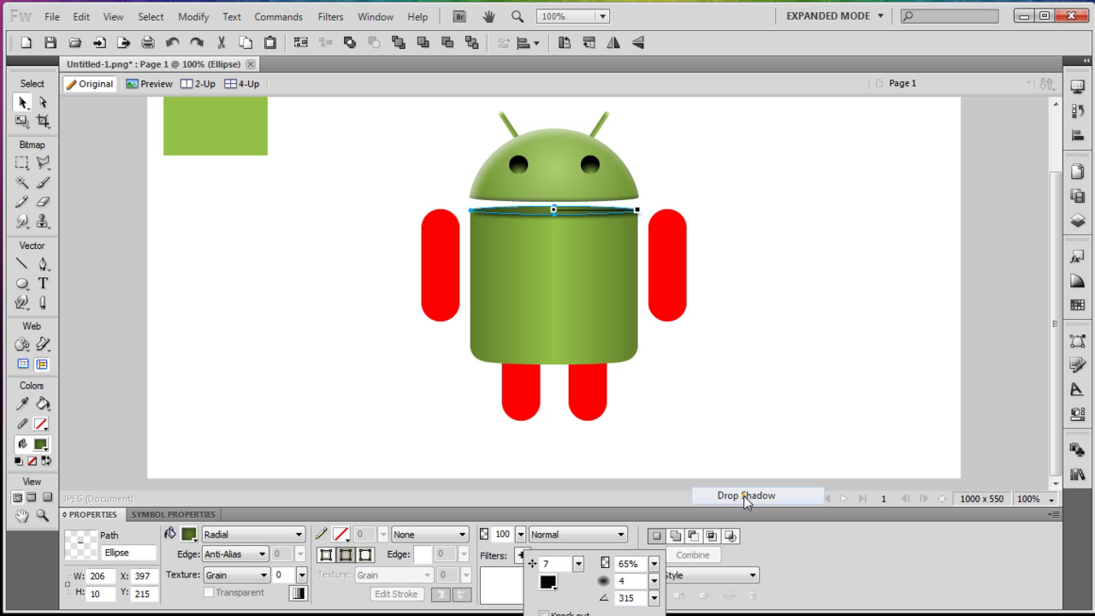
pyautogui.click(552, 585)
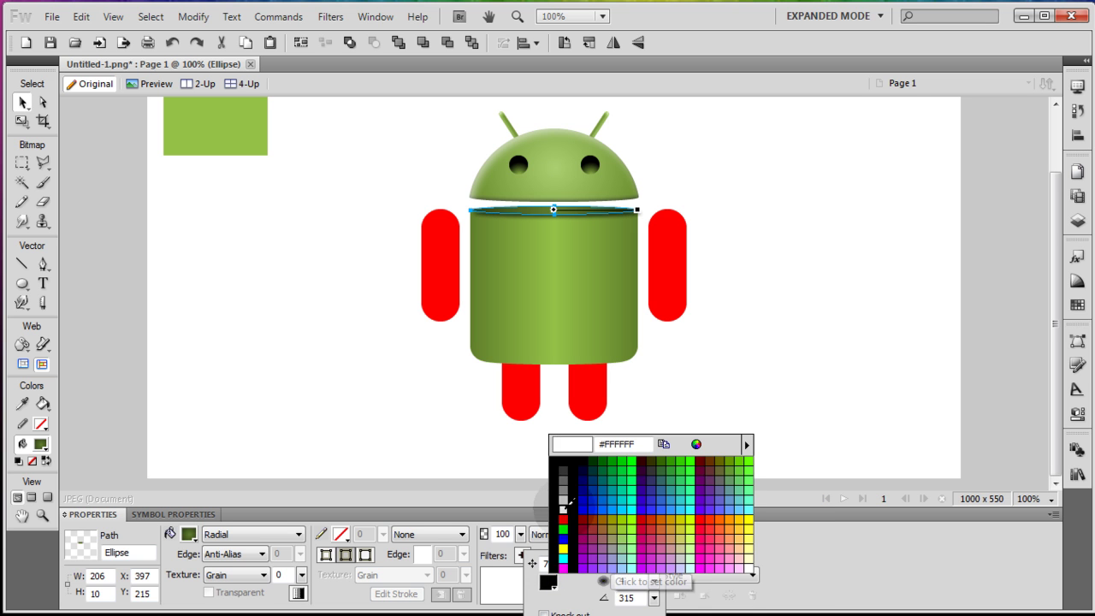
pyautogui.click(557, 498)
# Step: Set the ellipse's drop shadow distance to 4 and its angle to 270
pyautogui.click(581, 565)
pyautogui.moveTo(580, 571); pyautogui.dragTo(583, 569)
pyautogui.click(654, 597)
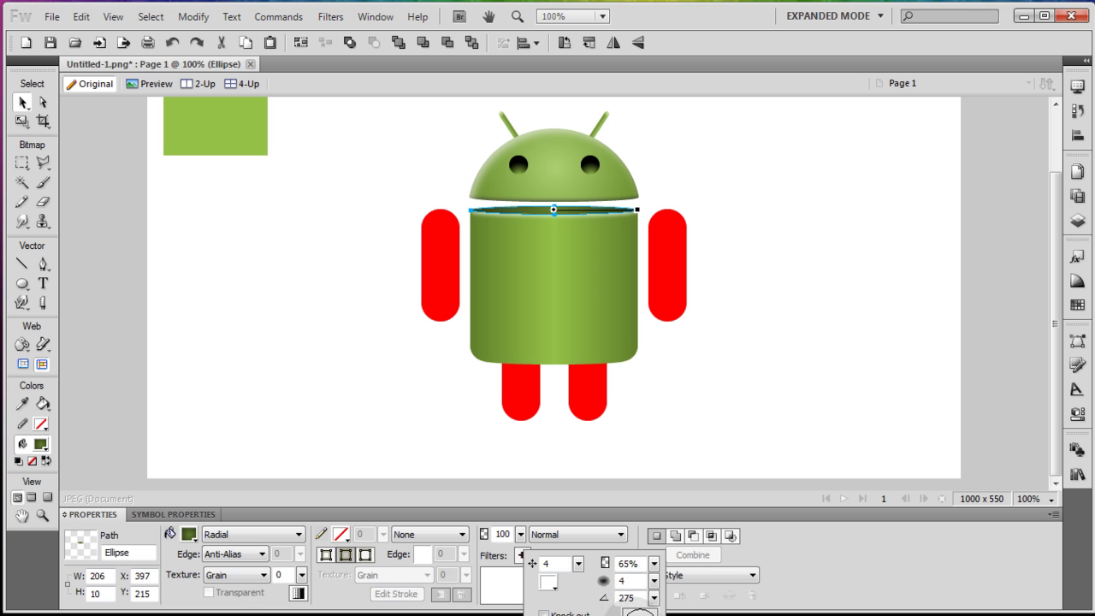
pyautogui.click(631, 597)
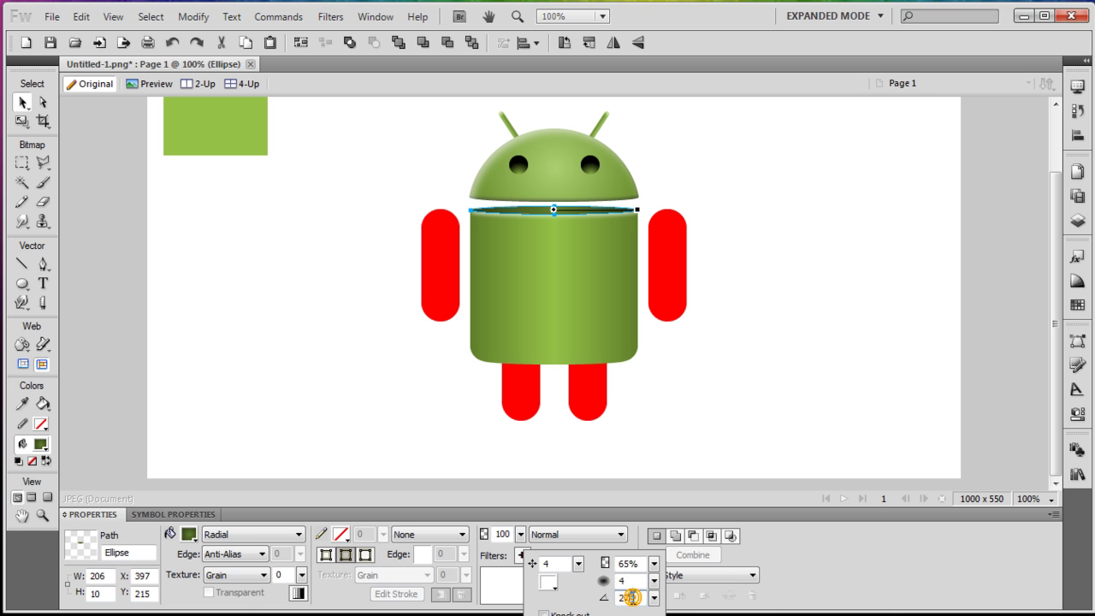
pyautogui.moveTo(623, 597); pyautogui.dragTo(623, 599)
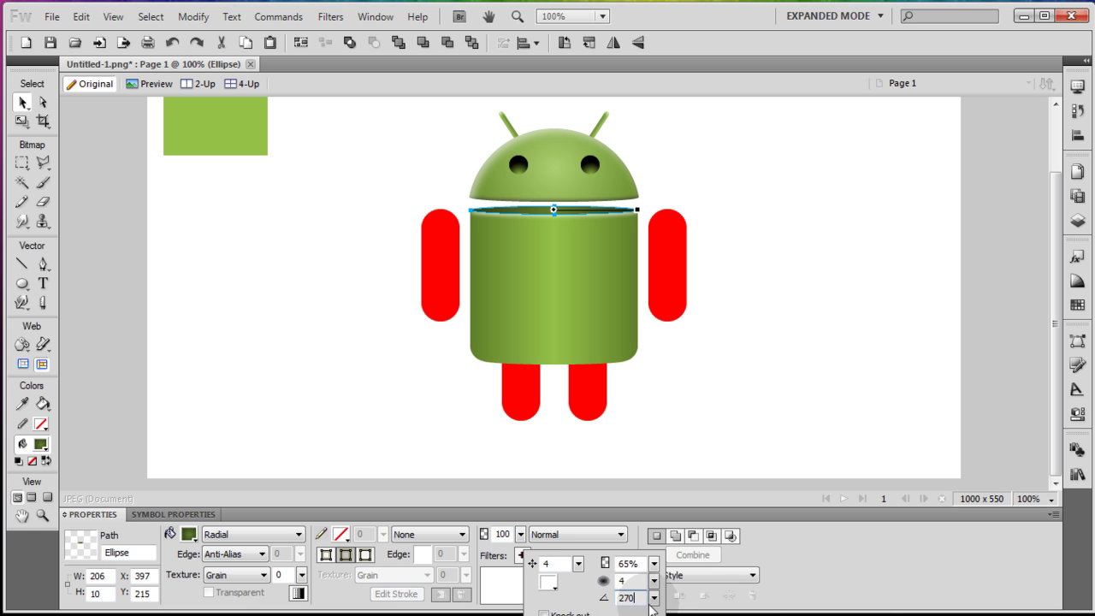
pyautogui.press('Return')
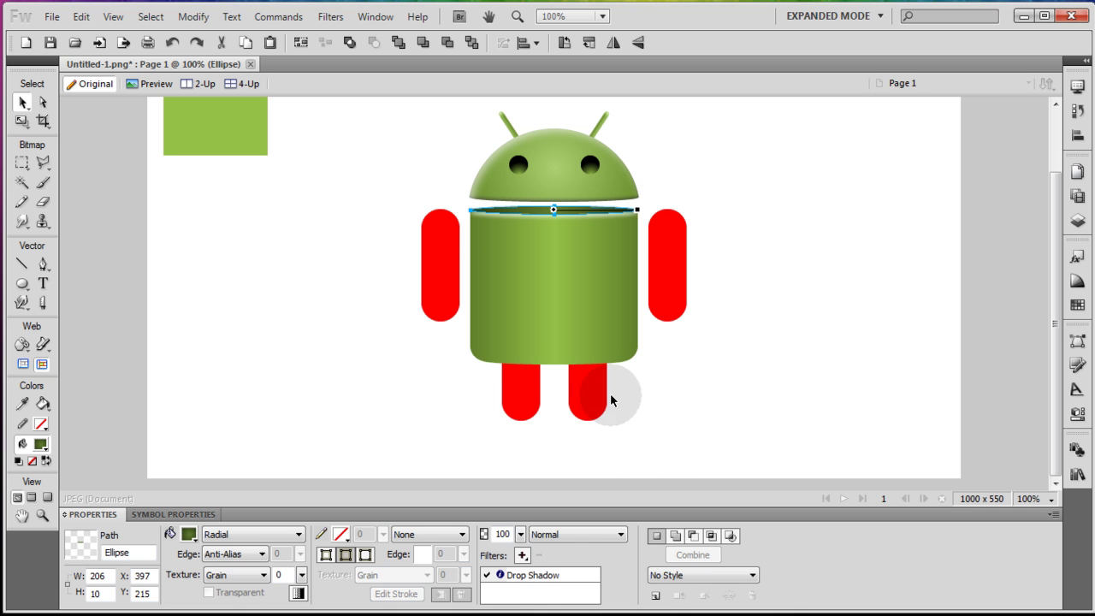
# Step: Set the ellipse's drop shadow opacity to 29% and its softness to 3
pyautogui.click(547, 576)
pyautogui.doubleClick(547, 575)
pyautogui.click(625, 597)
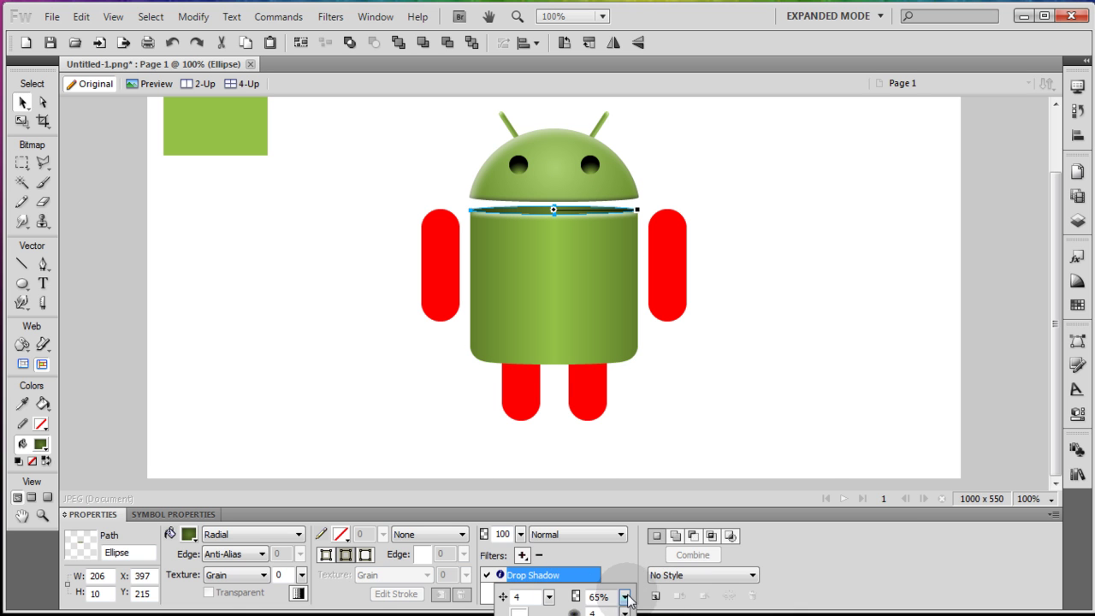
pyautogui.moveTo(625, 612); pyautogui.dragTo(625, 607)
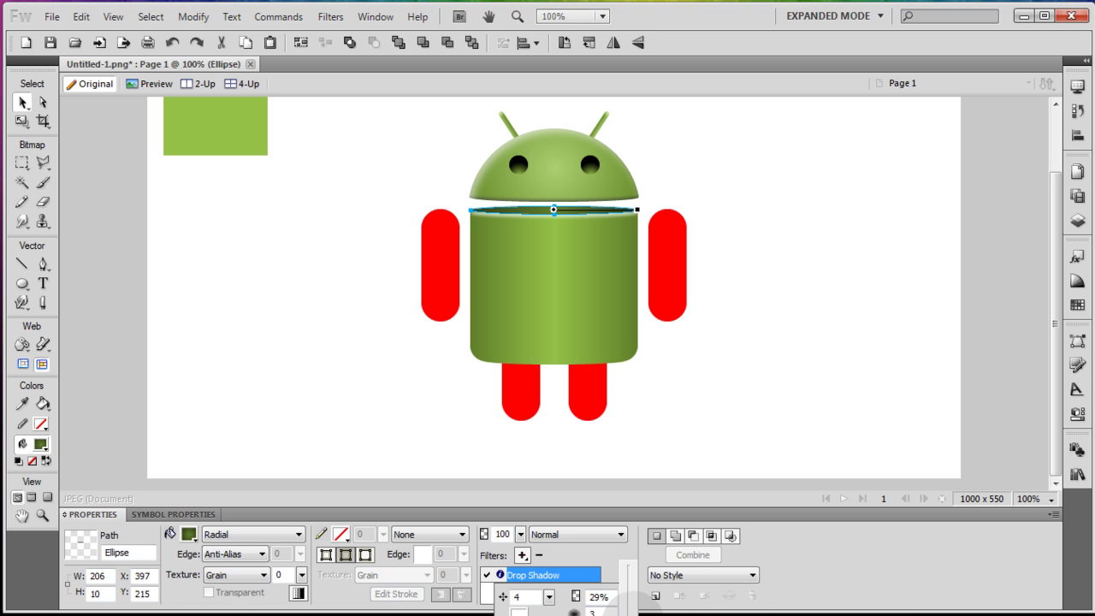
pyautogui.click(728, 415)
pyautogui.click(577, 213)
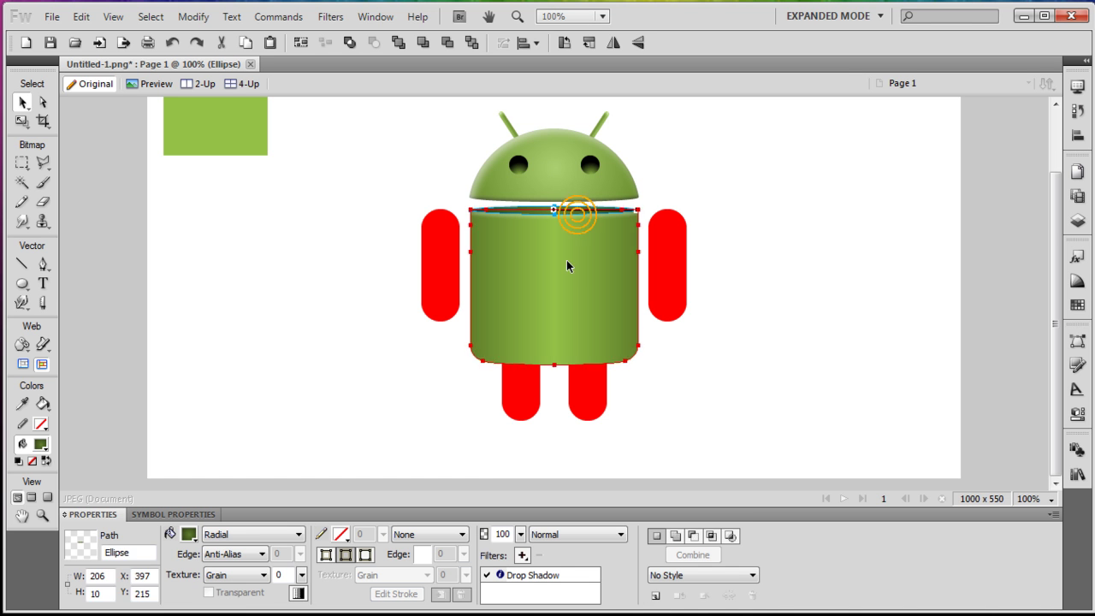
pyautogui.click(86, 592)
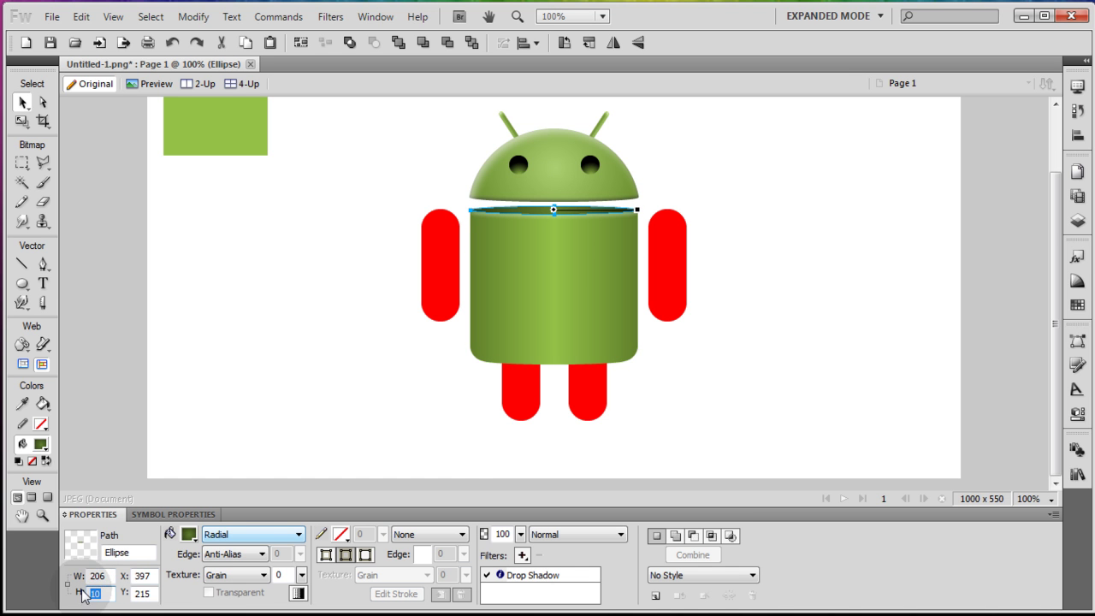
pyautogui.click(705, 380)
pyautogui.click(555, 210)
pyautogui.click(782, 258)
# Step: Select both arms and both legs and apply a Bars gradient fill to them
pyautogui.click(675, 255)
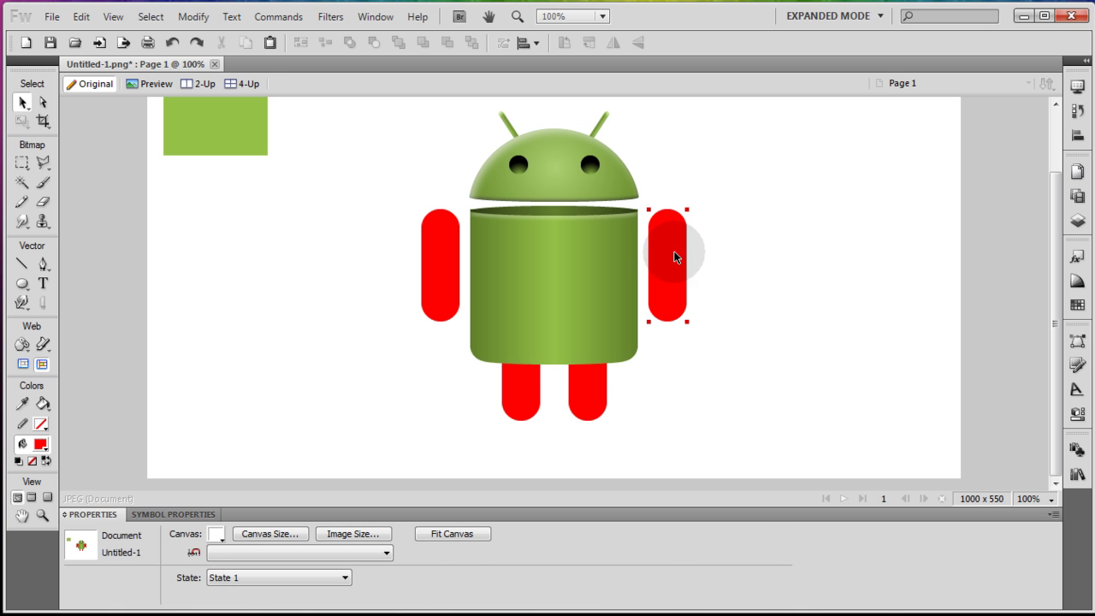
pyautogui.keyDown('shift'); pyautogui.click(431, 270); pyautogui.keyUp('shift')
pyautogui.keyDown('shift'); pyautogui.click(510, 395); pyautogui.keyUp('shift')
pyautogui.keyDown('shift'); pyautogui.click(596, 390); pyautogui.keyUp('shift')
pyautogui.click(289, 534)
pyautogui.moveTo(261, 603)
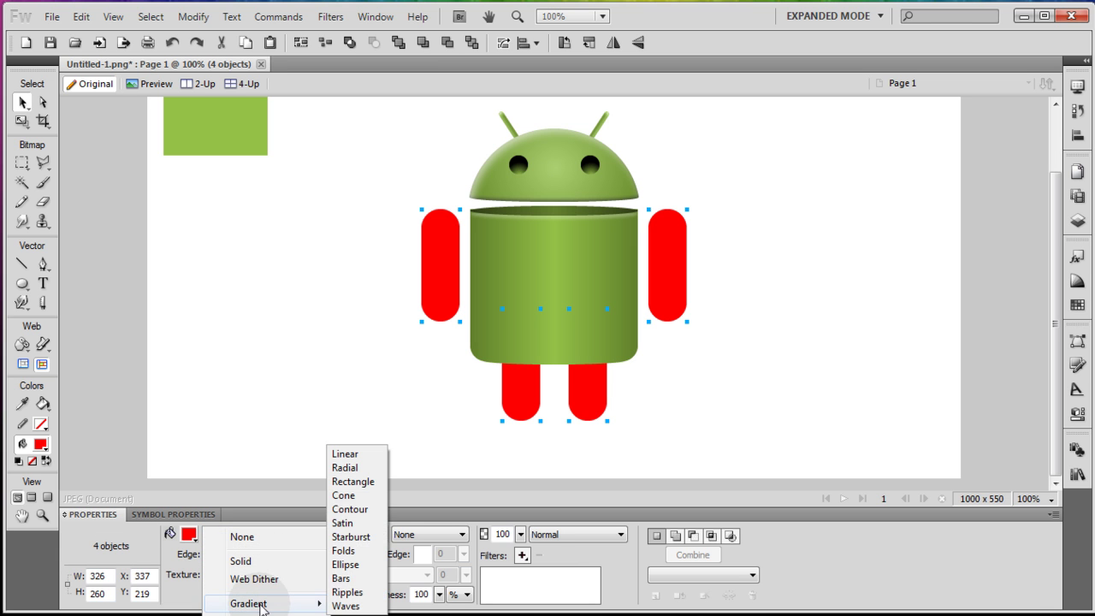
pyautogui.click(342, 578)
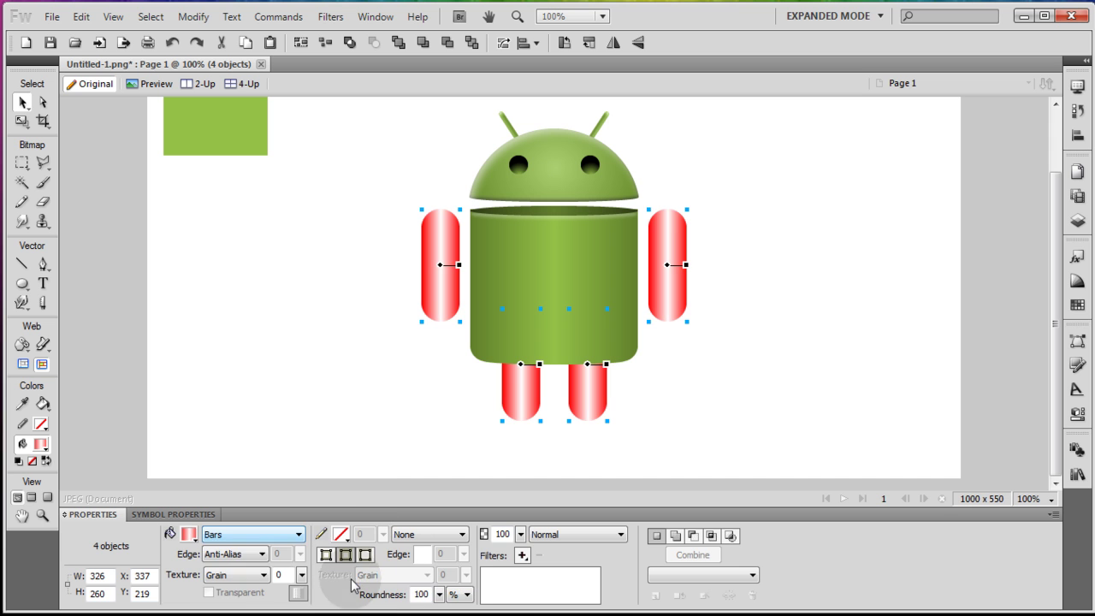
# Step: Sample the torso's light middle green and dark edge green as the centre and outer colours of the limbs' gradient
pyautogui.click(189, 533)
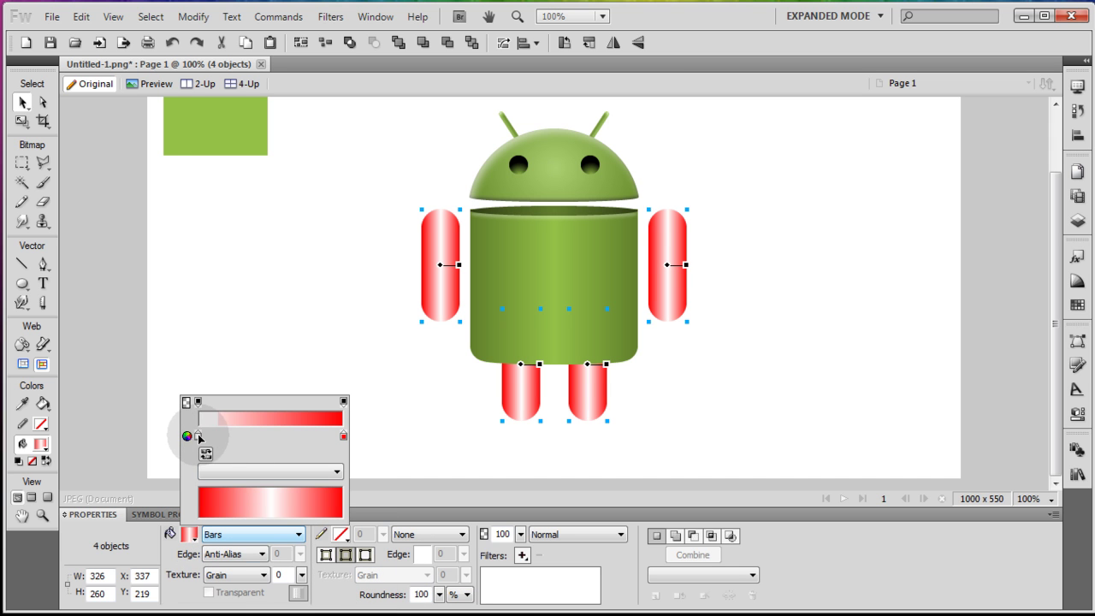
pyautogui.click(199, 437)
pyautogui.click(558, 236)
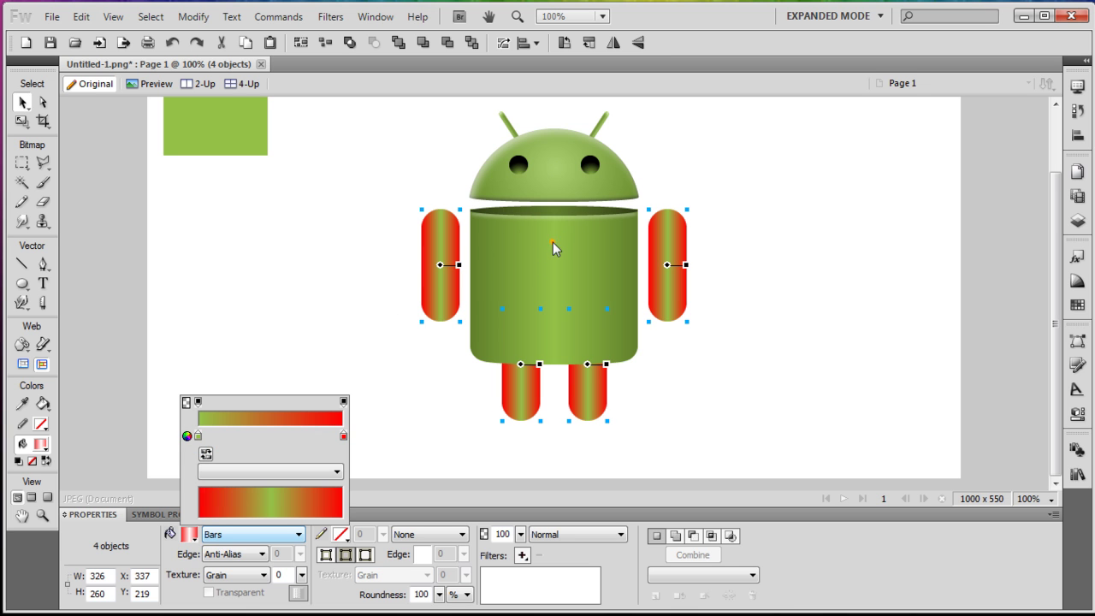
pyautogui.click(343, 438)
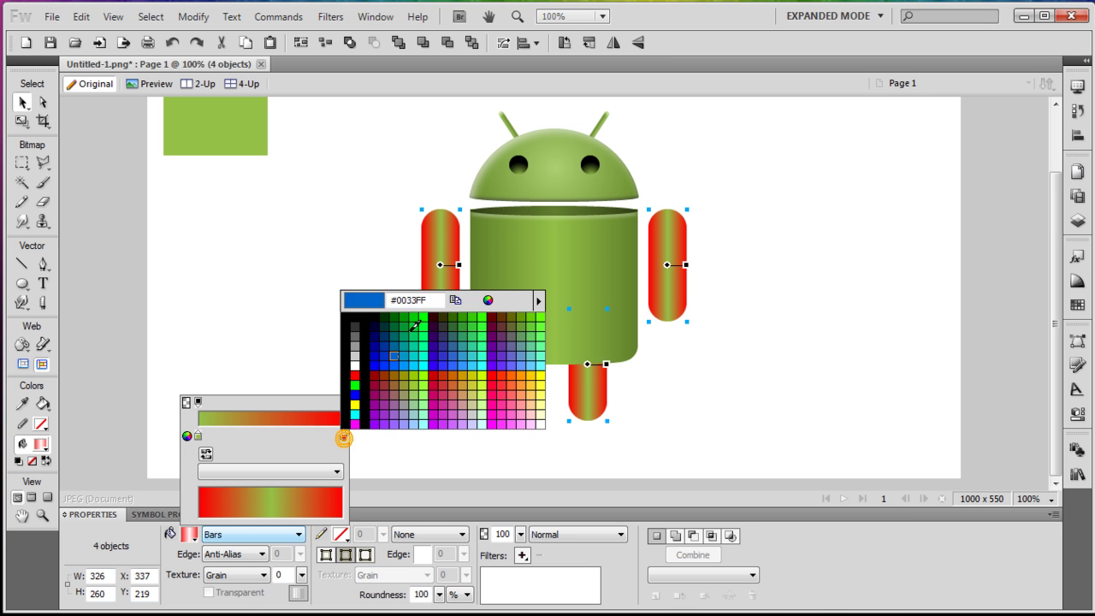
pyautogui.click(480, 223)
# Step: Darken the centre green of the gradient fill on both arms and both legs slightly
pyautogui.click(689, 262)
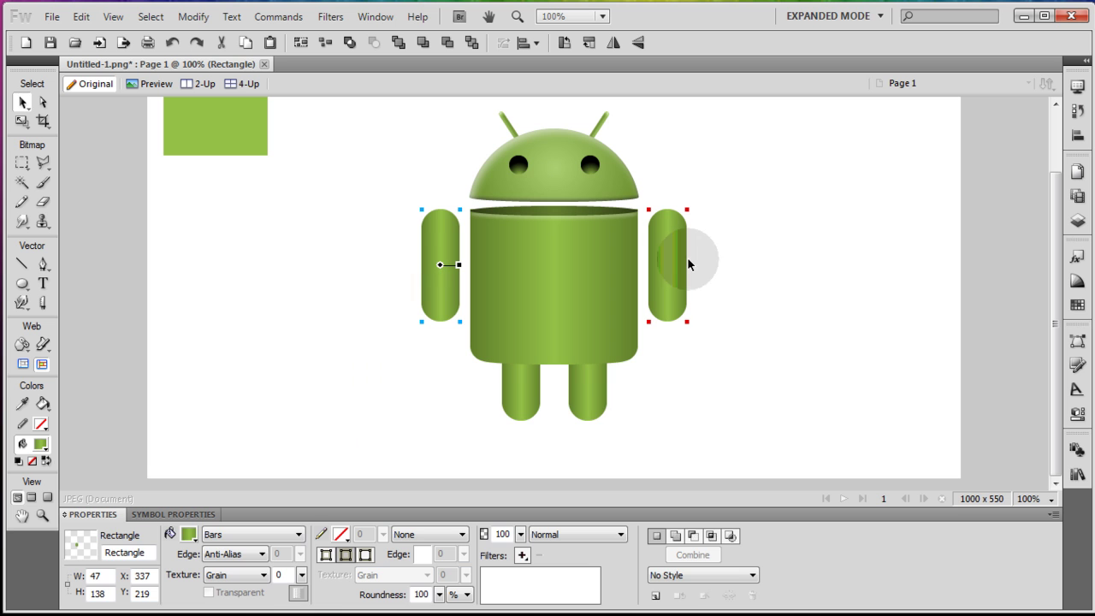
pyautogui.keyDown('shift'); pyautogui.click(606, 402); pyautogui.keyUp('shift')
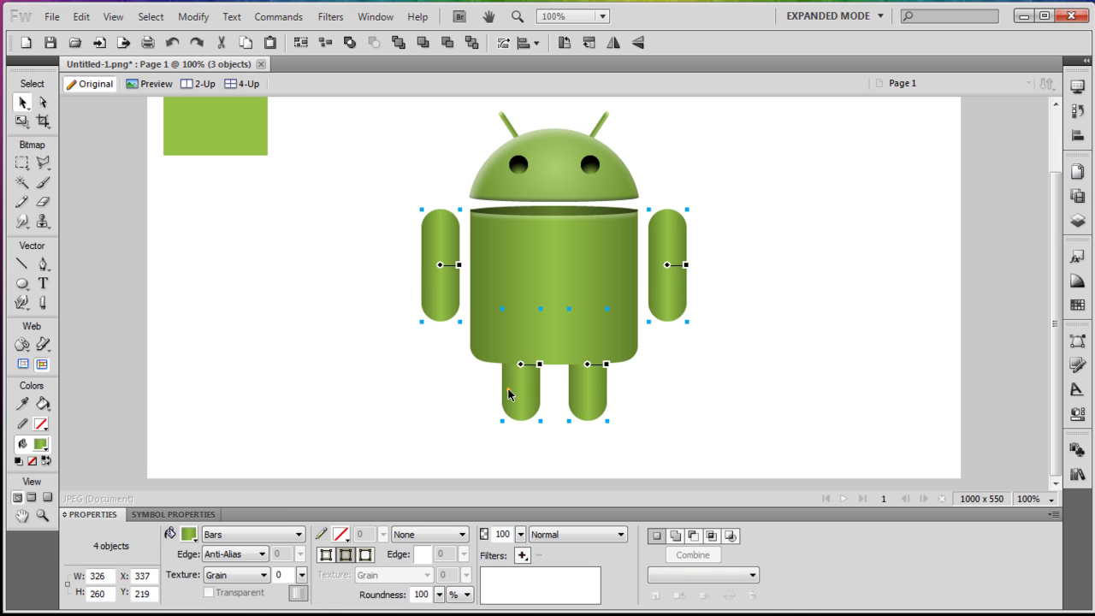
pyautogui.click(188, 533)
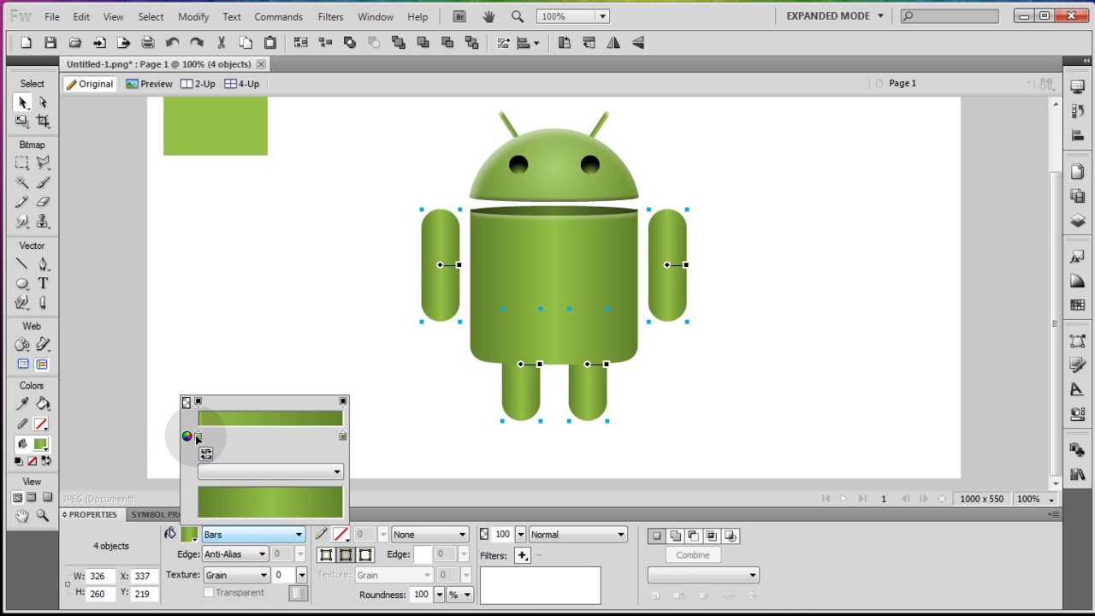
pyautogui.click(198, 435)
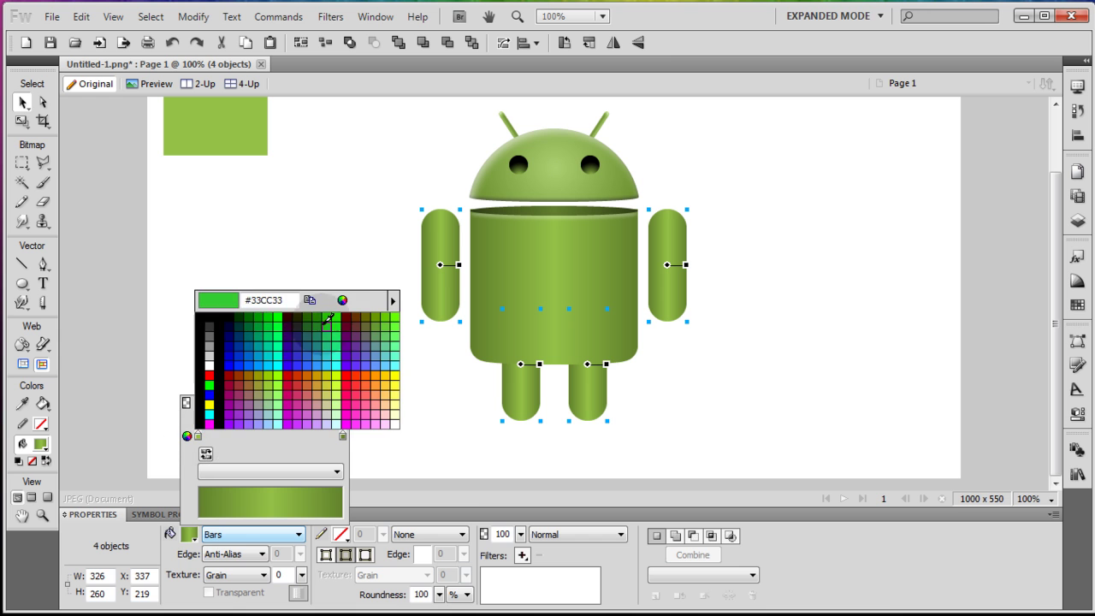
pyautogui.click(342, 296)
pyautogui.moveTo(469, 332); pyautogui.dragTo(468, 341)
pyautogui.click(151, 475)
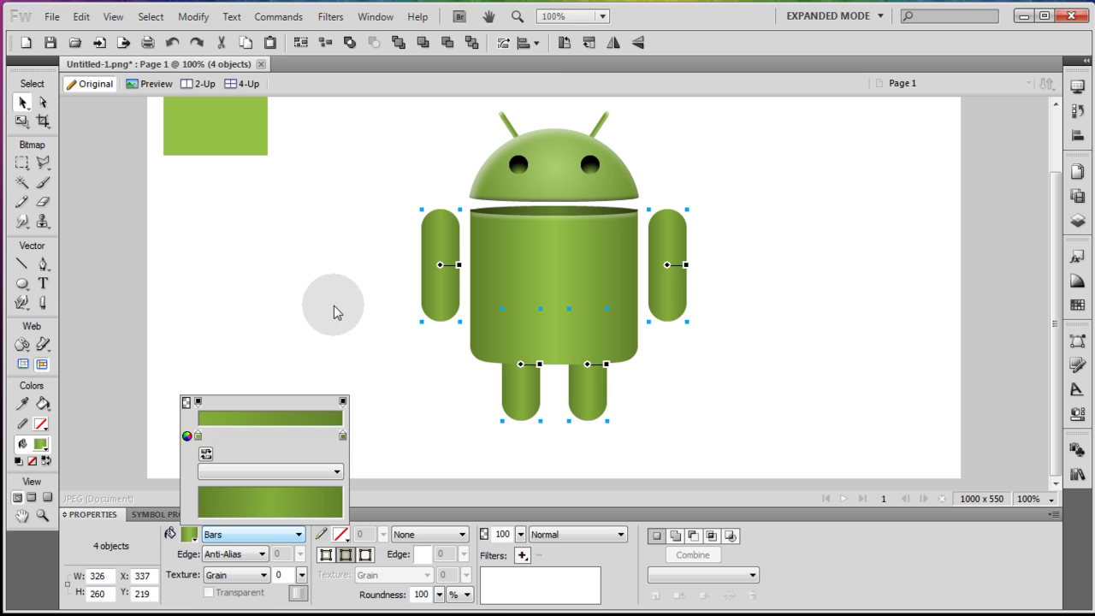
pyautogui.click(334, 305)
pyautogui.click(333, 308)
pyautogui.click(451, 266)
pyautogui.keyDown('shift'); pyautogui.click(673, 250); pyautogui.keyUp('shift')
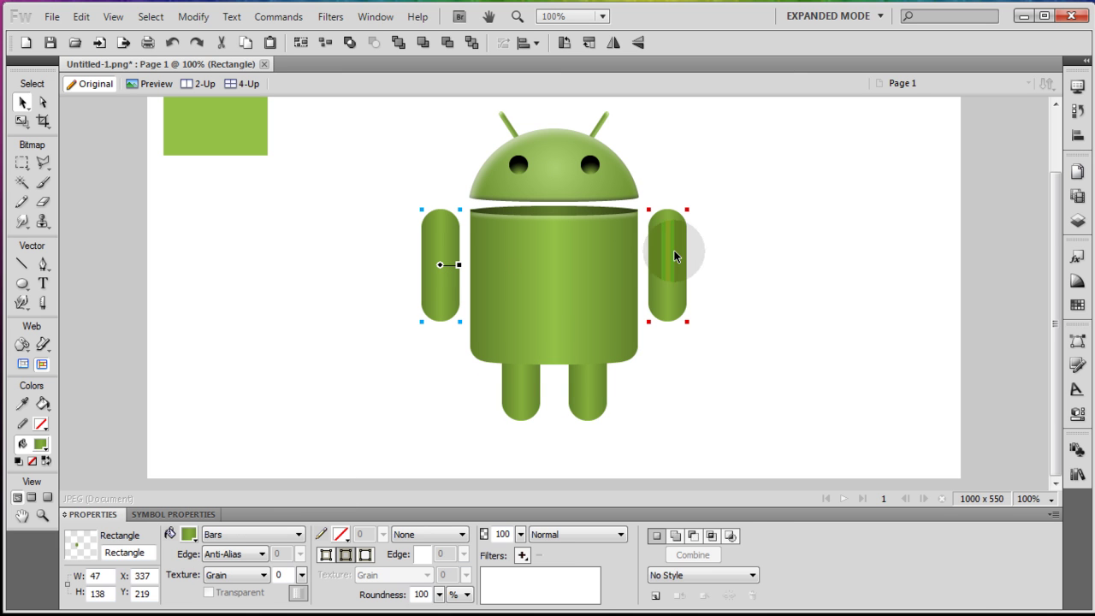
pyautogui.keyDown('shift'); pyautogui.click(596, 392); pyautogui.keyUp('shift')
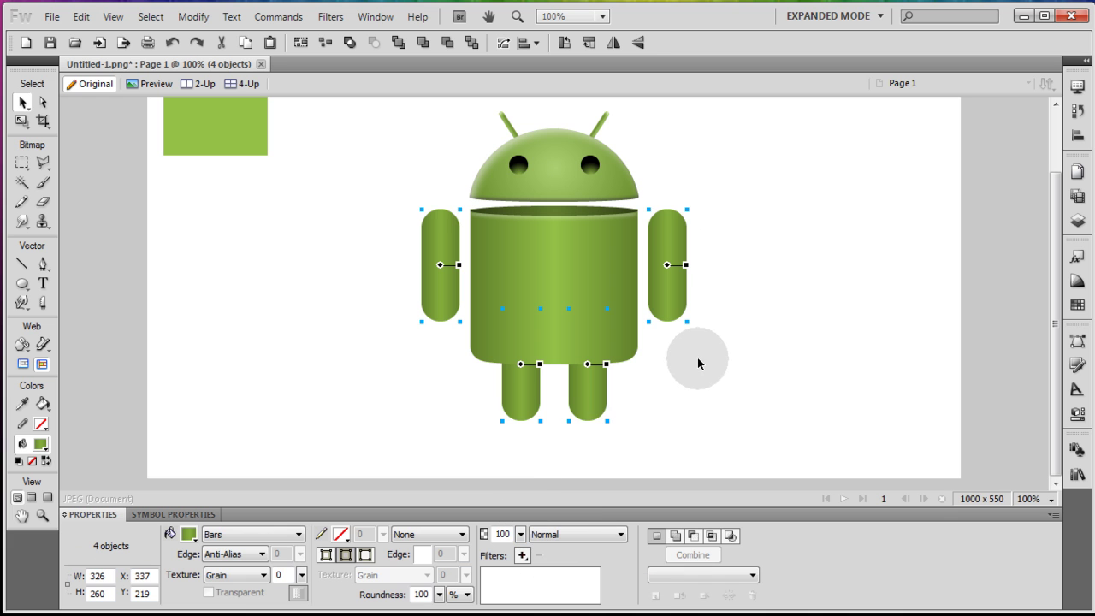
pyautogui.click(702, 411)
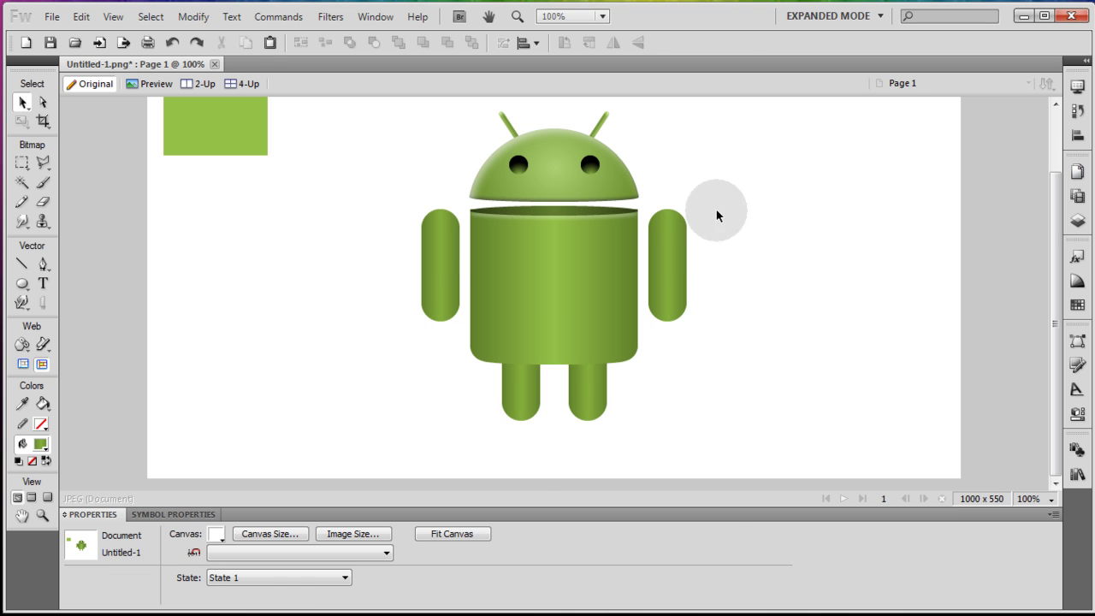
# Step: Try a width and height of 17 px for the robot's left eye
pyautogui.click(517, 167)
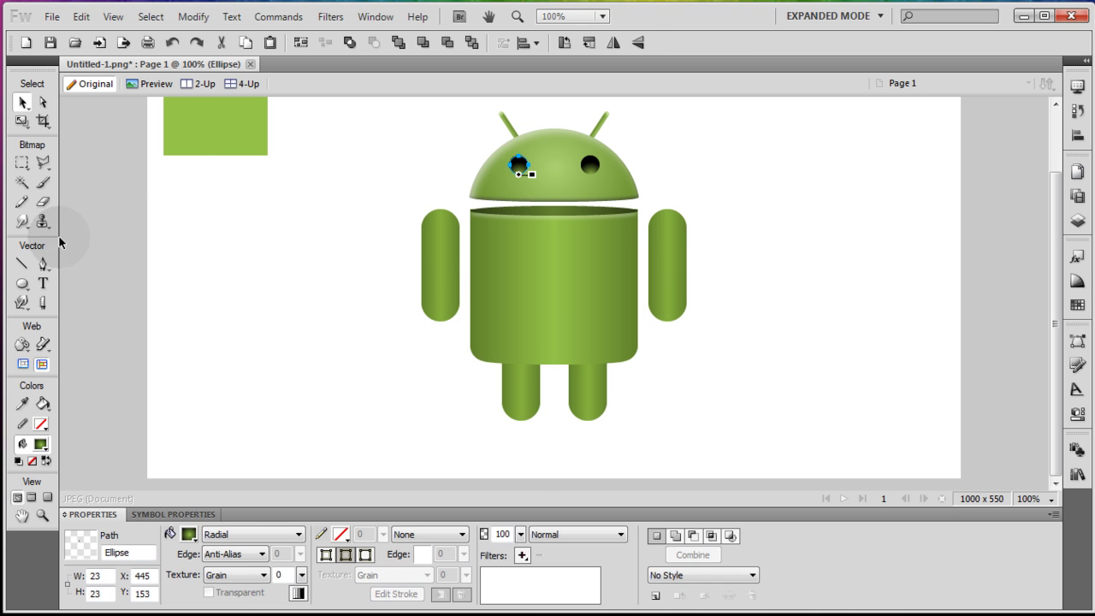
pyautogui.doubleClick(100, 576)
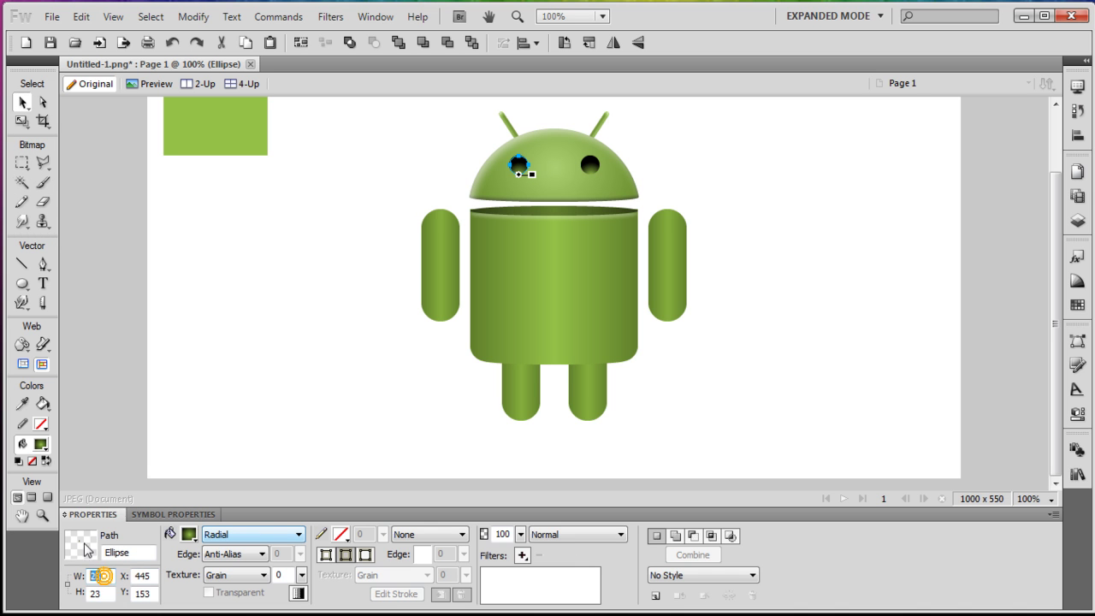
pyautogui.write('17')
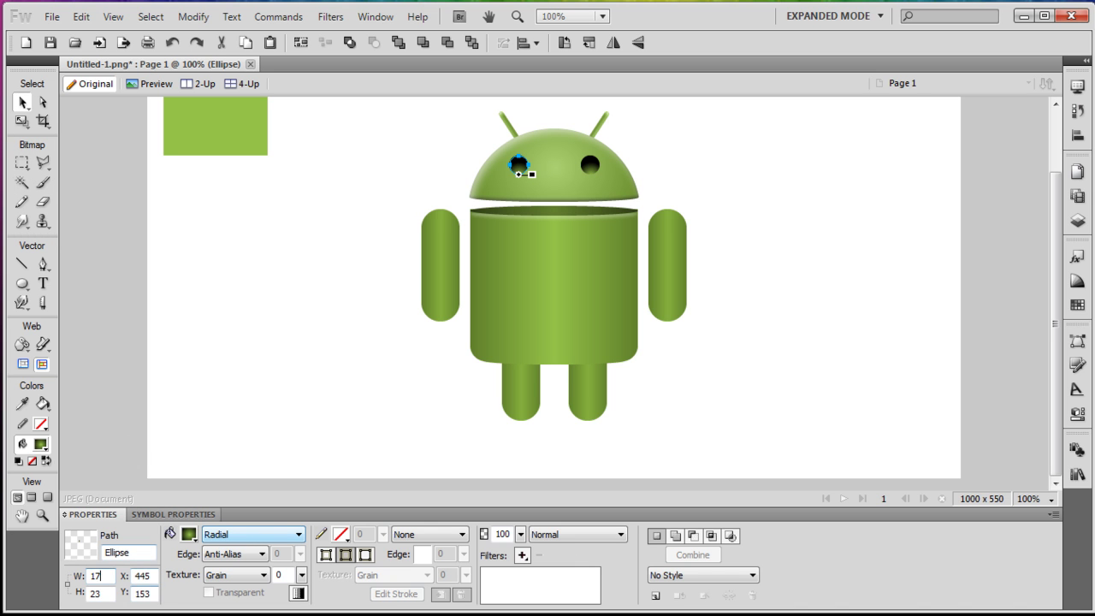
pyautogui.press('Tab')
pyautogui.write('17')
pyautogui.click(300, 413)
# Step: Revise the left eye's dimensions so it is a slightly larger circle
pyautogui.hotkey('ctrl', 'z')
pyautogui.click(102, 590)
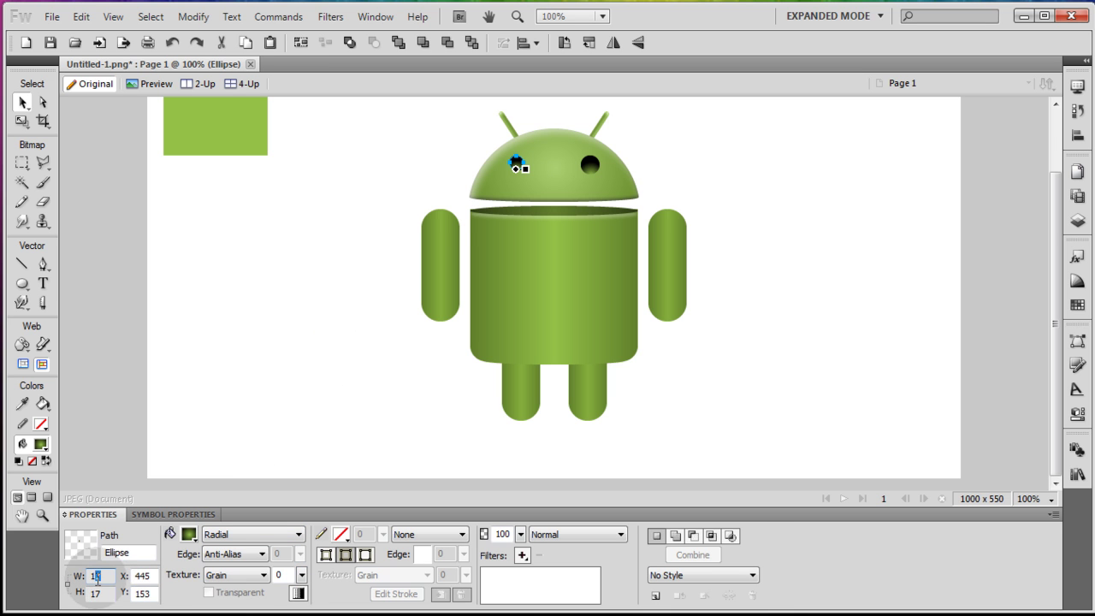
pyautogui.click(367, 295)
# Step: Set the right eye's width and height to 19 px
pyautogui.click(590, 164)
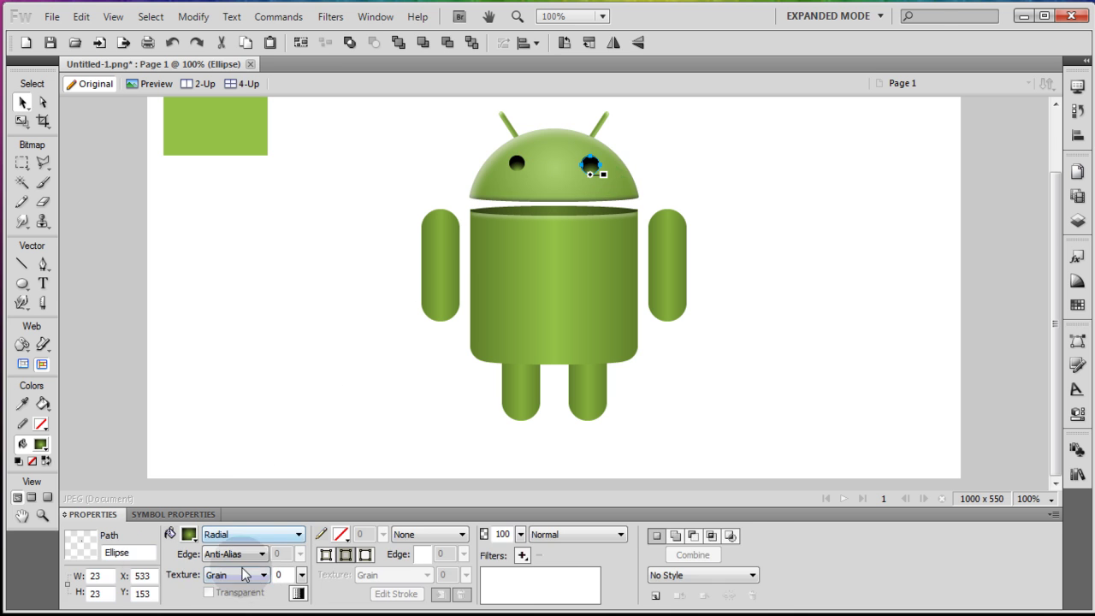
pyautogui.click(96, 575)
pyautogui.write('19')
pyautogui.press('Tab')
pyautogui.write('19')
pyautogui.click(752, 305)
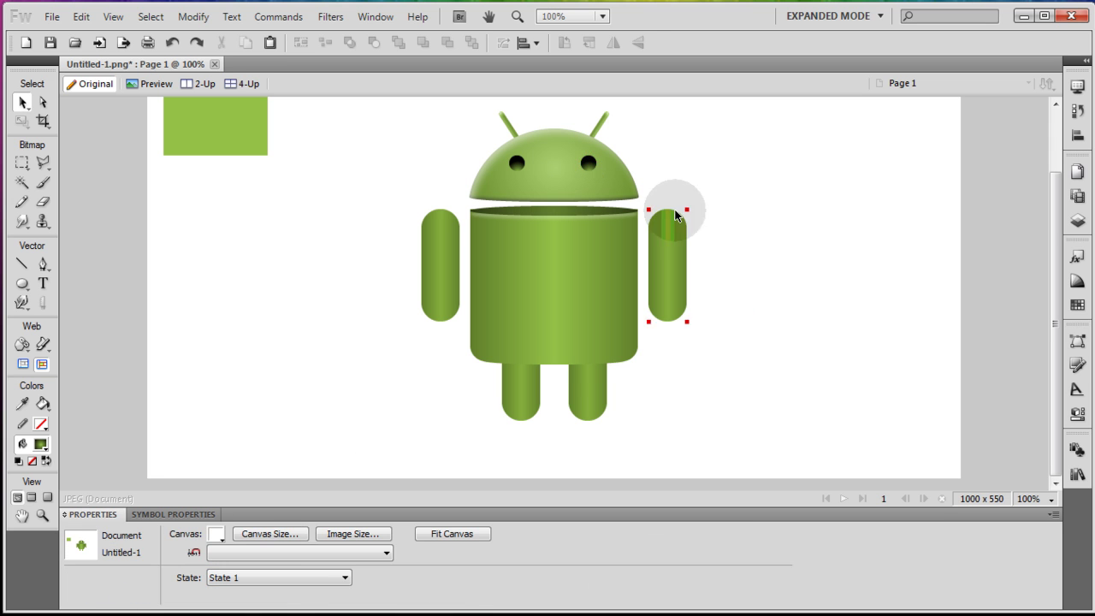
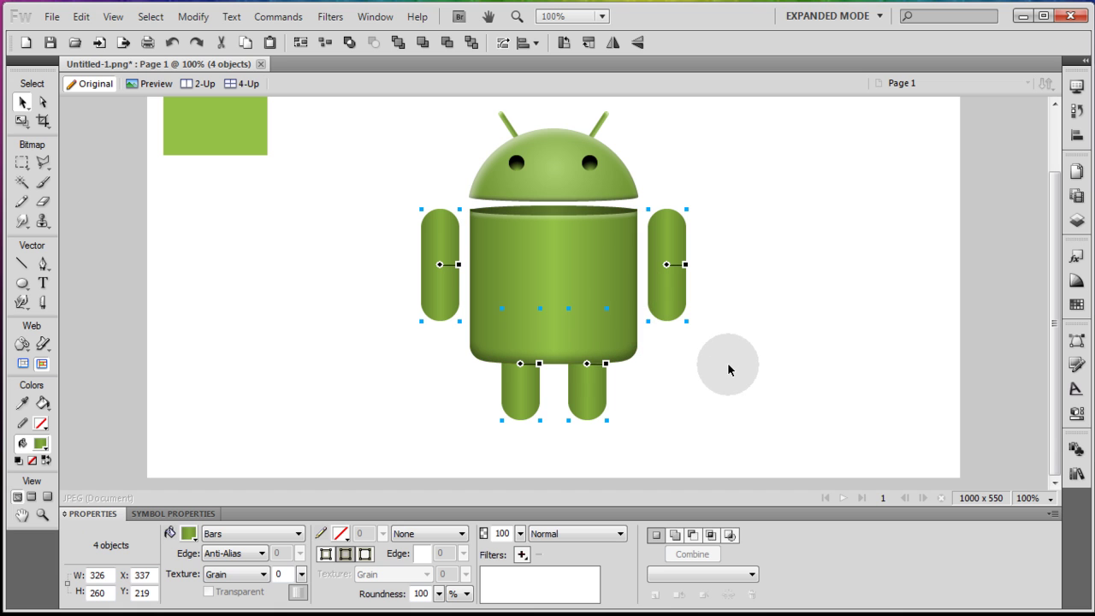
# Step: Add a black inner shadow to both arms and legs with a 90° angle, softness 8 and slightly reduced opacity
pyautogui.click(521, 554)
pyautogui.moveTo(625, 499)
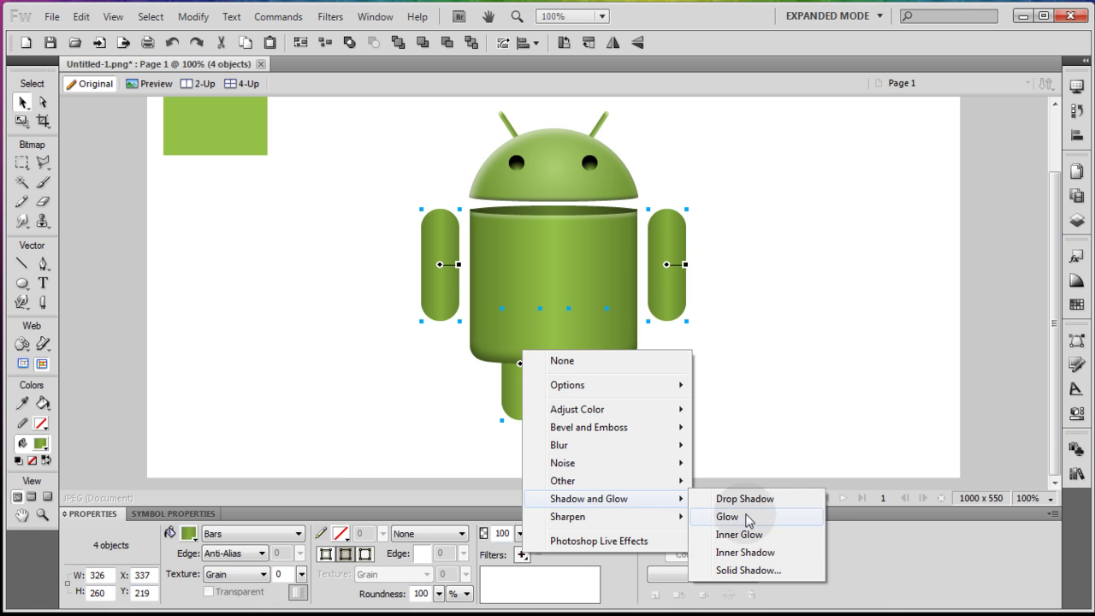
pyautogui.click(761, 557)
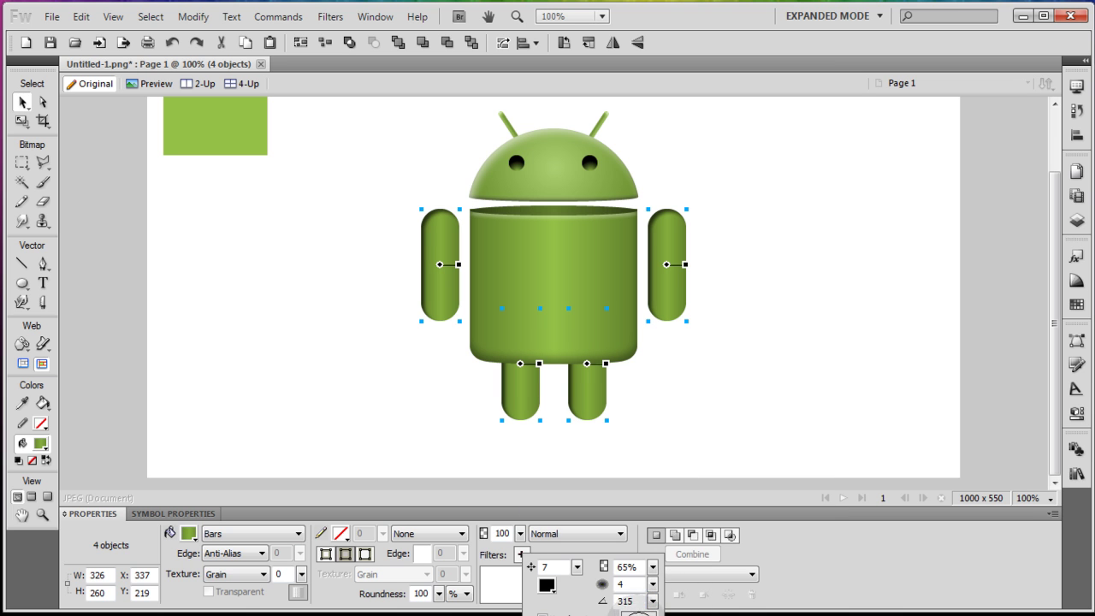
pyautogui.moveTo(644, 603); pyautogui.dragTo(641, 599)
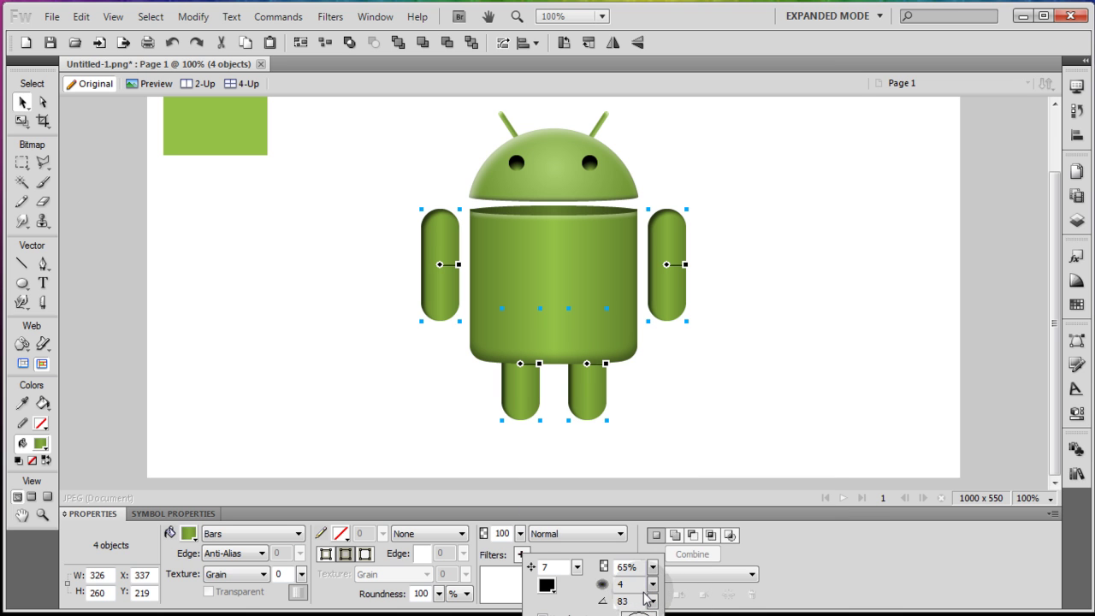
pyautogui.moveTo(652, 583); pyautogui.dragTo(655, 577)
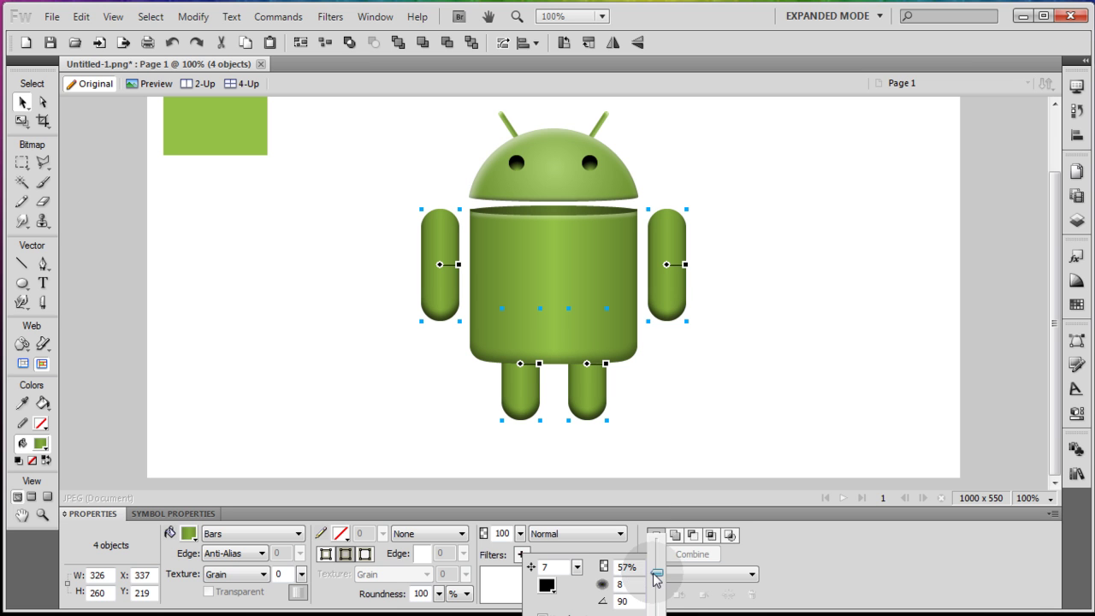
pyautogui.click(675, 266)
# Step: Add a second inner shadow in white to the two arms only
pyautogui.click(660, 259)
pyautogui.keyDown('shift'); pyautogui.click(445, 278); pyautogui.keyUp('shift')
pyautogui.click(521, 555)
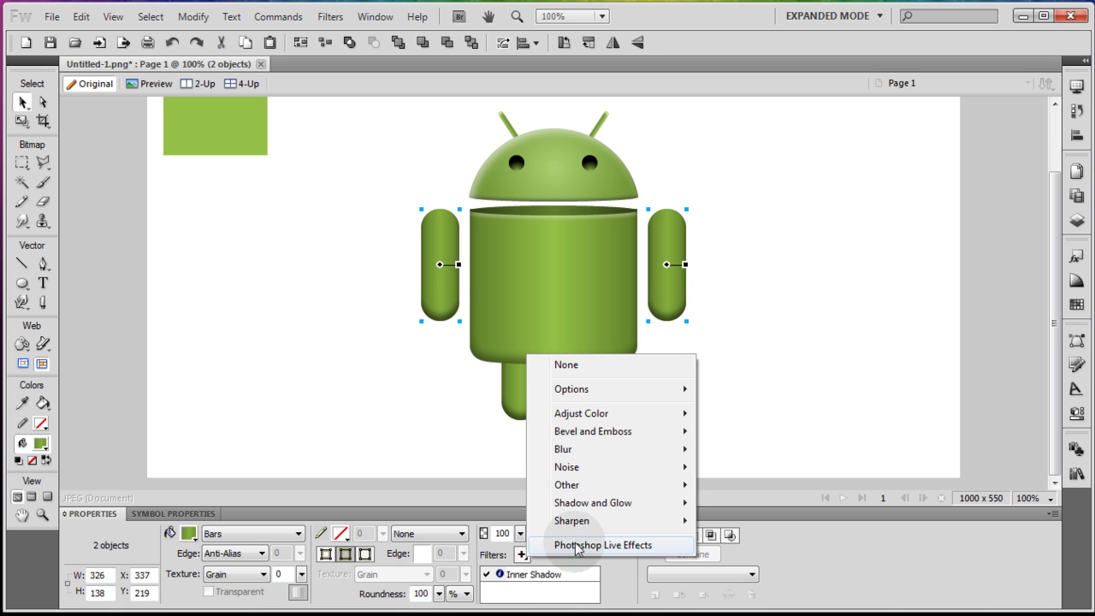
pyautogui.moveTo(611, 502)
pyautogui.click(752, 505)
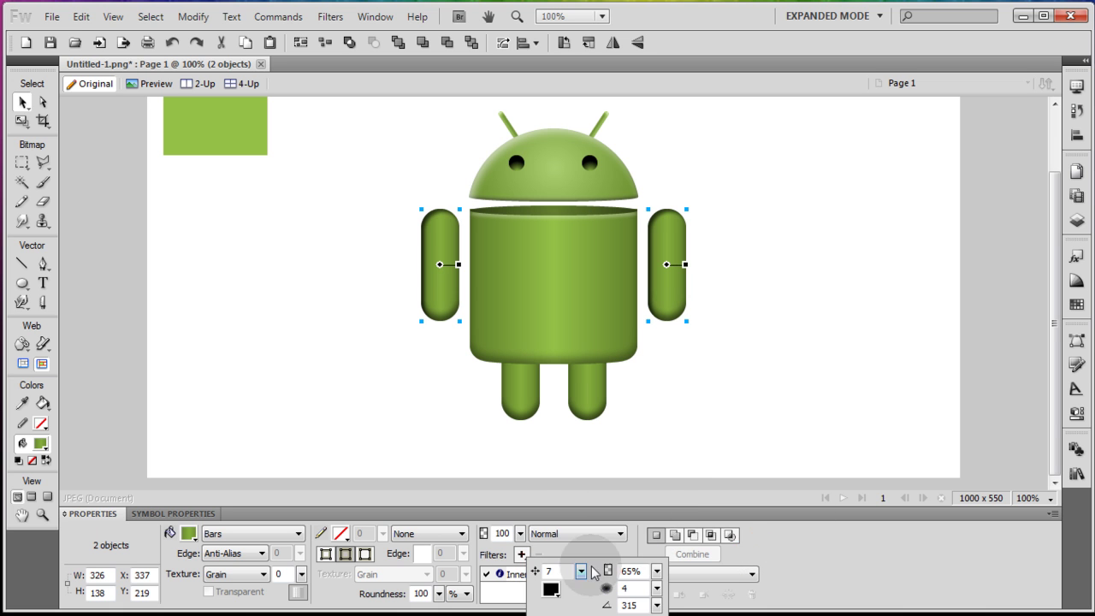
pyautogui.click(548, 588)
pyautogui.click(565, 516)
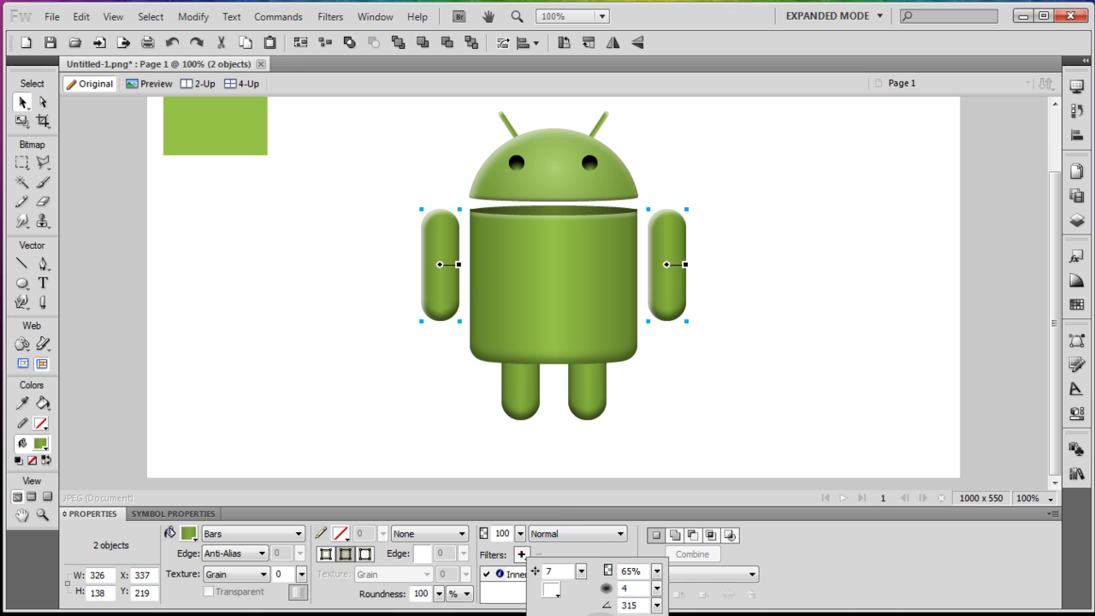
# Step: Adjust the angle and softness of the arms' white inner shadow so it highlights their rounded tops
pyautogui.click(656, 606)
pyautogui.moveTo(656, 609); pyautogui.dragTo(656, 605)
pyautogui.moveTo(656, 587); pyautogui.dragTo(657, 571)
pyautogui.click(774, 442)
pyautogui.click(787, 288)
pyautogui.scroll(1, 787, 287)
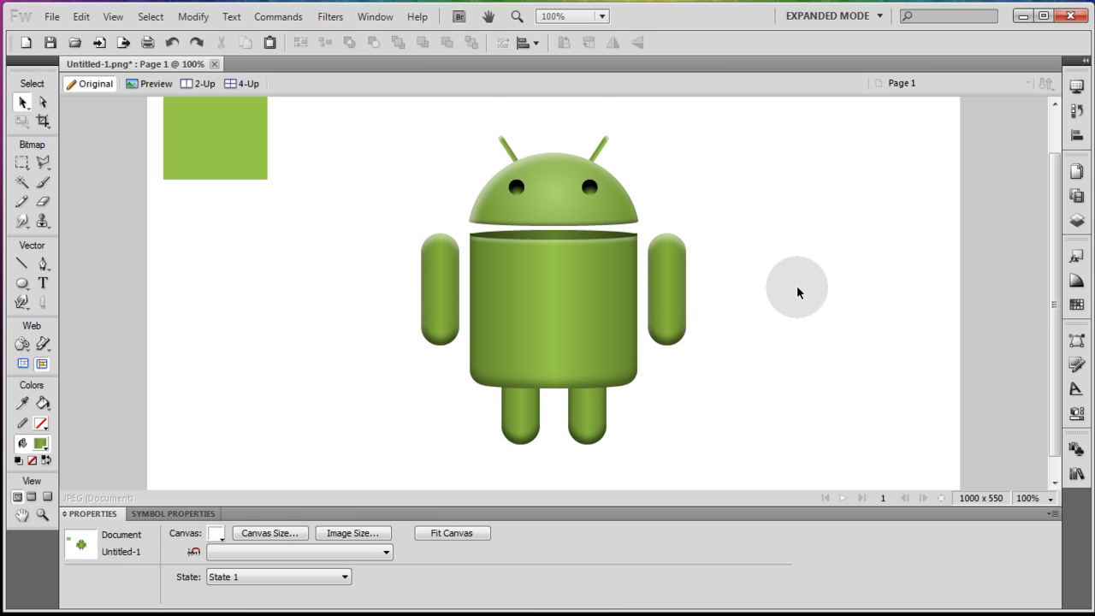
# Step: Try a black canvas colour to check the robot on a dark background, and set the canvas back to white
pyautogui.click(218, 534)
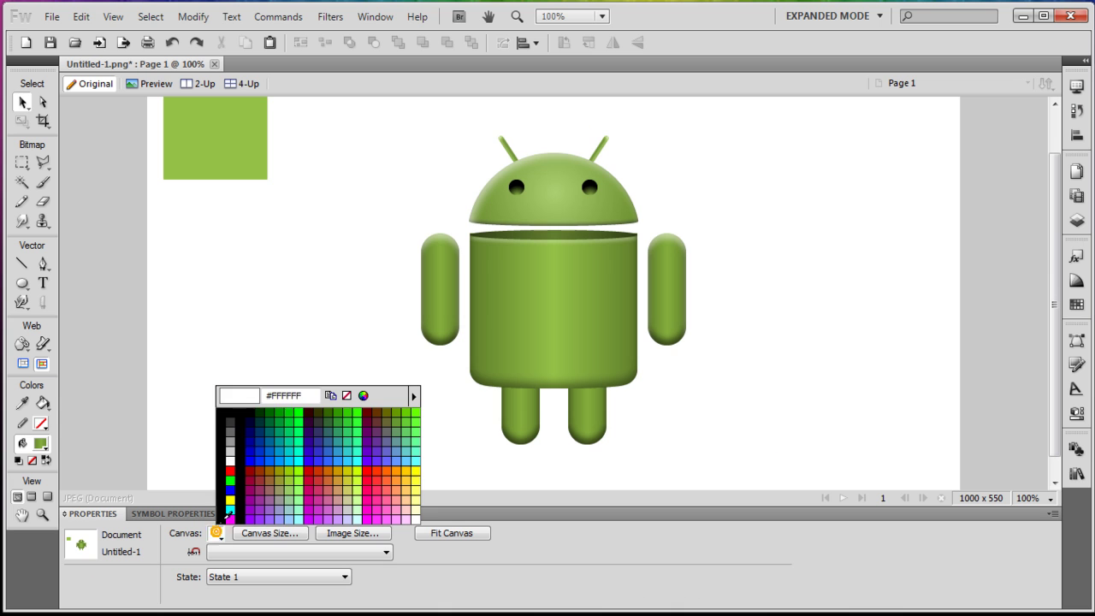
pyautogui.click(242, 461)
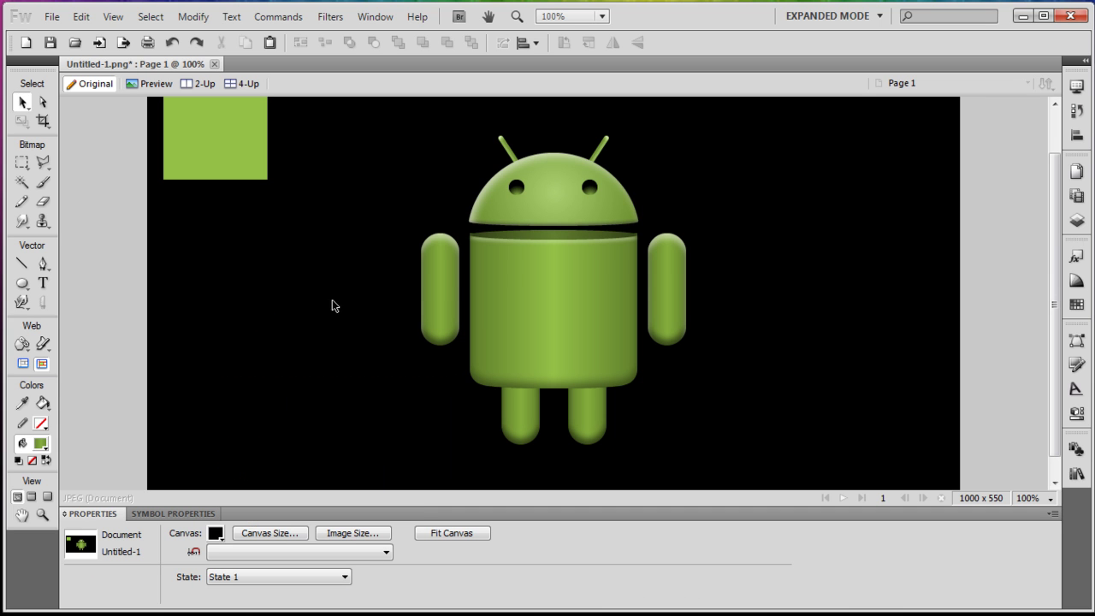
pyautogui.click(536, 240)
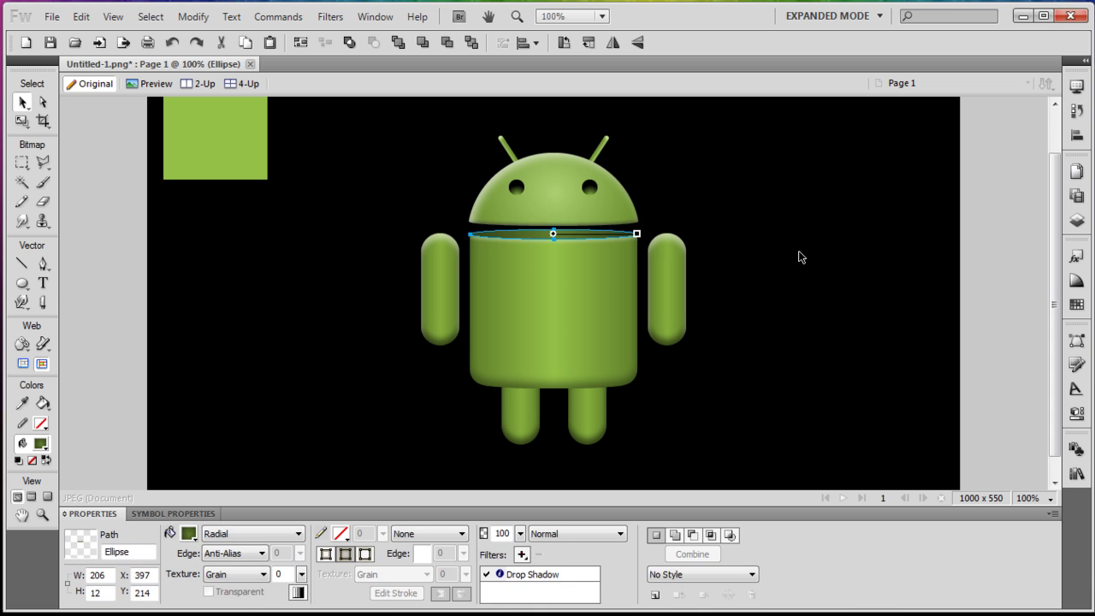
pyautogui.click(798, 254)
pyautogui.click(615, 233)
pyautogui.click(727, 241)
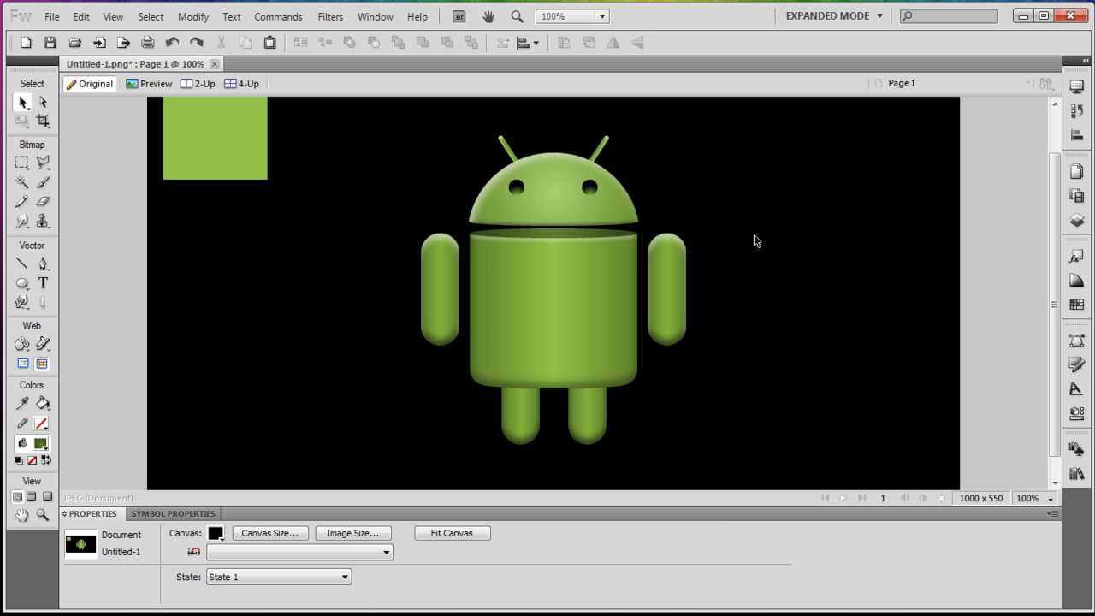
pyautogui.click(215, 533)
pyautogui.click(231, 456)
# Step: Group all eleven robot parts and place a duplicate of the group beside the original
pyautogui.moveTo(374, 106); pyautogui.dragTo(723, 488)
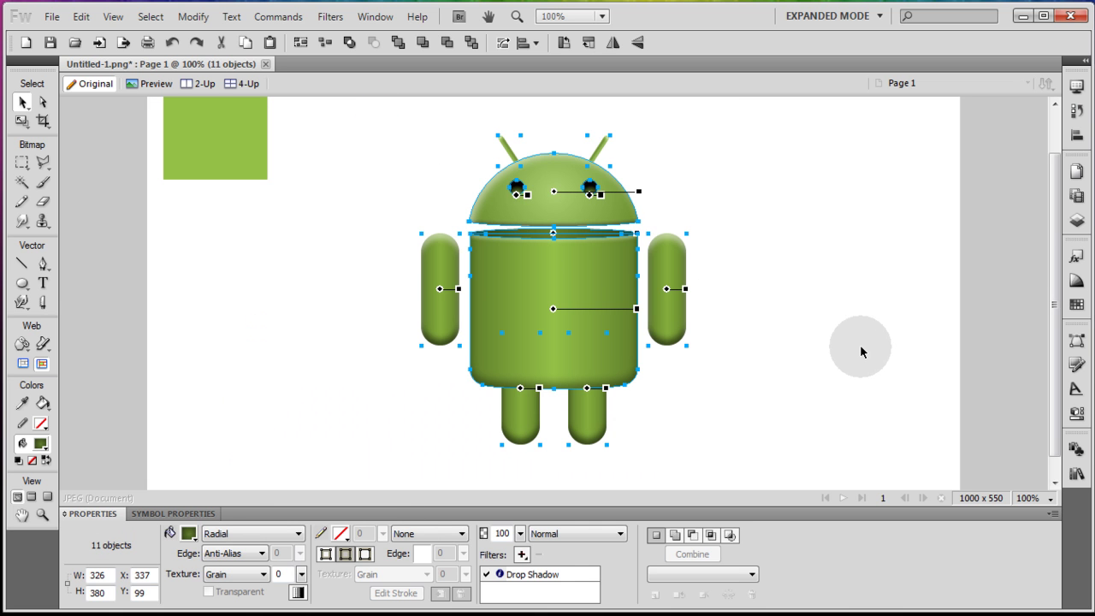
pyautogui.hotkey('ctrl', 'g')
pyautogui.moveTo(668, 315); pyautogui.dragTo(499, 305)
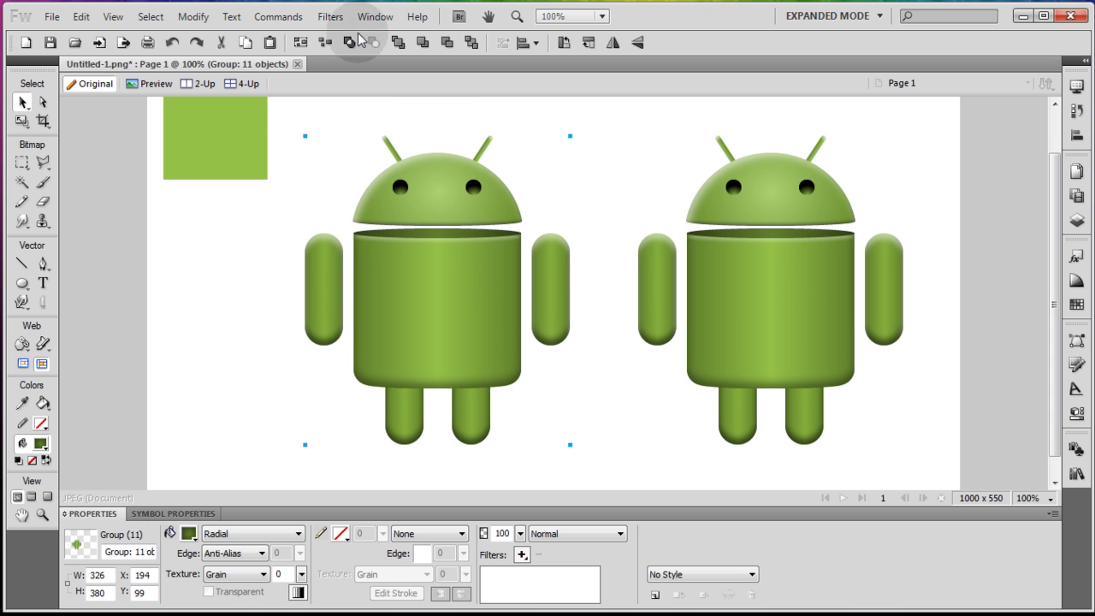
# Step: Flatten the left robot group into a bitmap and scale it down proportionally to about 97 × 113 px
pyautogui.click(192, 16)
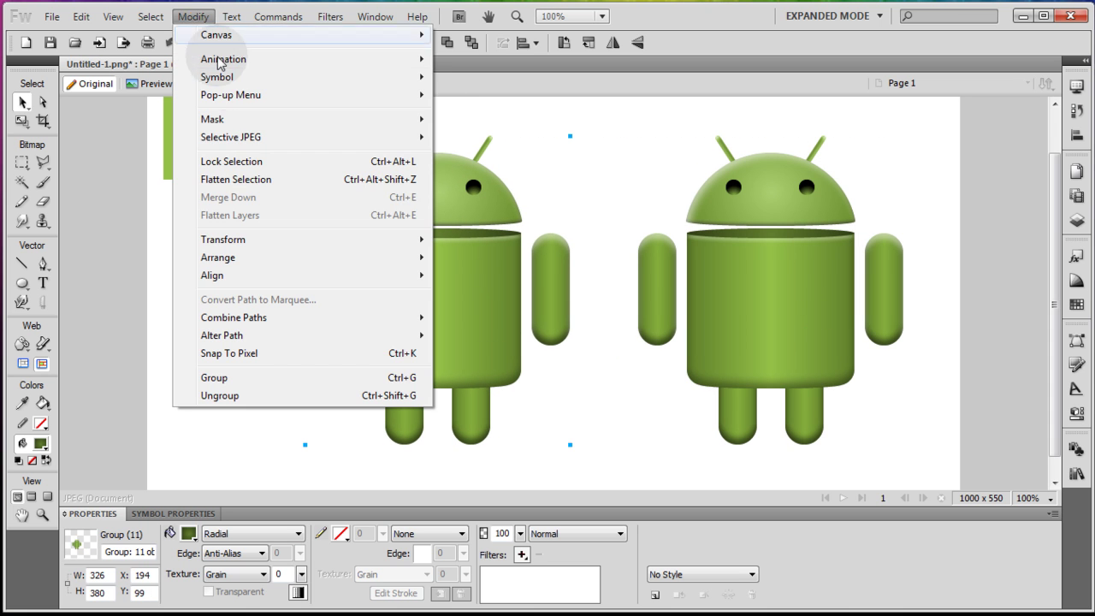
pyautogui.click(236, 180)
pyautogui.click(19, 124)
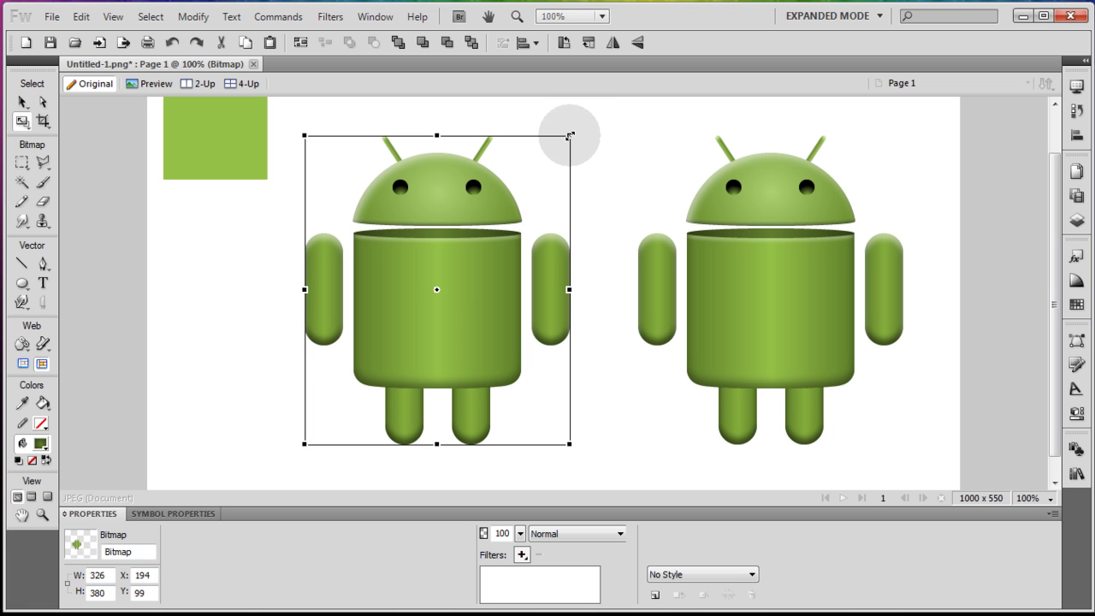
pyautogui.moveTo(570, 135); pyautogui.dragTo(370, 340)
# Step: Move the small robot bitmap to about X 364, Y 190, in the empty area left of the large robot
pyautogui.click(22, 102)
pyautogui.moveTo(347, 404); pyautogui.dragTo(483, 263)
pyautogui.click(543, 310)
pyautogui.click(398, 279)
pyautogui.click(444, 262)
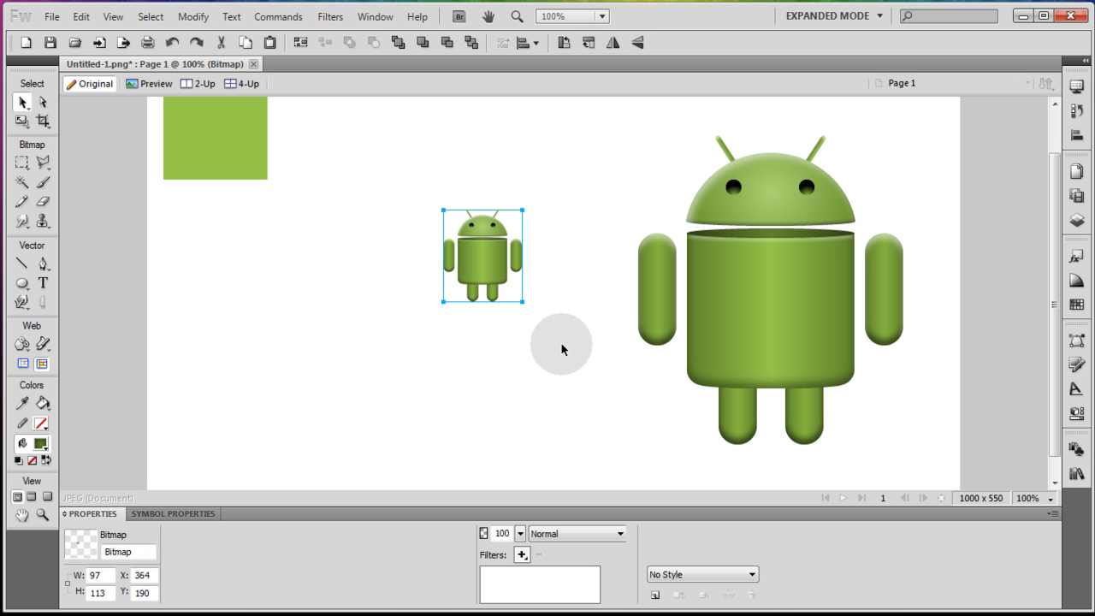
pyautogui.click(571, 330)
pyautogui.click(489, 258)
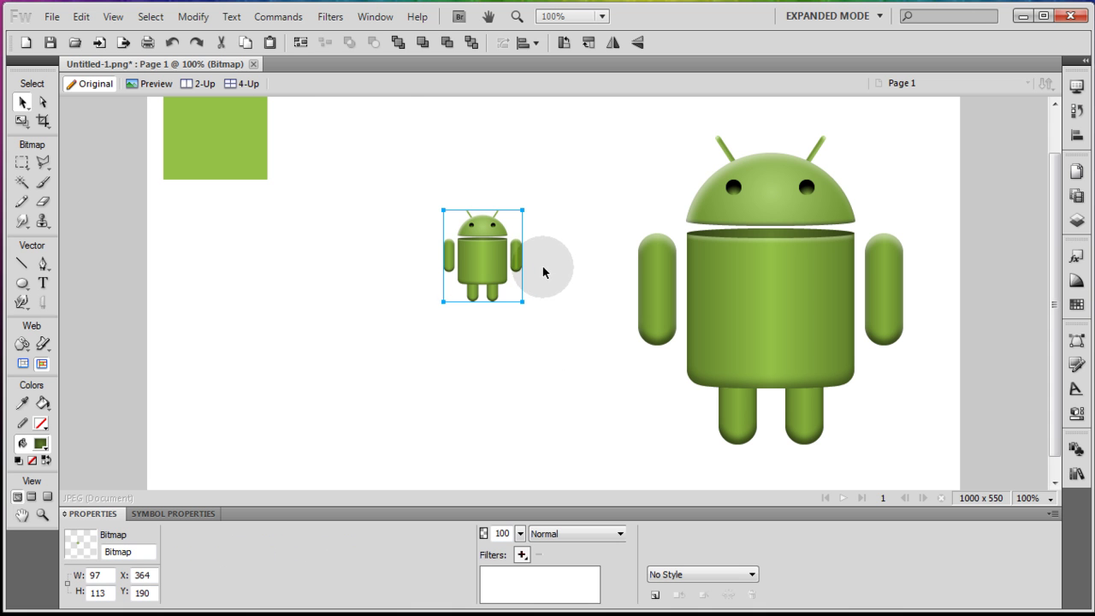
# Step: Create a new 97 × 113 px white document at 72 pixels/inch and paste the small robot into it
pyautogui.click(51, 16)
pyautogui.click(84, 36)
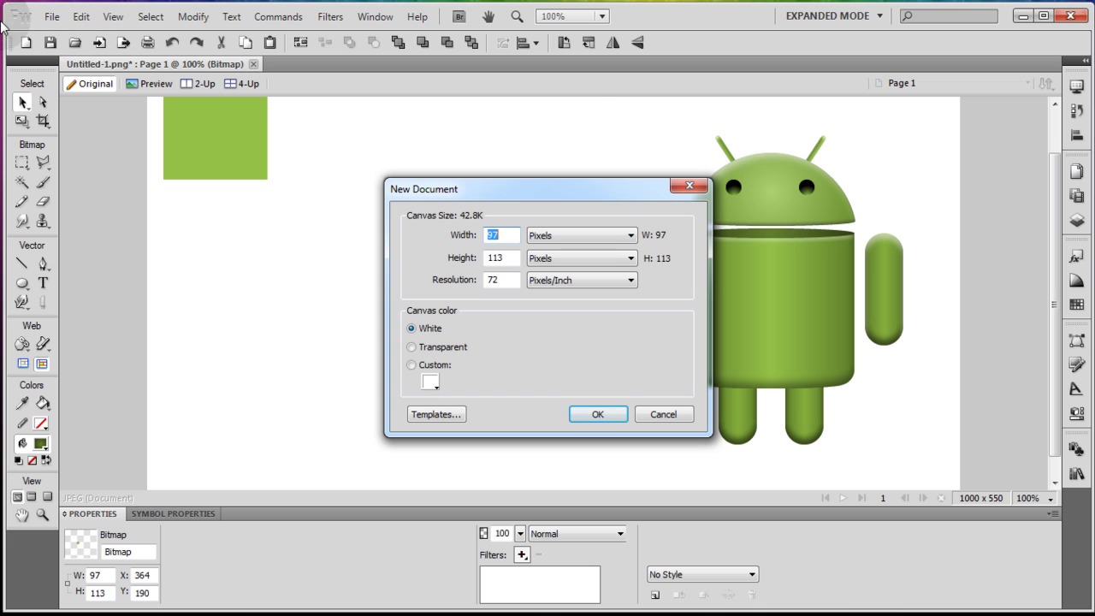
pyautogui.click(610, 415)
pyautogui.hotkey('ctrl', 'v')
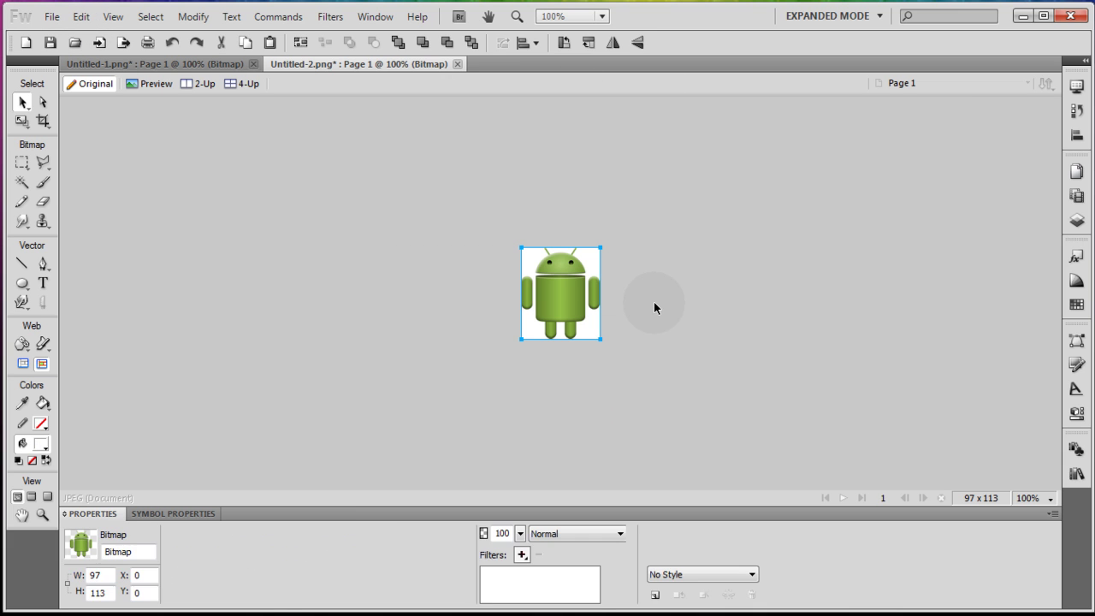
# Step: Make the canvas of the small robot's document transparent
pyautogui.click(391, 291)
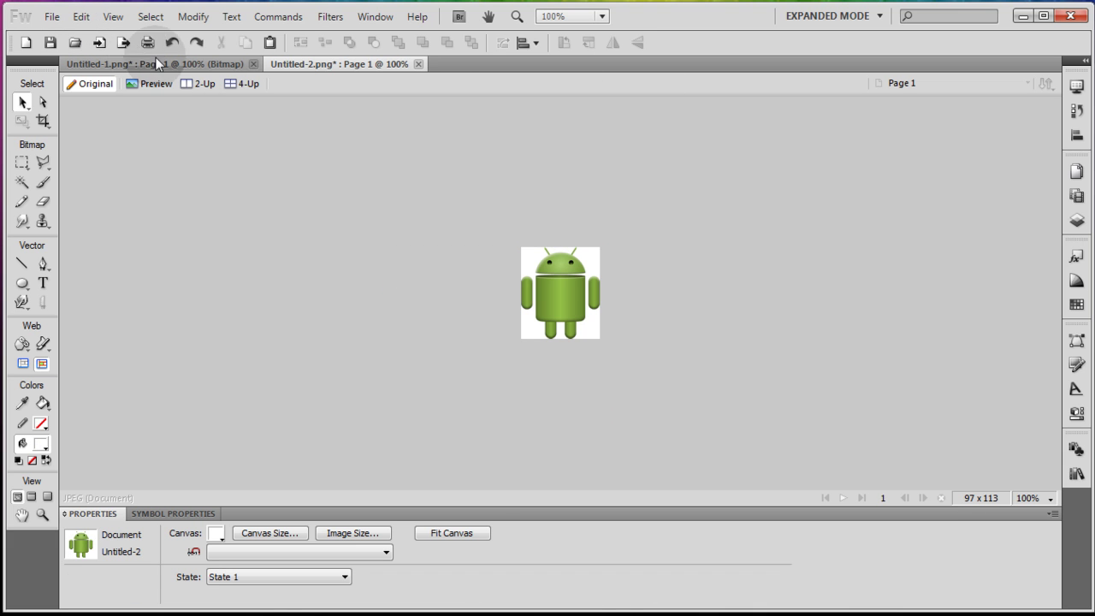
pyautogui.click(584, 310)
pyautogui.click(530, 333)
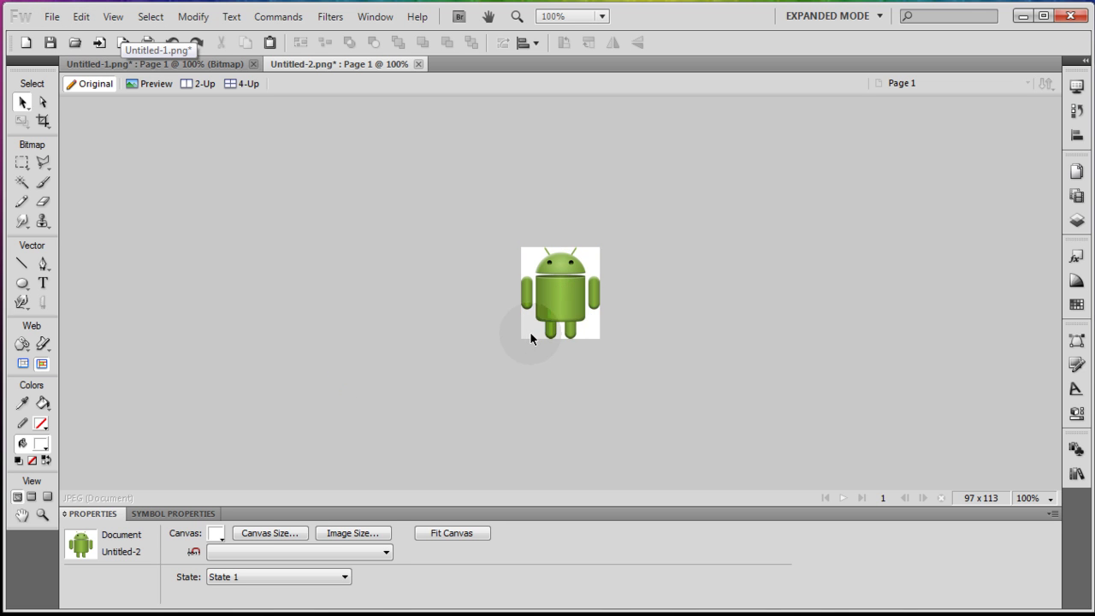
pyautogui.click(216, 533)
pyautogui.click(347, 395)
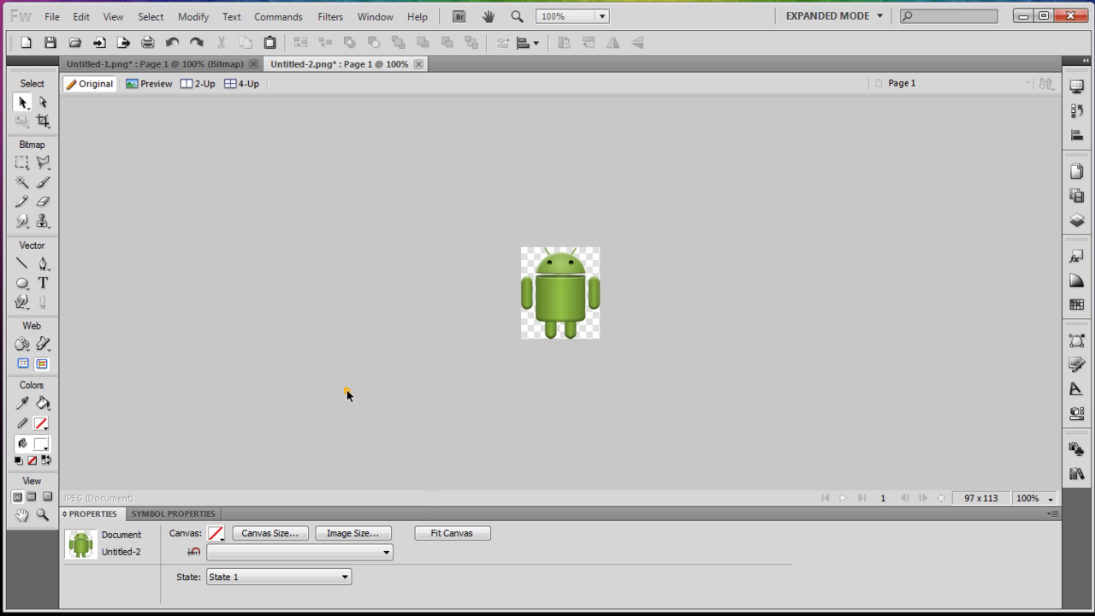
pyautogui.click(480, 257)
# Step: Preview the small robot as PNG 32 through the Export Wizard, and cancel without exporting
pyautogui.click(51, 16)
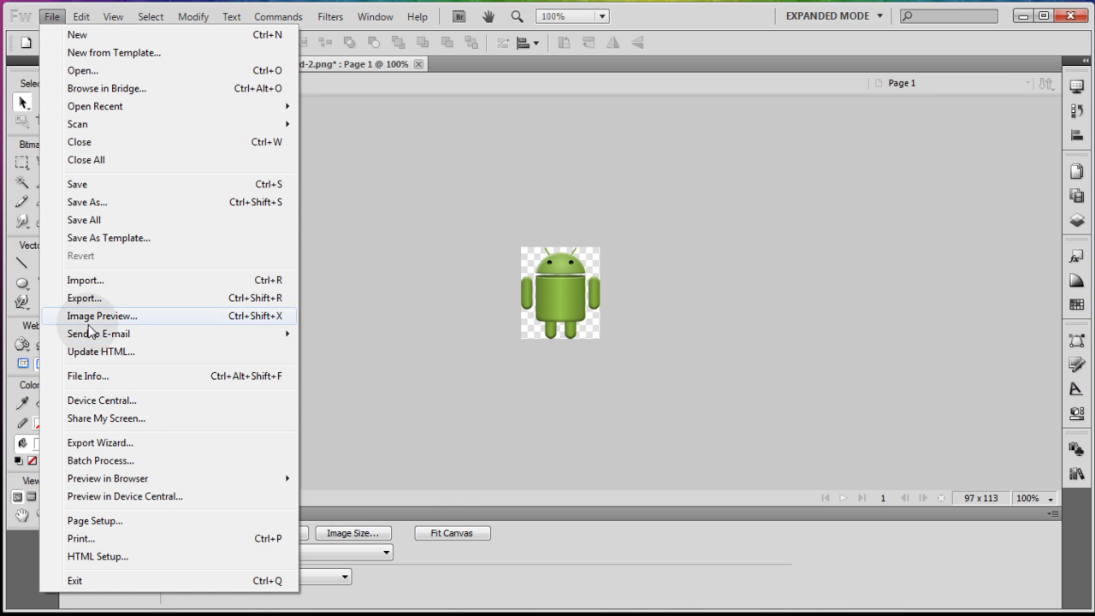
pyautogui.click(128, 448)
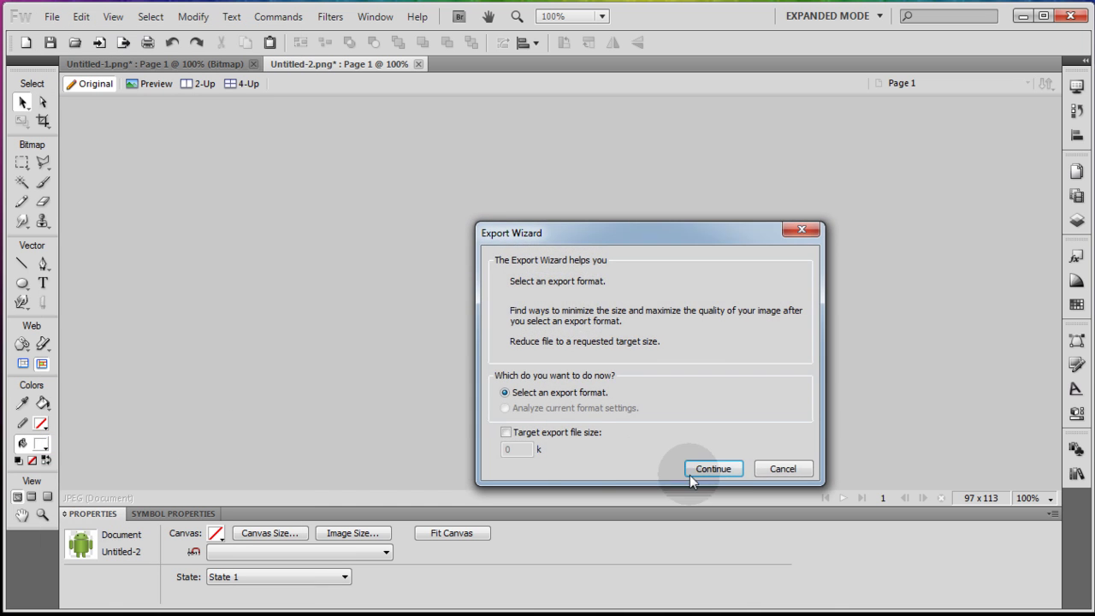
pyautogui.click(708, 467)
pyautogui.click(710, 422)
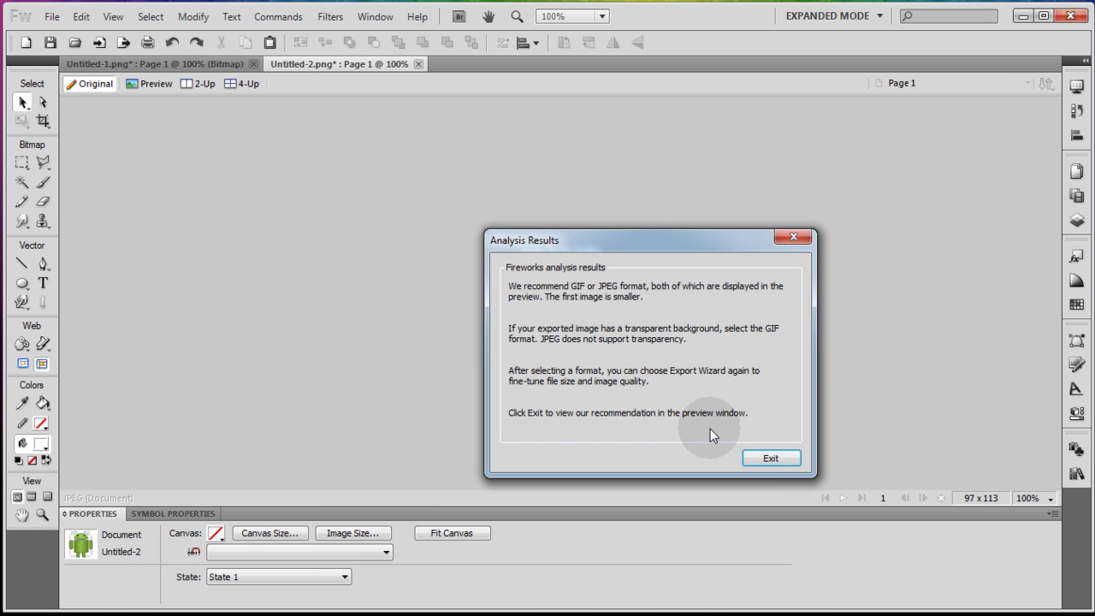
pyautogui.click(770, 458)
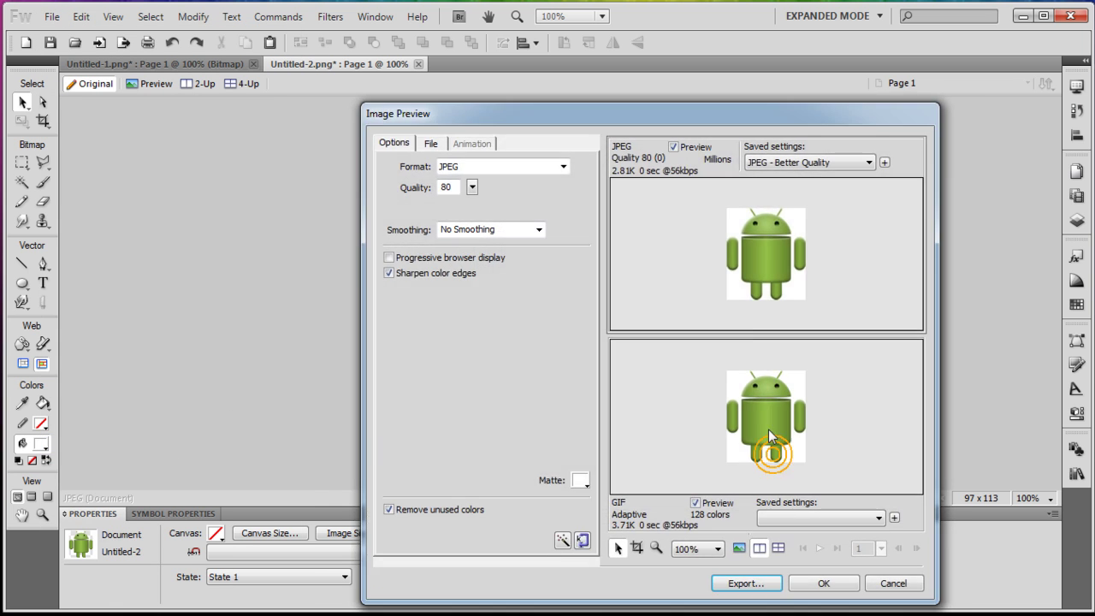
pyautogui.click(563, 168)
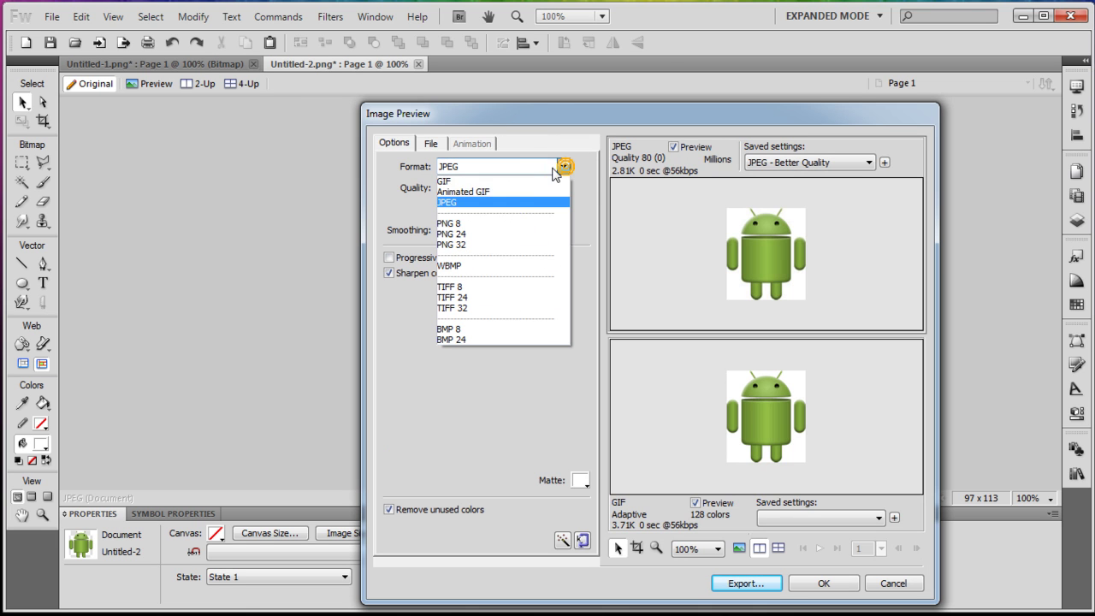
pyautogui.click(496, 245)
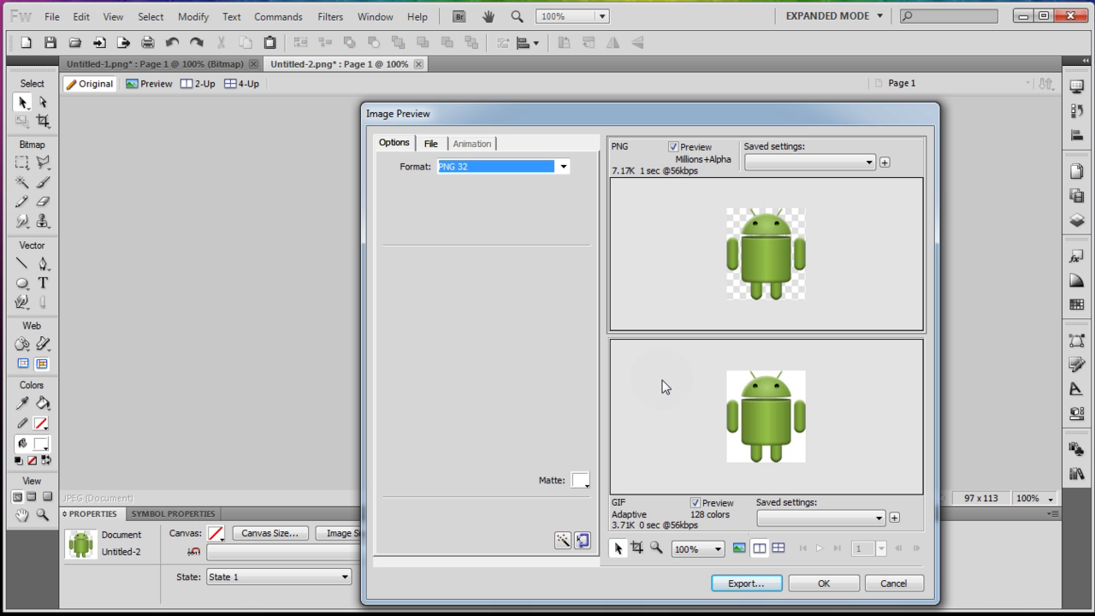
pyautogui.click(892, 584)
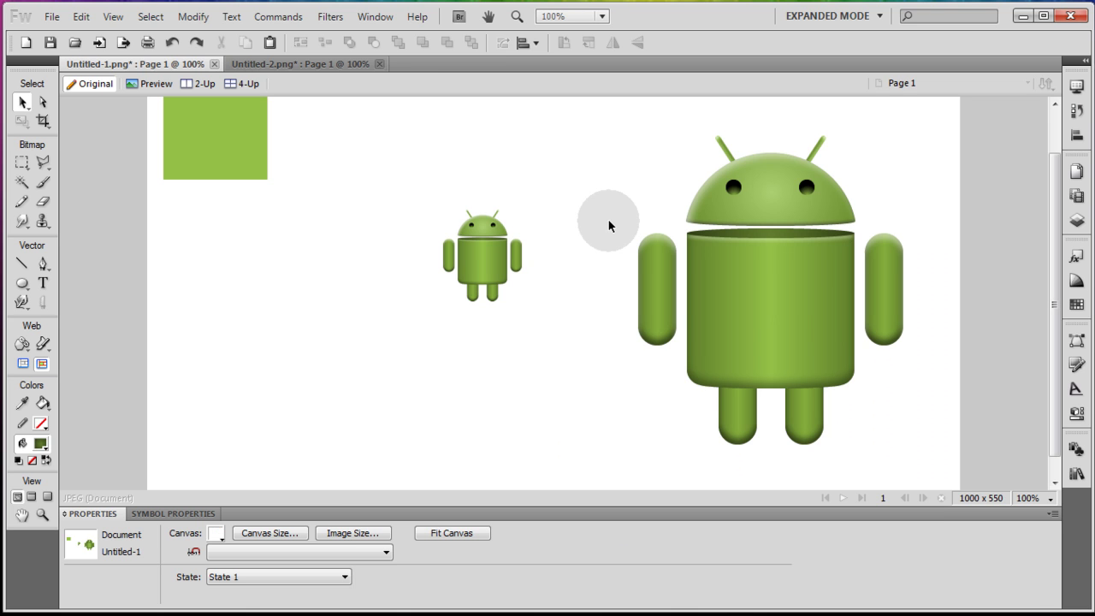
# Step: Create a new 1000 × 800 px white document and paste the large robot group from Untitled-1 into it
pyautogui.click(784, 273)
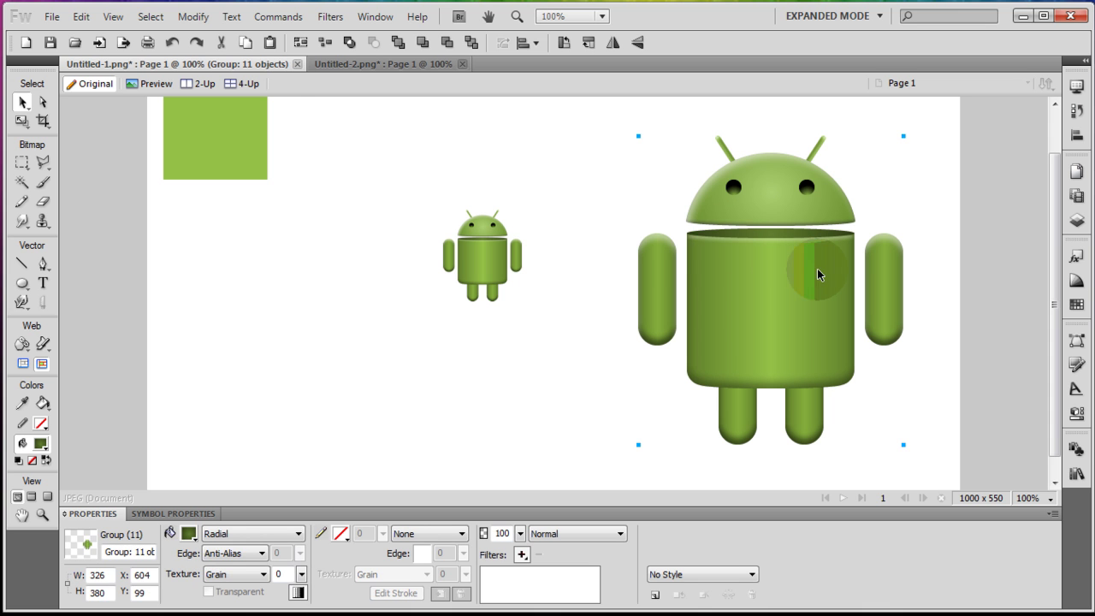
pyautogui.click(52, 16)
pyautogui.click(86, 36)
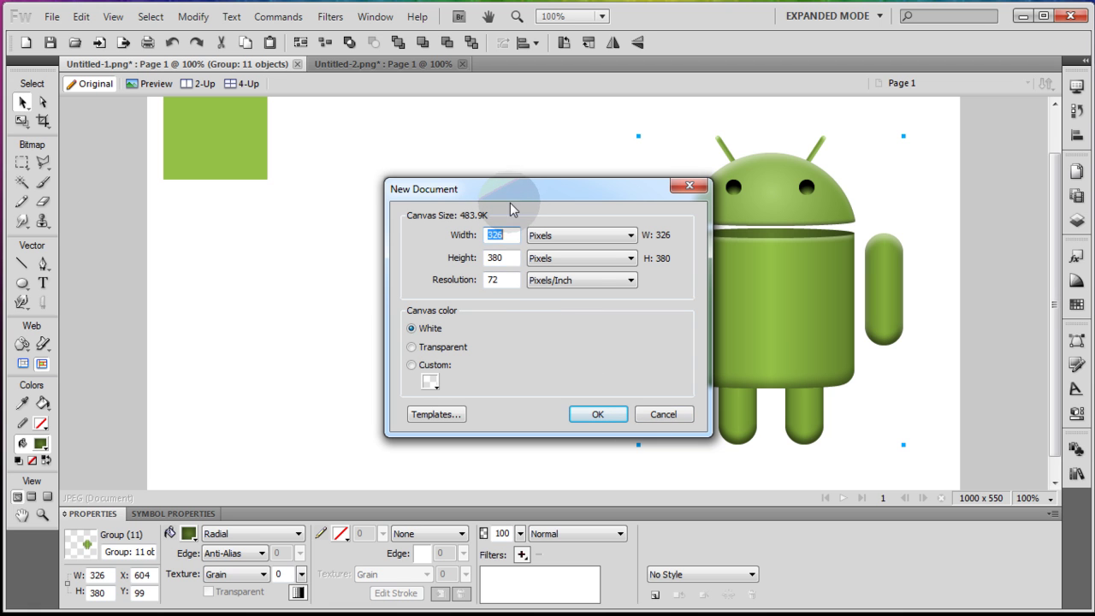
pyautogui.write('1000')
pyautogui.press('Tab')
pyautogui.write('800')
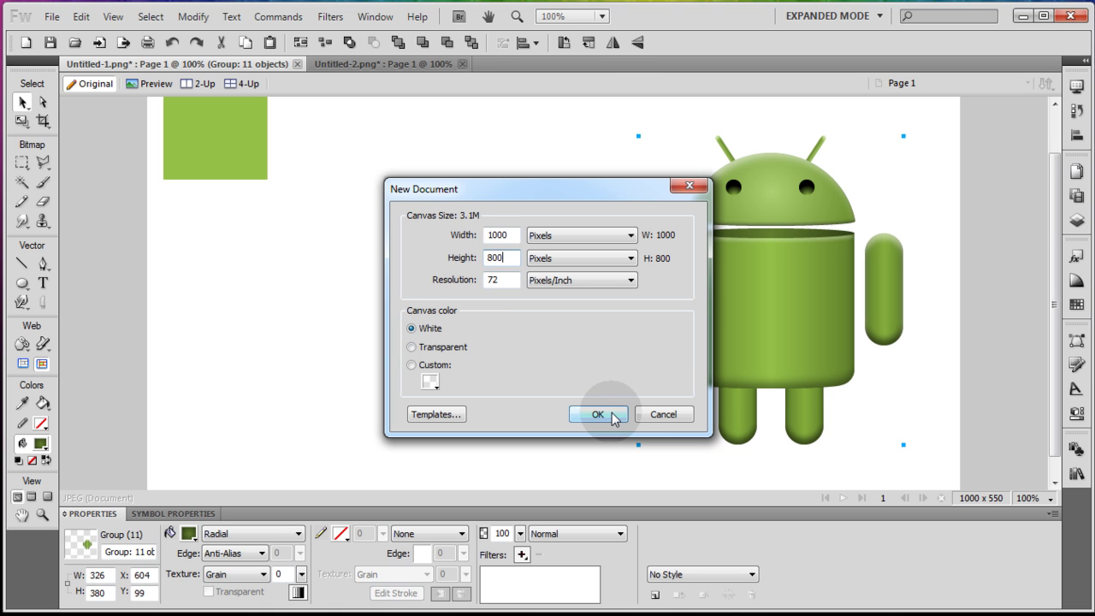
pyautogui.click(597, 413)
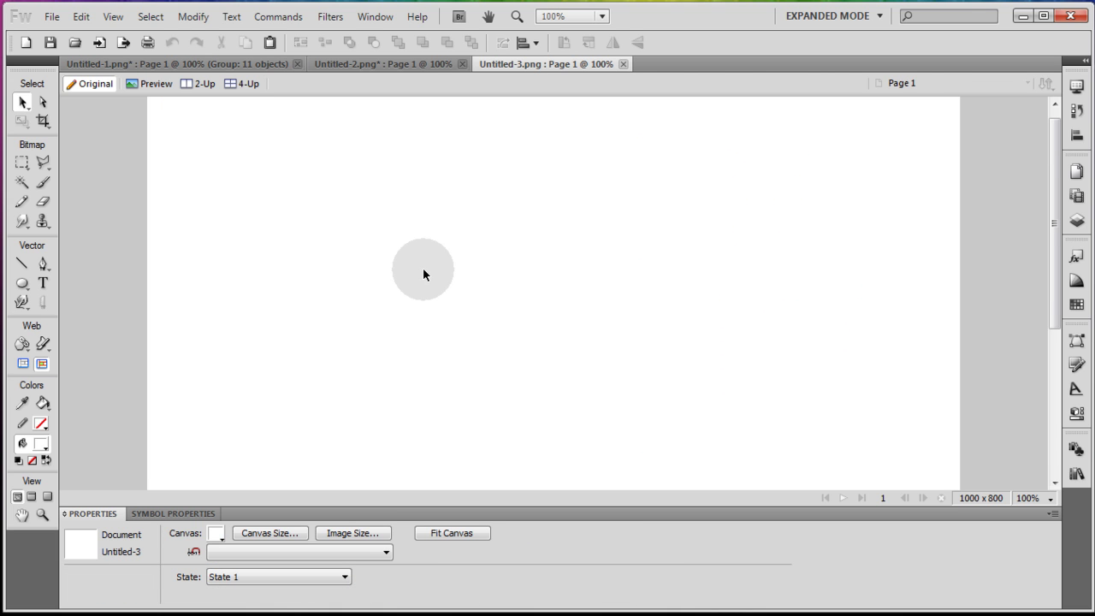
pyautogui.hotkey('ctrl', 'v')
# Step: Scale the pasted robot group up to about 641 × 747 px and reposition it on the canvas
pyautogui.moveTo(763, 337); pyautogui.dragTo(250, 288)
pyautogui.click(22, 121)
pyautogui.moveTo(430, 442); pyautogui.dragTo(693, 453)
pyautogui.click(22, 102)
pyautogui.click(193, 293)
pyautogui.scroll(4, 173, 307)
pyautogui.moveTo(169, 305); pyautogui.dragTo(506, 251)
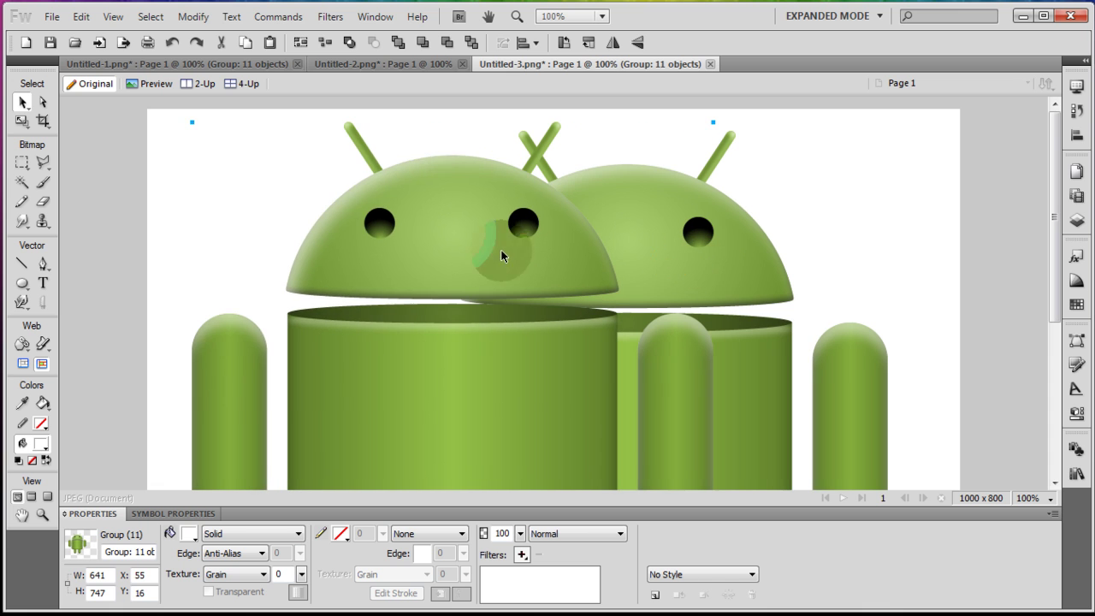
# Step: Flatten the front robot copy into a bitmap, scale it down to about 205 × 239 px, and place it in the canvas's upper-left area
pyautogui.click(193, 17)
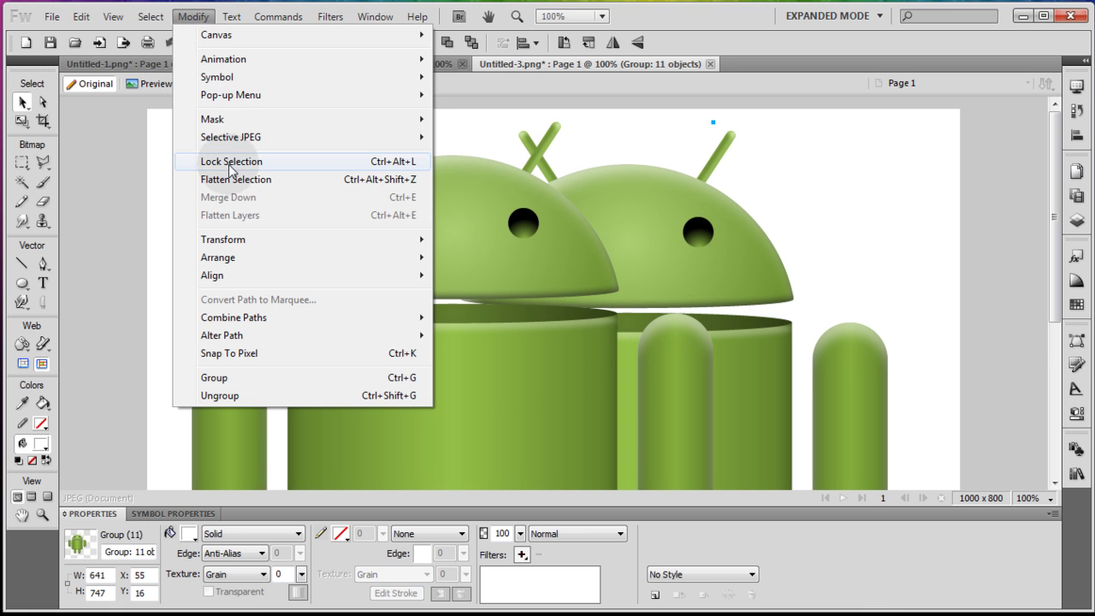
pyautogui.click(235, 179)
pyautogui.click(21, 121)
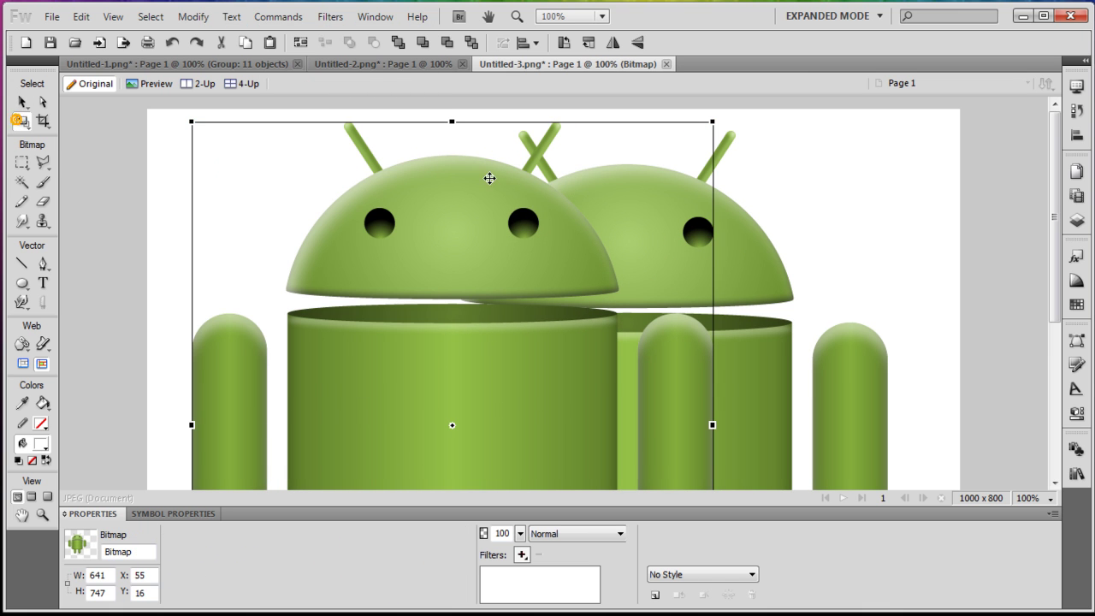
pyautogui.moveTo(712, 122); pyautogui.dragTo(371, 325)
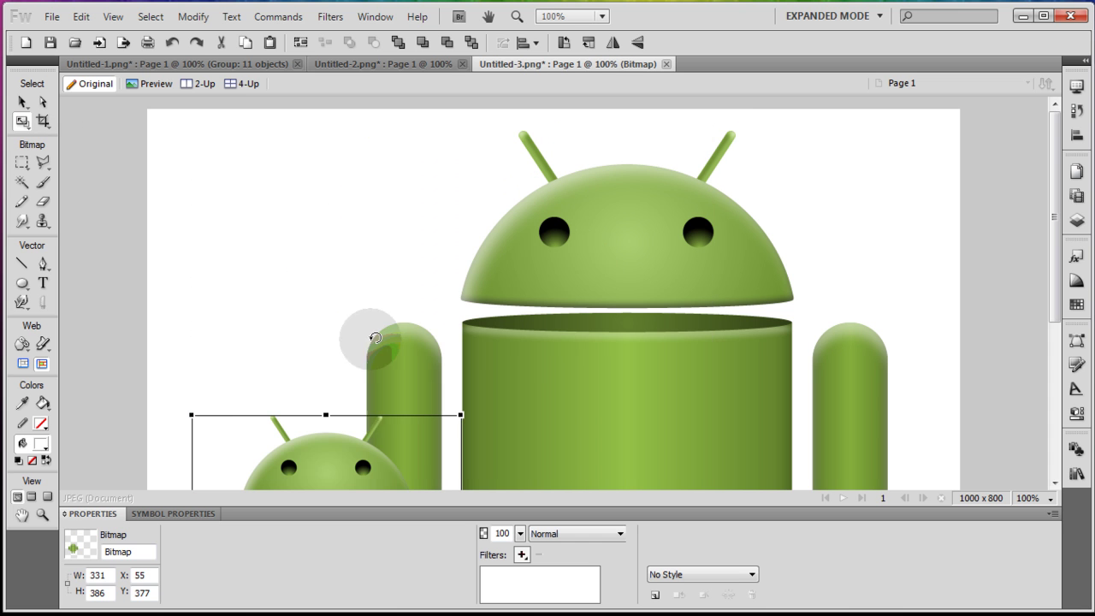
pyautogui.moveTo(332, 463); pyautogui.dragTo(320, 212)
pyautogui.moveTo(448, 163); pyautogui.dragTo(300, 236)
# Step: Duplicate the flattened robot below the original and scale the copy down to about 123 × 143 px
pyautogui.press('v')
pyautogui.moveTo(268, 380); pyautogui.dragTo(241, 400)
pyautogui.click(105, 228)
pyautogui.click(285, 231)
pyautogui.click(21, 121)
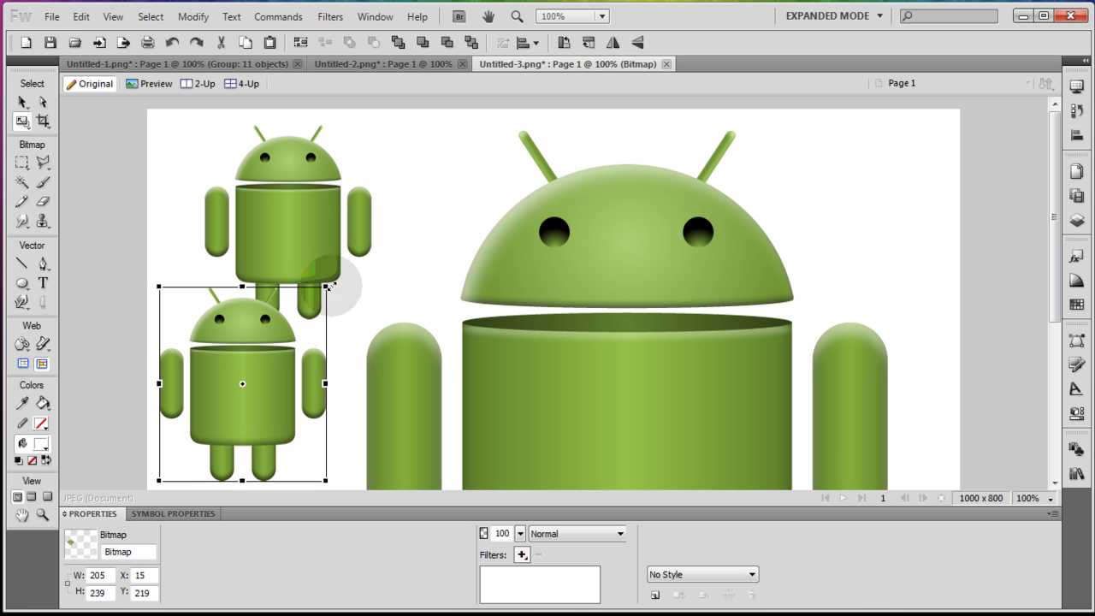
pyautogui.moveTo(326, 288); pyautogui.dragTo(259, 365)
# Step: Reposition the smallest robot to about X 58, Y 286 and the large robot group to about X 222, Y 20
pyautogui.click(22, 102)
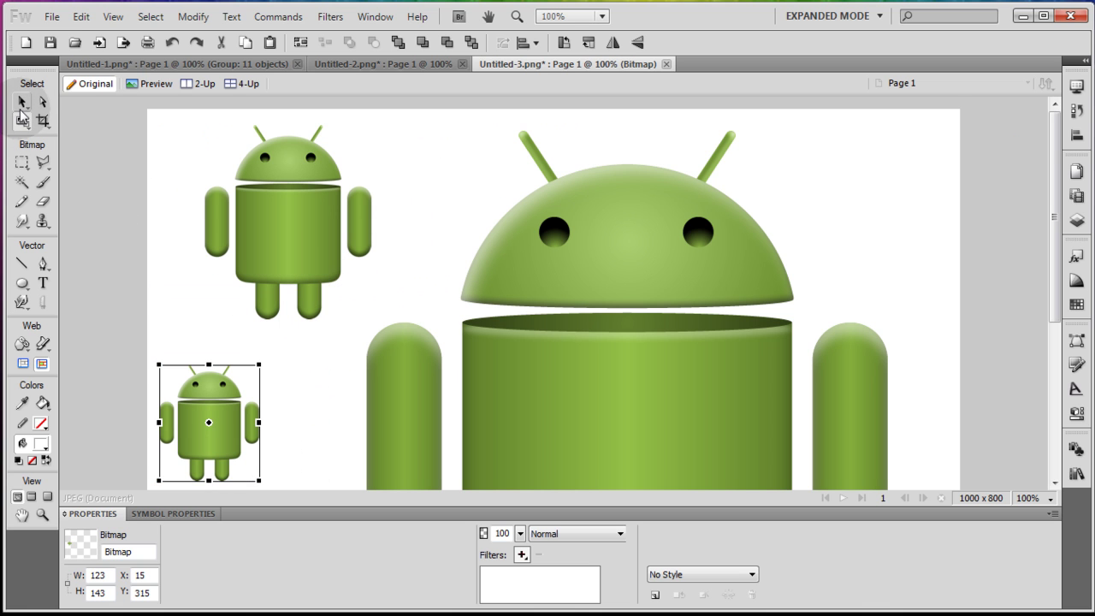
pyautogui.moveTo(217, 441); pyautogui.dragTo(253, 404)
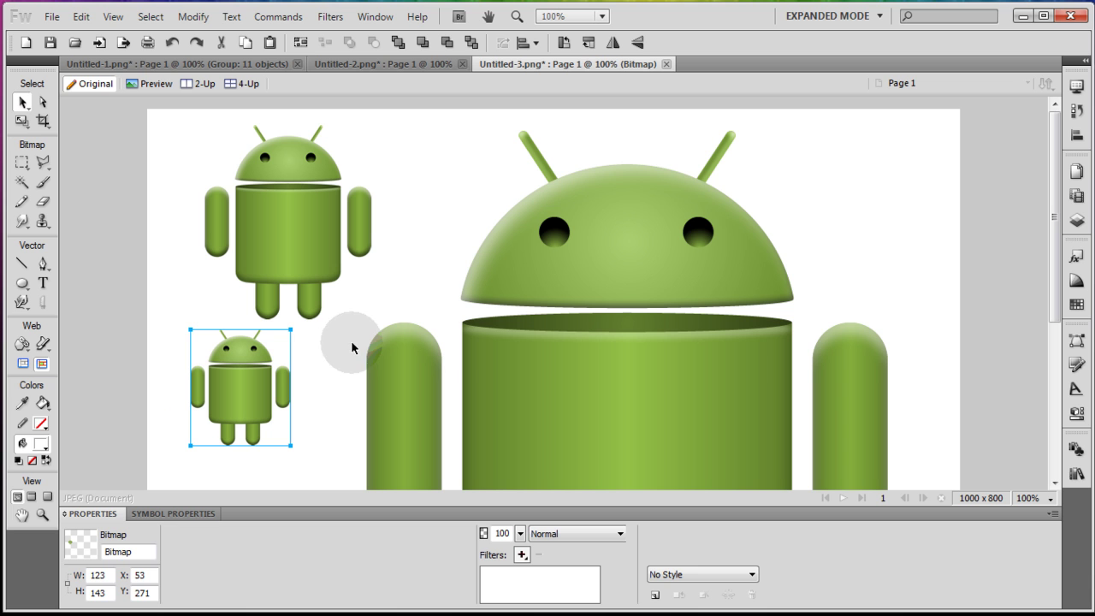
pyautogui.click(308, 365)
pyautogui.click(240, 381)
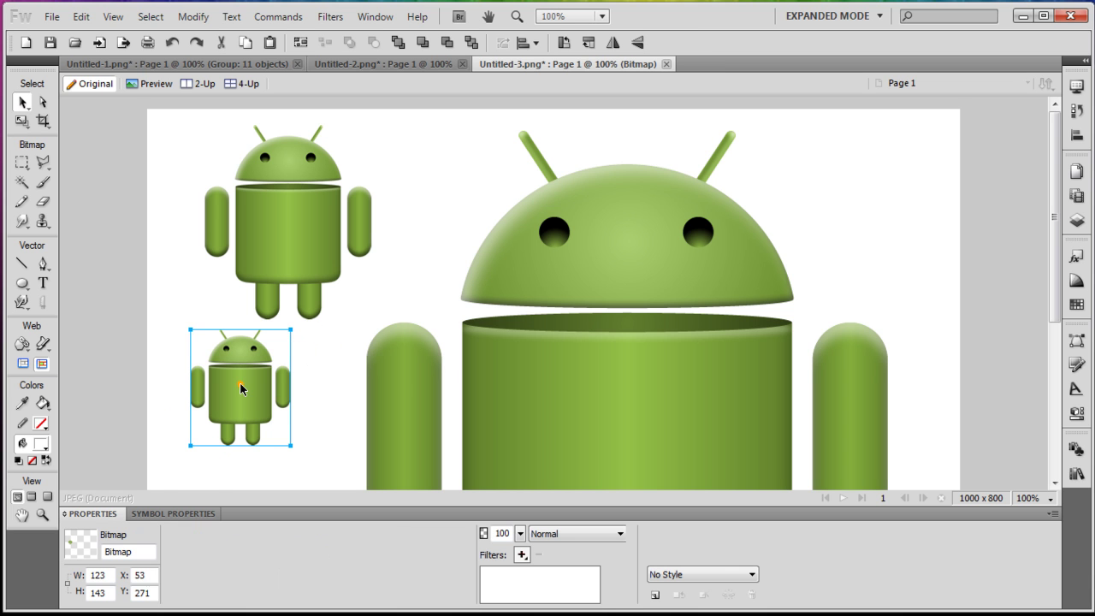
pyautogui.moveTo(242, 388); pyautogui.dragTo(247, 401)
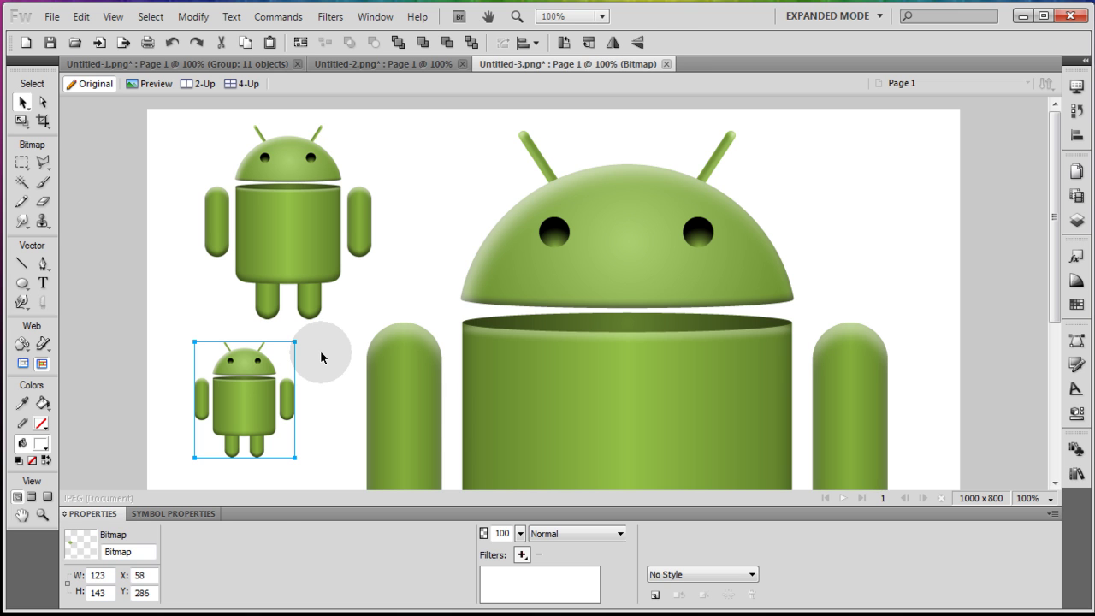
pyautogui.click(321, 357)
pyautogui.hotkey('ctrl', '-')
pyautogui.moveTo(597, 290); pyautogui.dragTo(579, 285)
# Step: Switch to Untitled-1 and shift both the large and the small robot to the left on the canvas
pyautogui.click(360, 64)
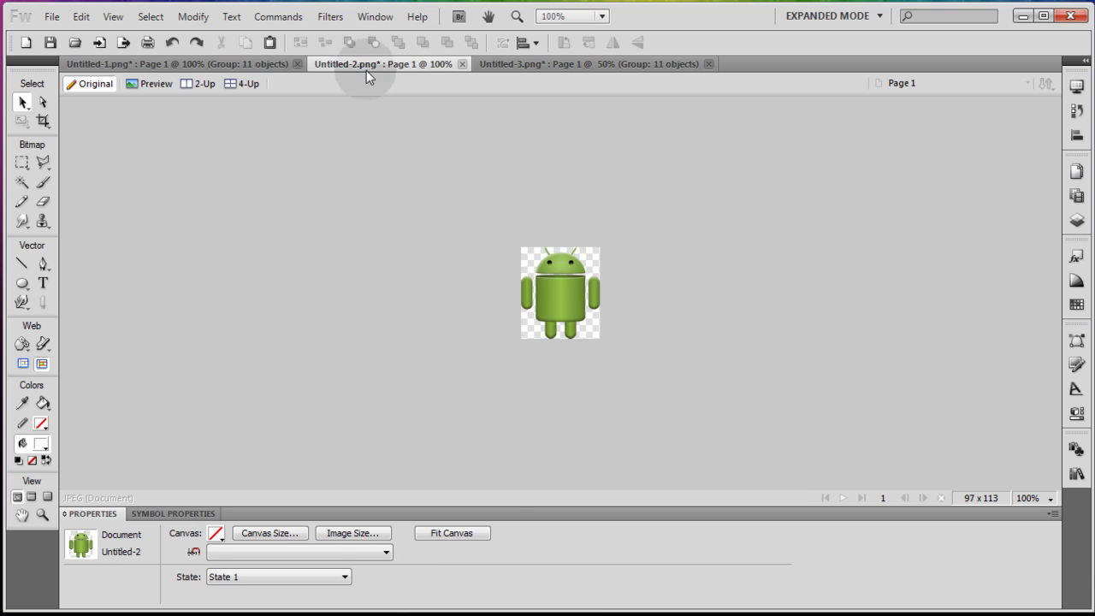
pyautogui.click(224, 67)
pyautogui.click(390, 229)
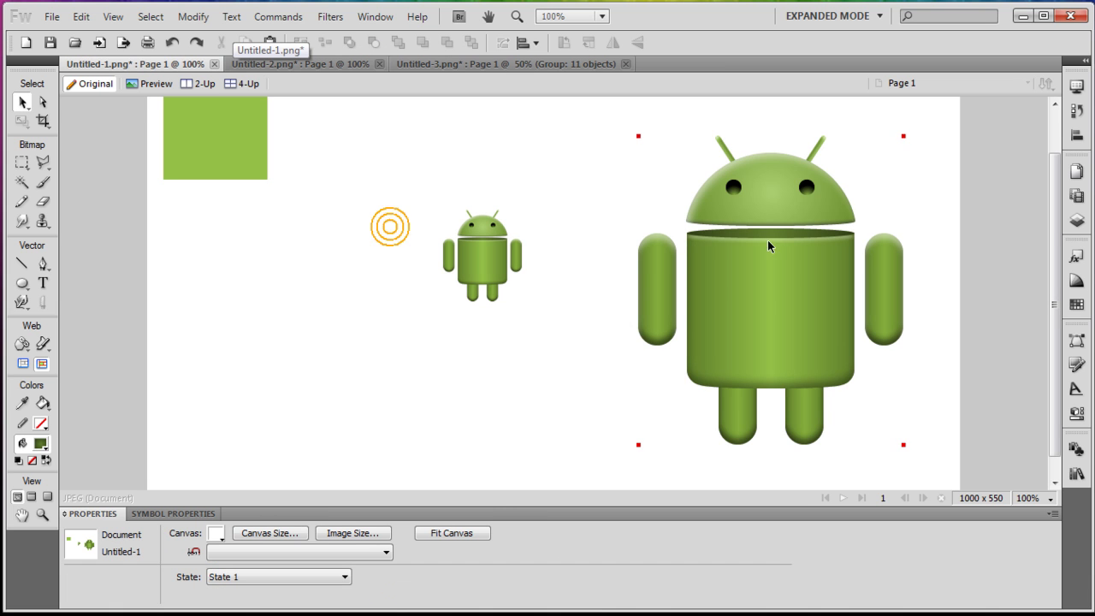
pyautogui.moveTo(762, 267); pyautogui.dragTo(677, 268)
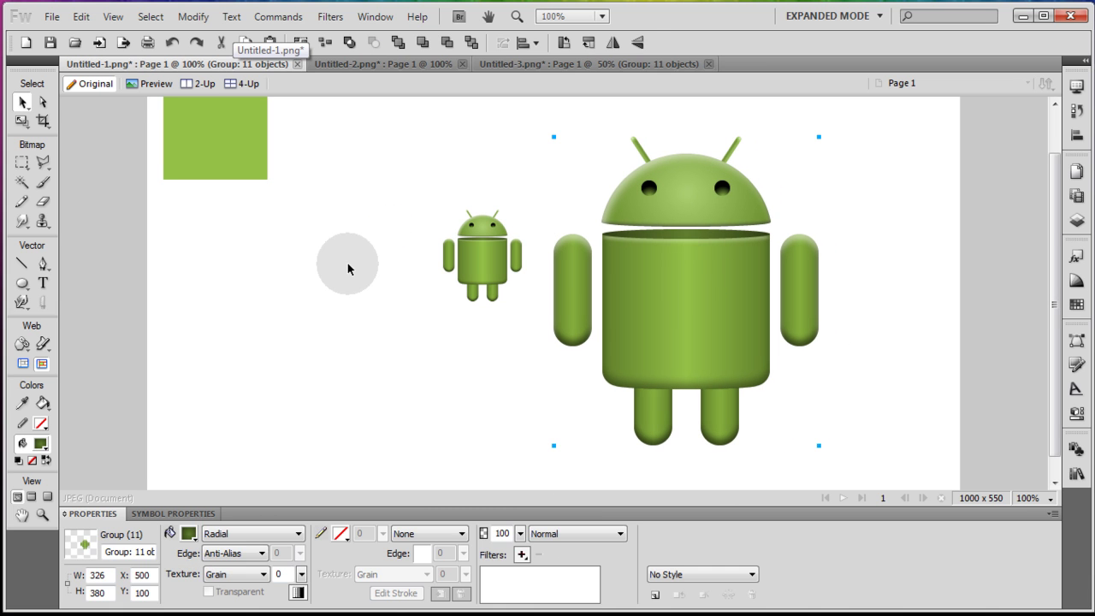
pyautogui.moveTo(484, 254); pyautogui.dragTo(571, 69)
# Step: Close Untitled-3 and Untitled-2 without saving their changes
pyautogui.click(625, 65)
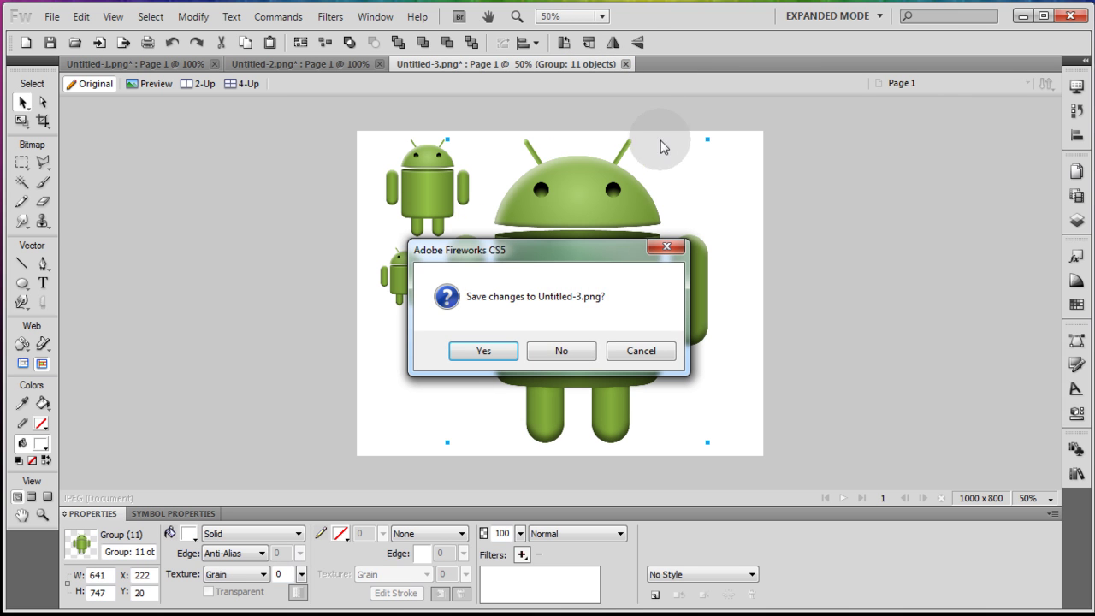
pyautogui.click(587, 357)
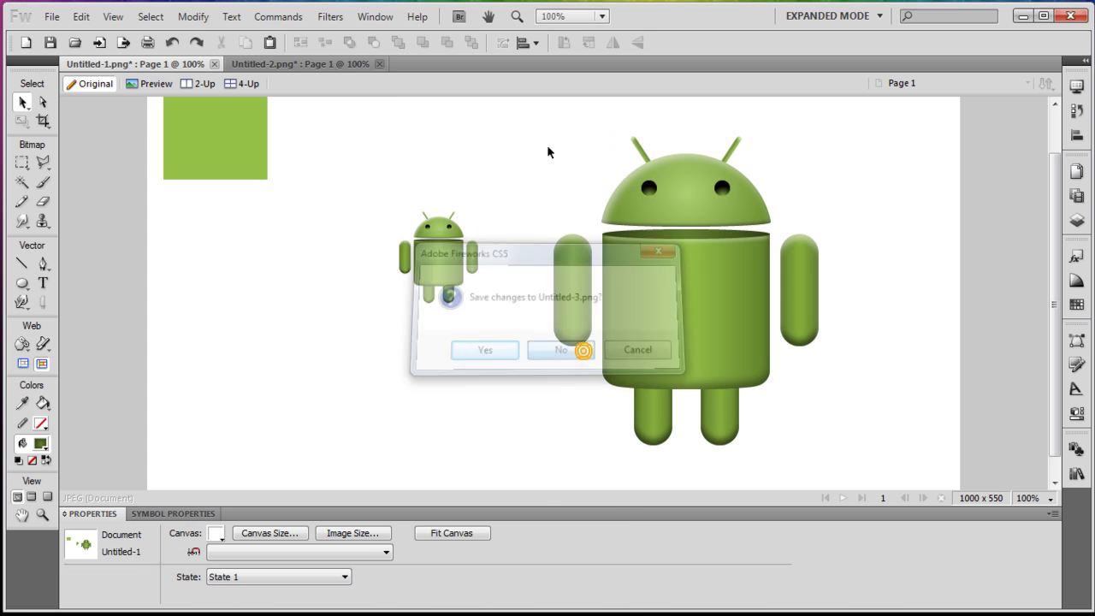
pyautogui.click(333, 65)
pyautogui.click(378, 64)
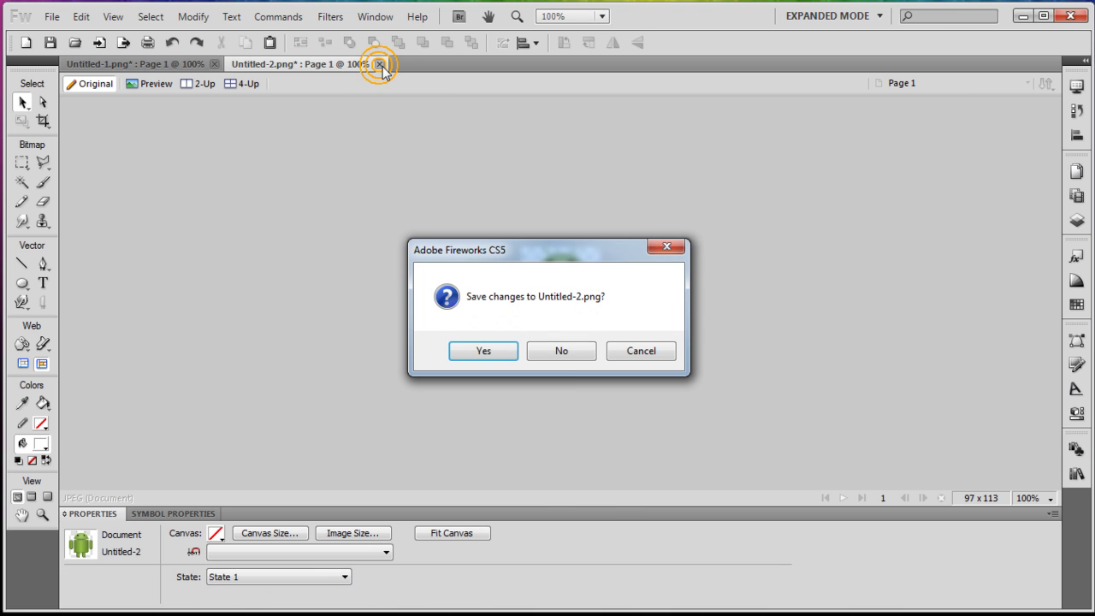
pyautogui.click(579, 358)
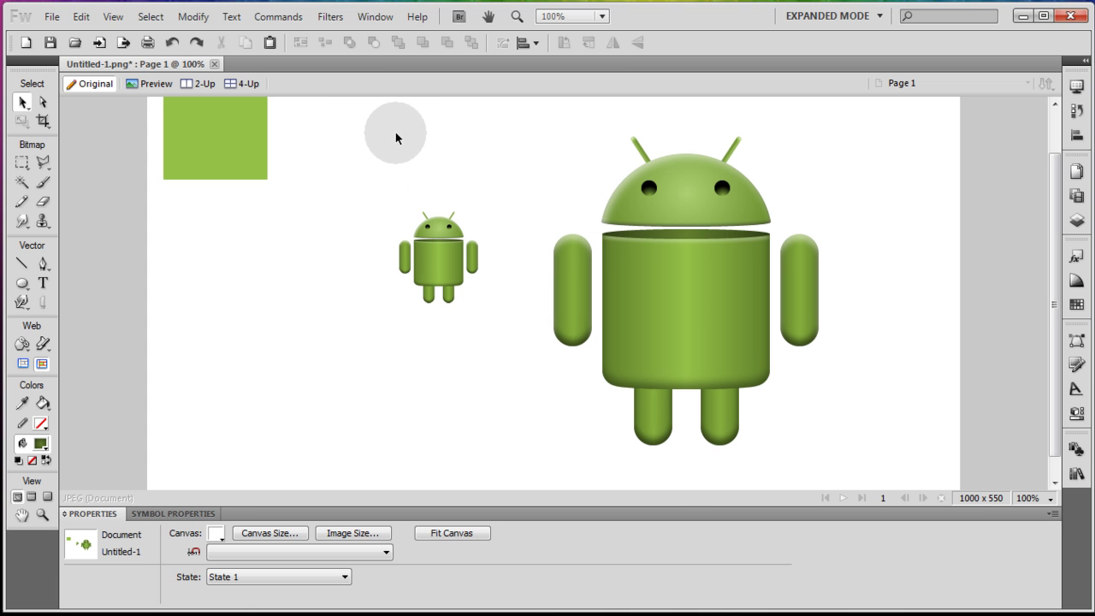
# Step: Move the large robot group closer to the small robot, to about X 452, Y 102
pyautogui.click(692, 215)
pyautogui.moveTo(699, 215); pyautogui.dragTo(658, 216)
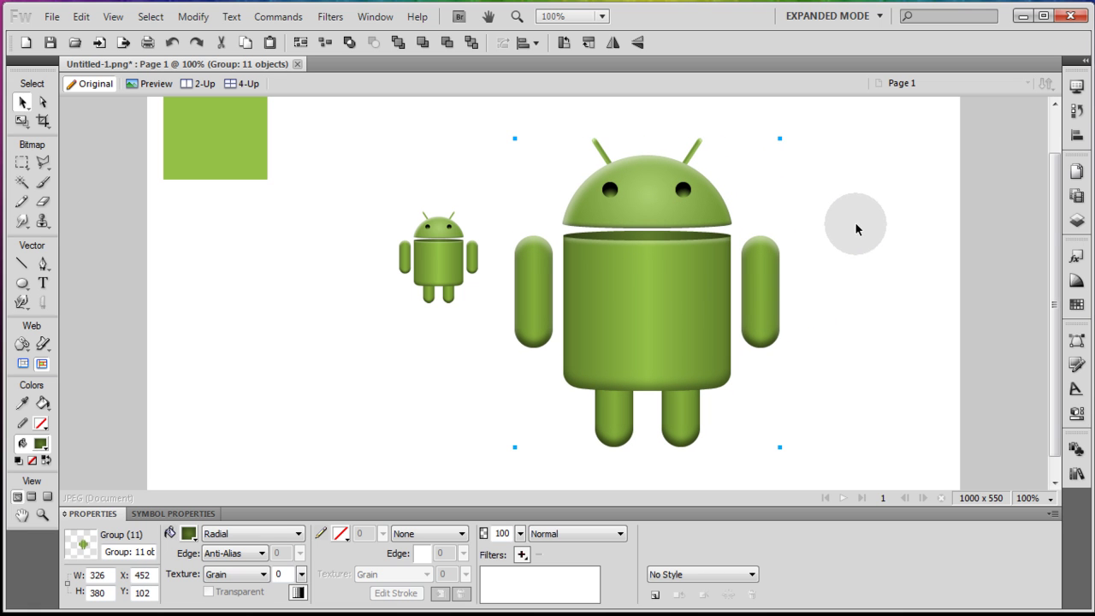